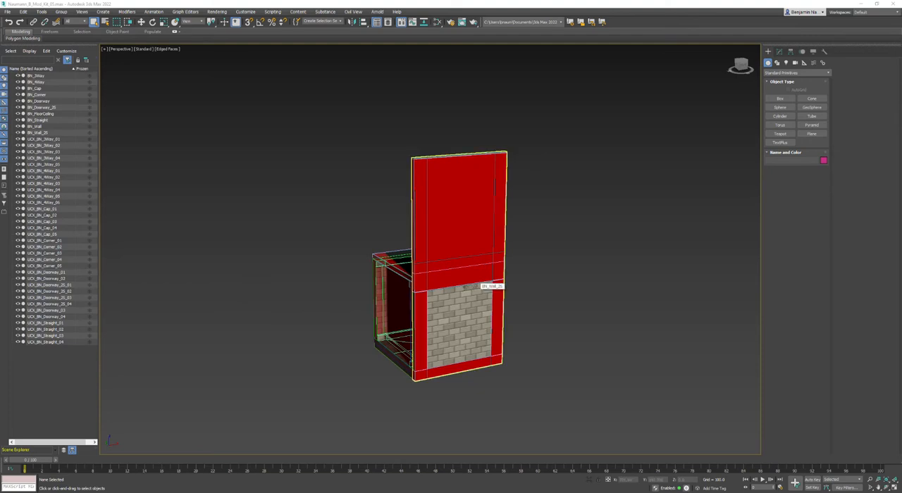
Merge the BN_Arch object from Arch_Scaled_Ref03.max in the Ref_Arch folder into the scene.
click(6, 12)
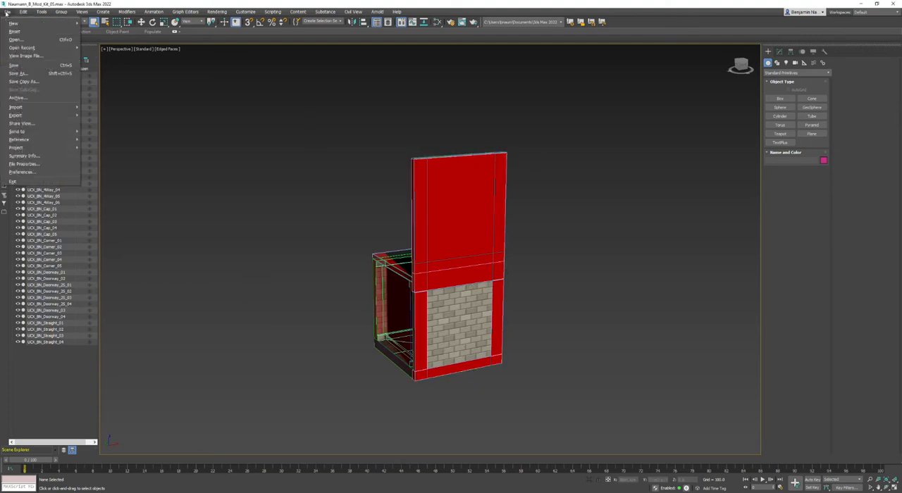
mouse_move(42, 107)
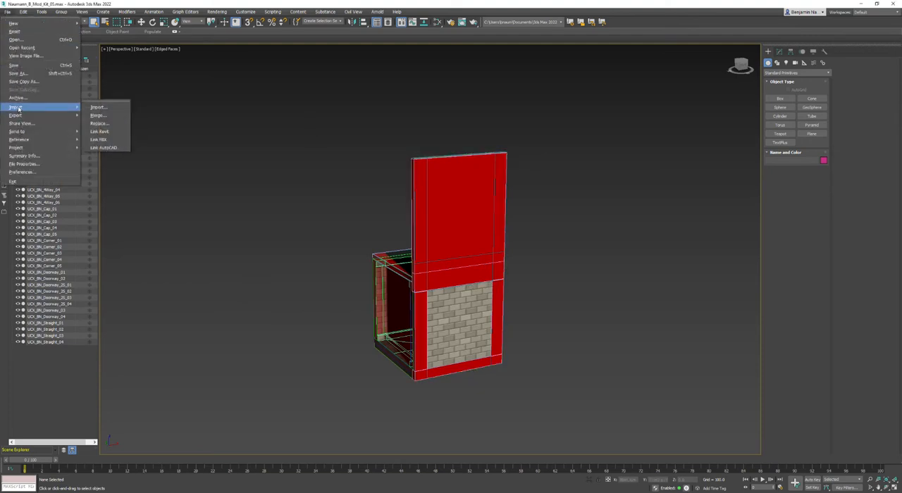
click(106, 115)
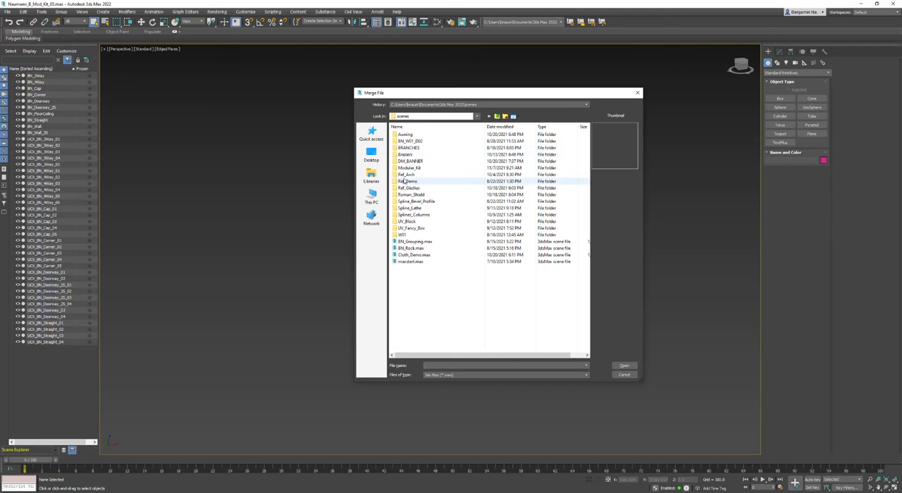
double_click(407, 174)
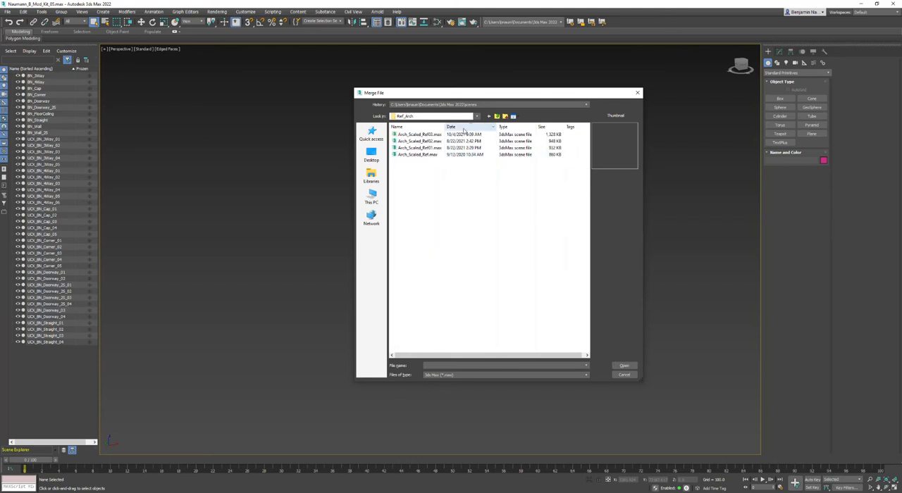
click(425, 137)
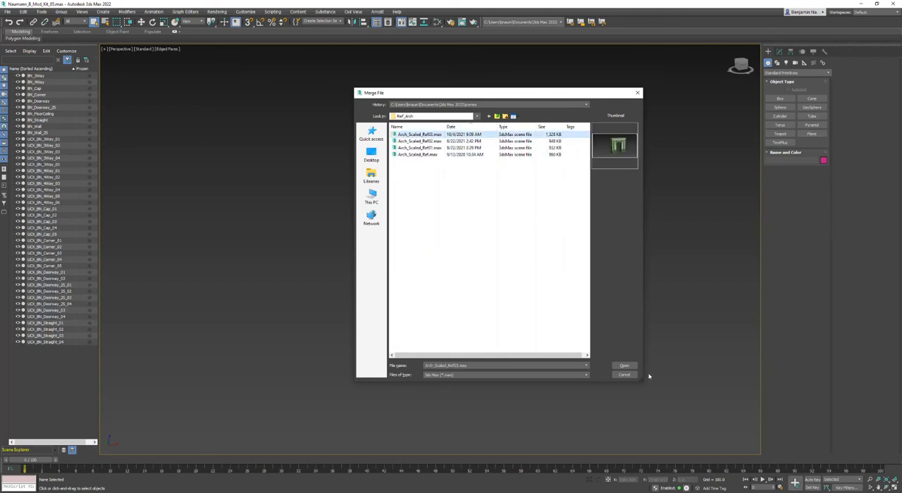
click(624, 366)
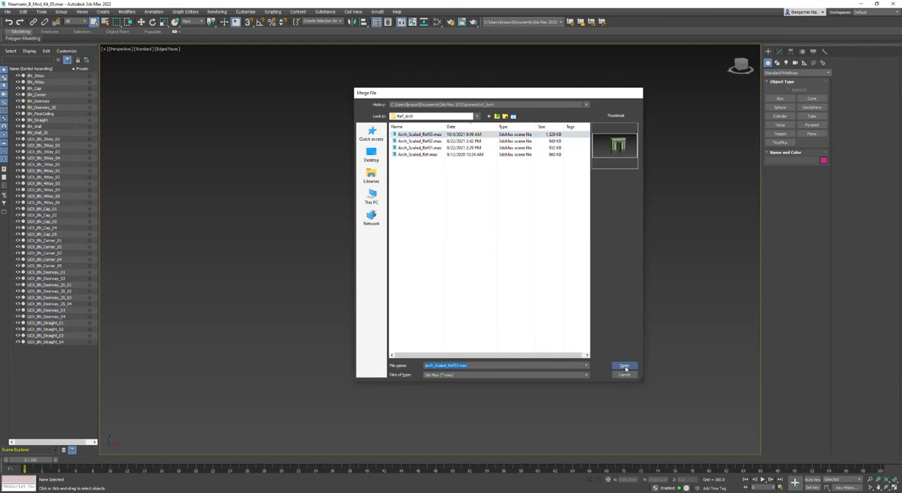
drag(427, 167, 585, 152)
click(551, 175)
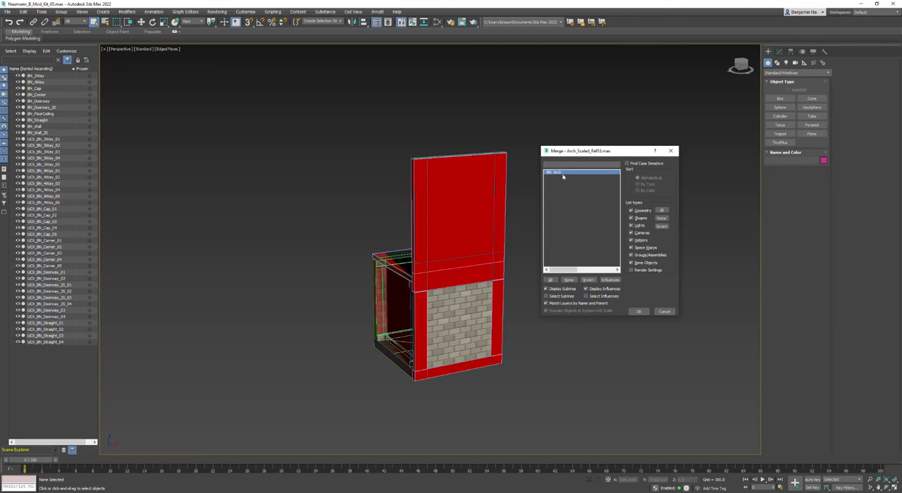
click(639, 311)
Hide all objects except the merged arch and restore the four-viewport layout with the arch fitted in view.
alt+middle_drag(636, 313, 419, 279)
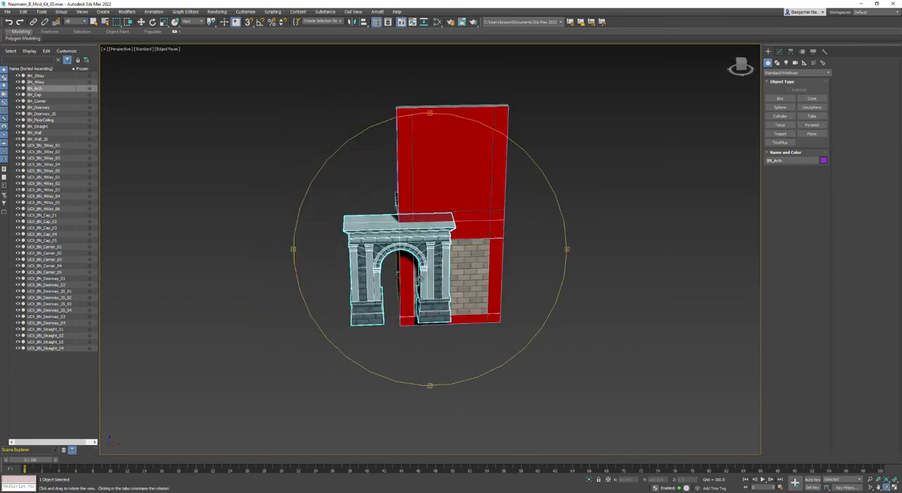
right_click(606, 252)
click(618, 221)
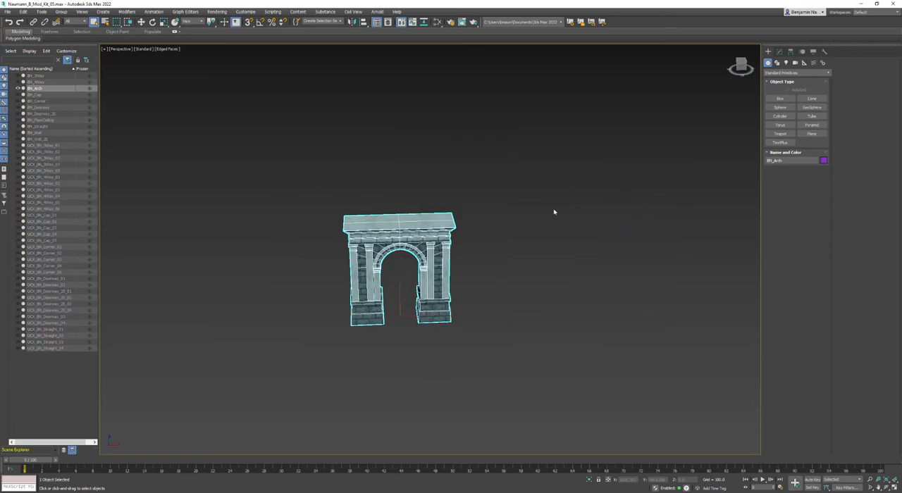
click(104, 49)
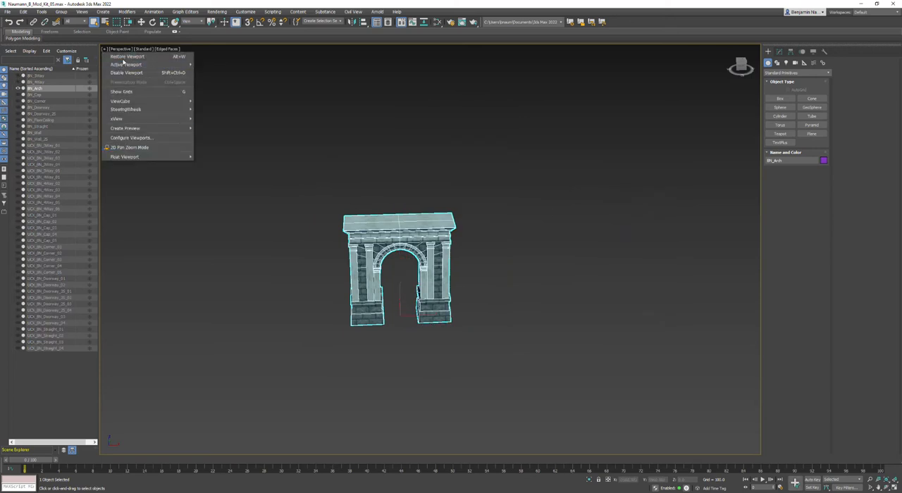
click(124, 57)
key(z)
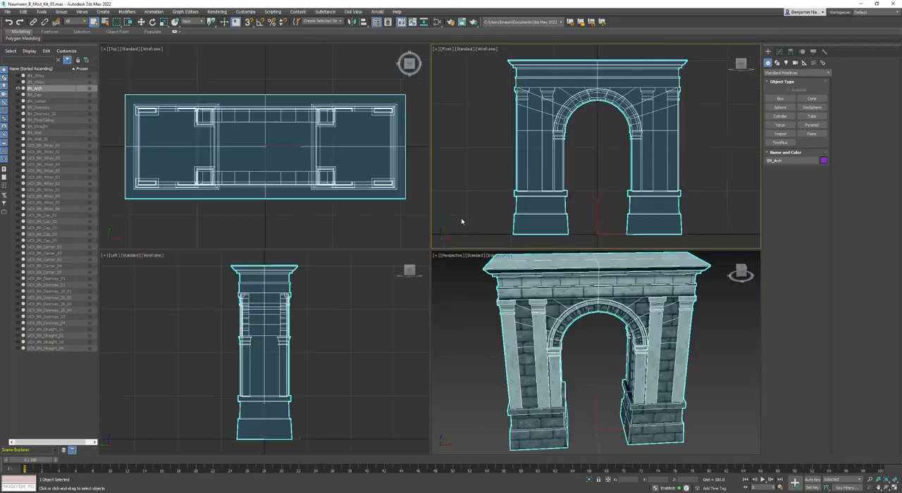
Add an FFD 2x2x2 modifier to the arch and enter its Control Points level.
click(779, 52)
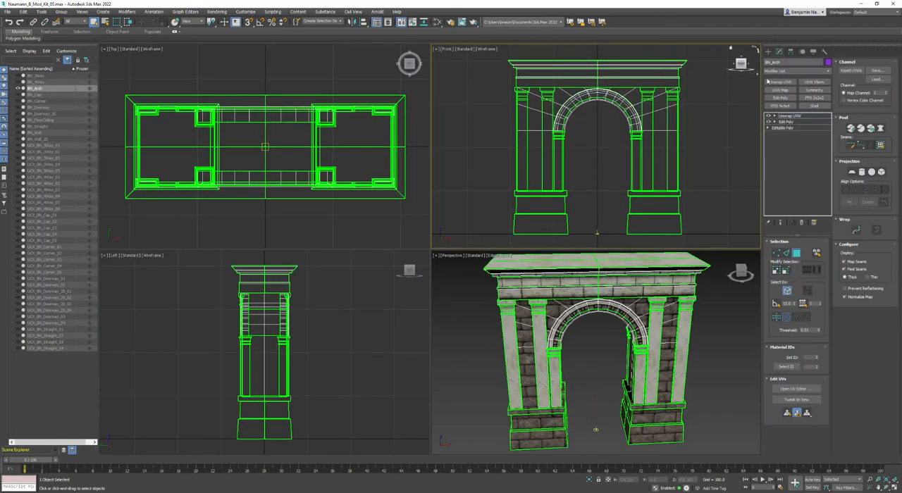
click(814, 98)
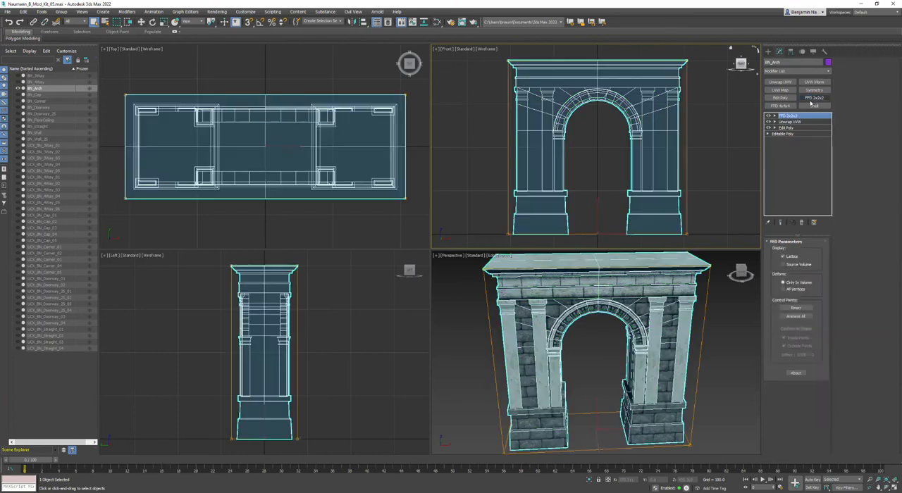
click(775, 116)
click(794, 122)
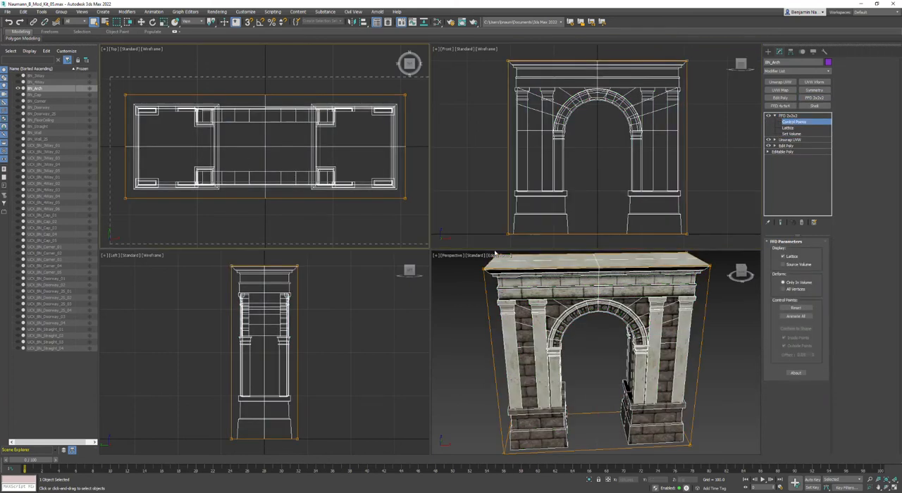
Select all FFD control points of the arch and move them to X = 200.
scroll(360, 204, down, 3)
scroll(337, 203, down, 2)
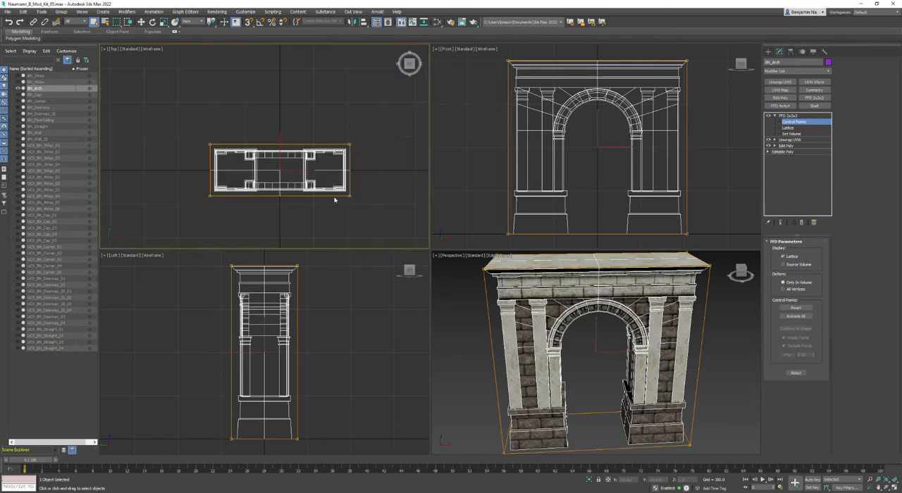
click(140, 23)
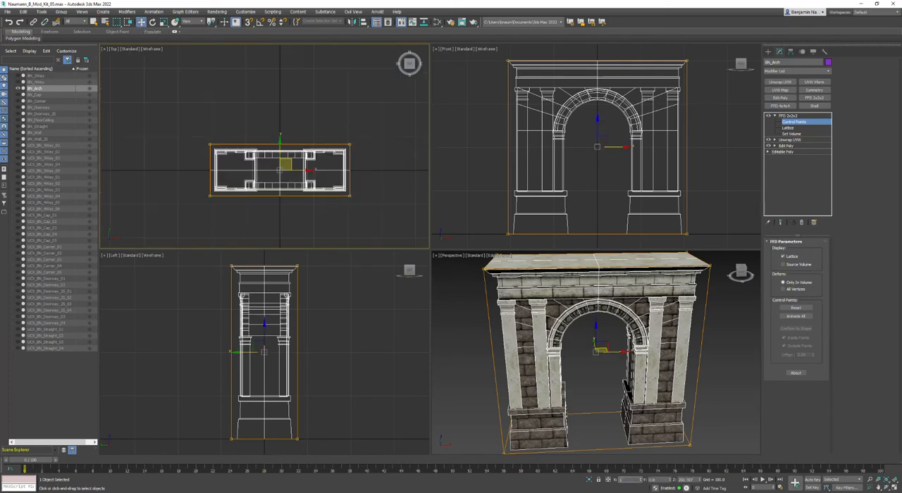
key(Return)
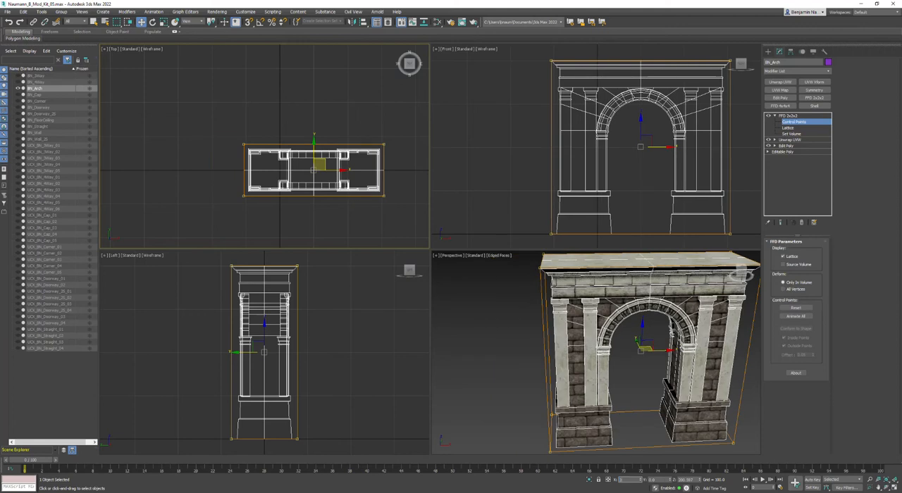
Select the FFD control points at the arch's right end and set their X position to 400.
middle_drag(347, 186, 287, 182)
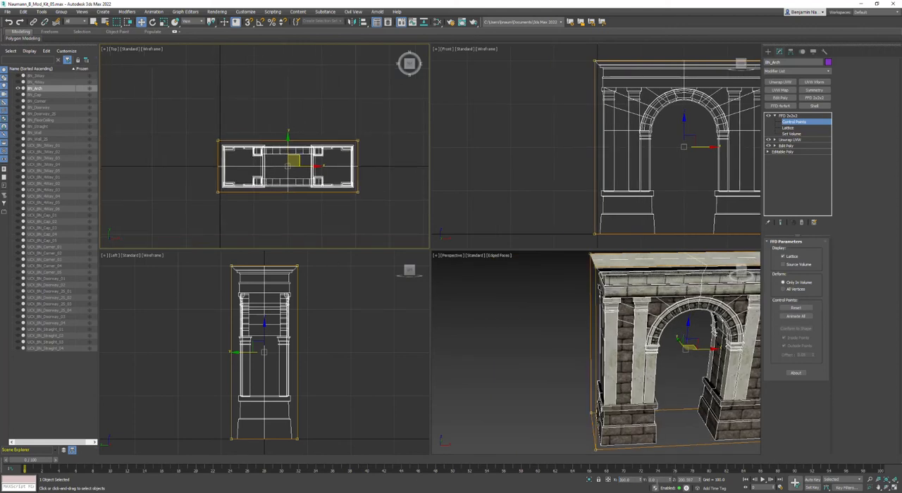
click(386, 225)
drag(379, 128, 355, 213)
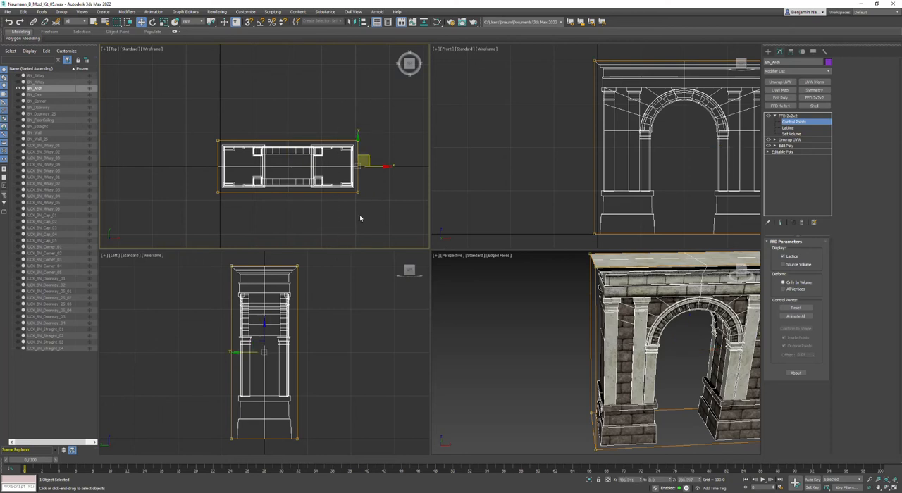
scroll(364, 181, up, 5)
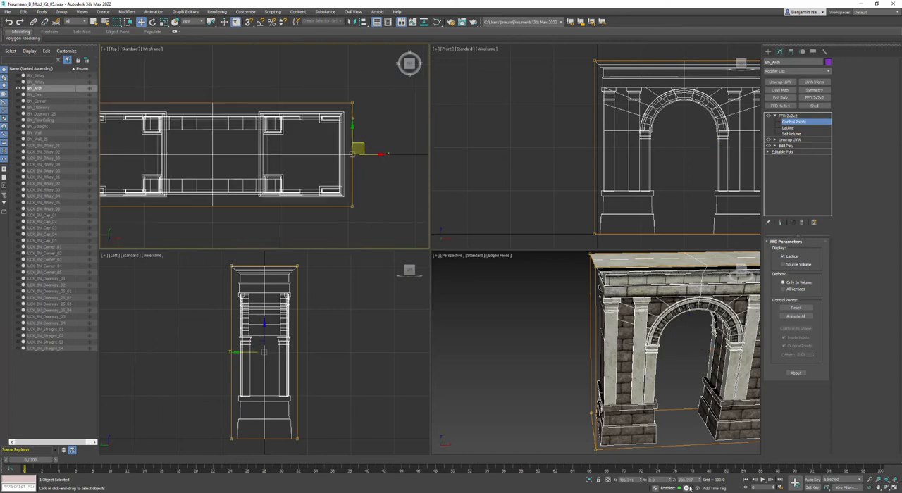
drag(635, 480, 557, 475)
text(400)
key(Return)
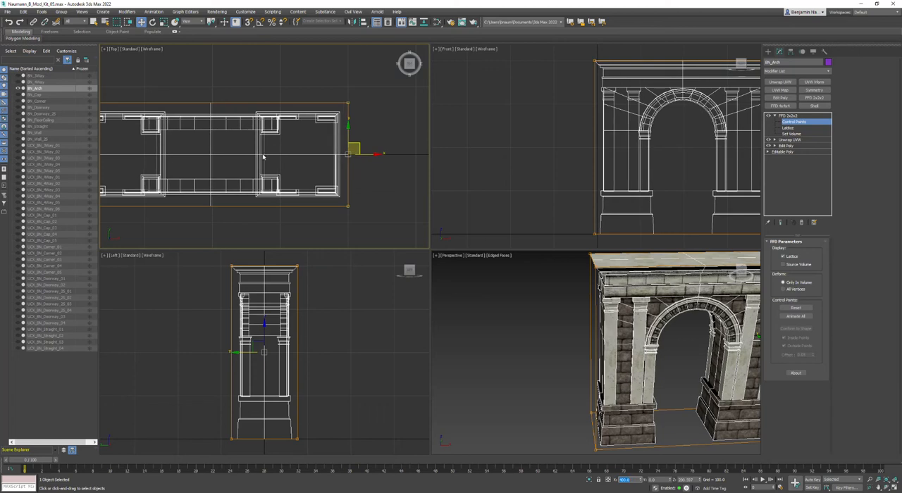
Select the FFD control points at the arch's left end and set their X position to 0.
middle_drag(264, 157, 341, 182)
drag(179, 93, 141, 243)
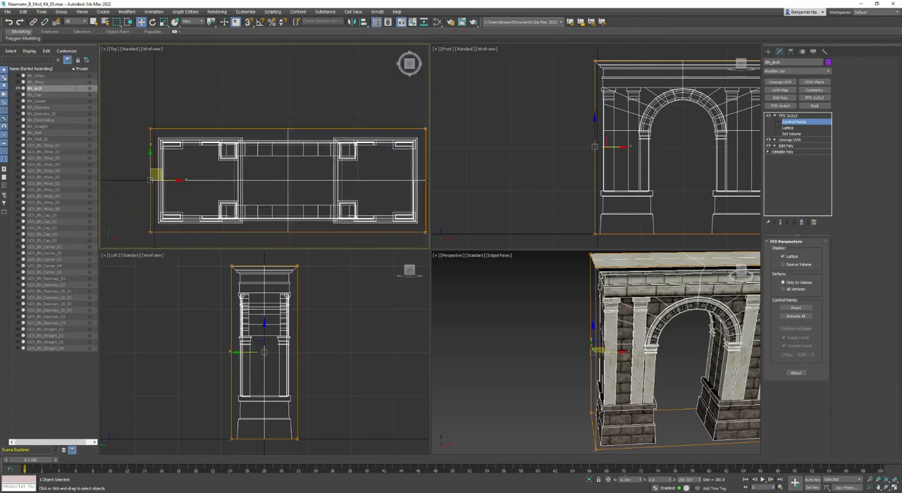
key(Return)
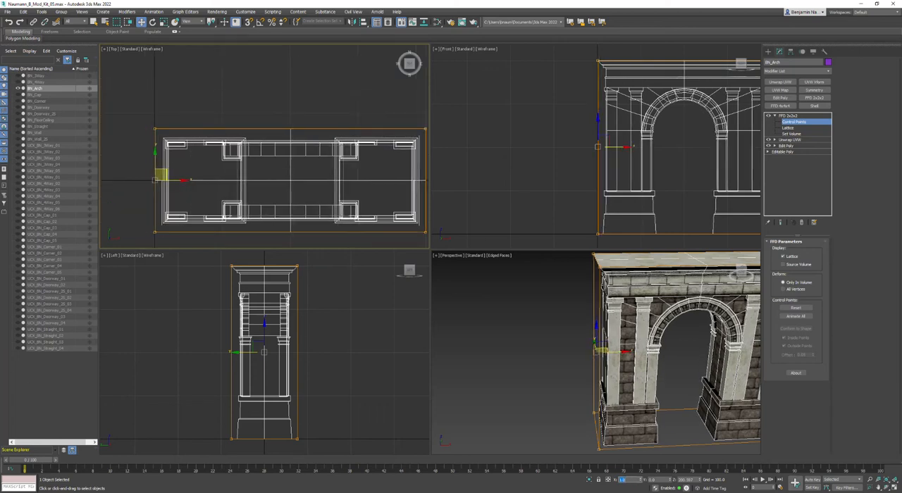
text(0)
key(Return)
Convert the arch to an Editable Mesh and undo the conversion.
click(506, 233)
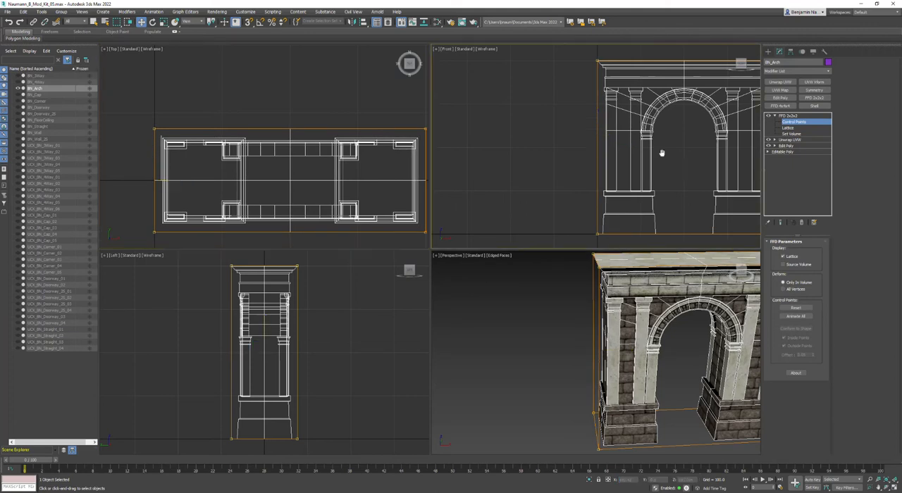
scroll(661, 152, down, 2)
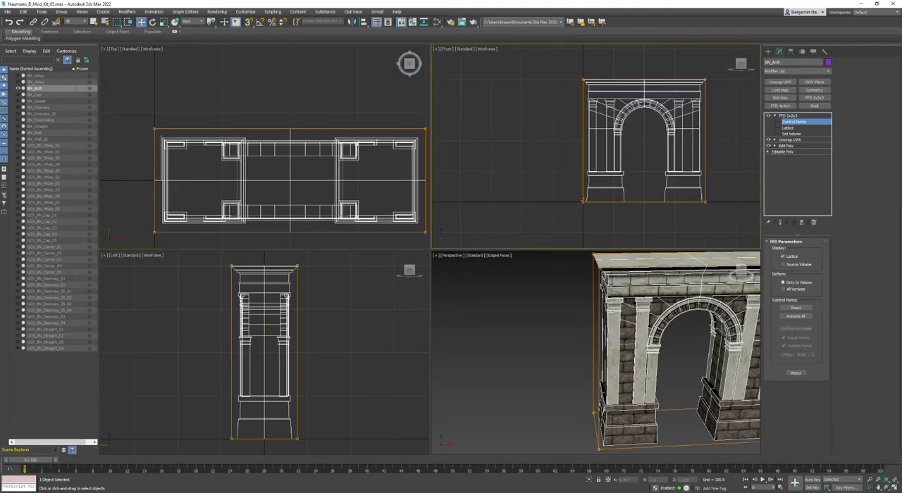
scroll(592, 396, down, 3)
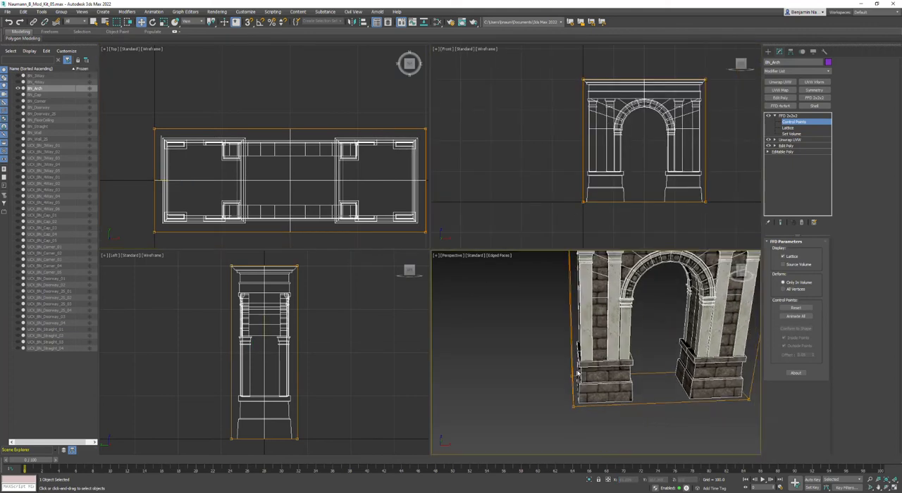
alt+middle_drag(579, 375, 597, 387)
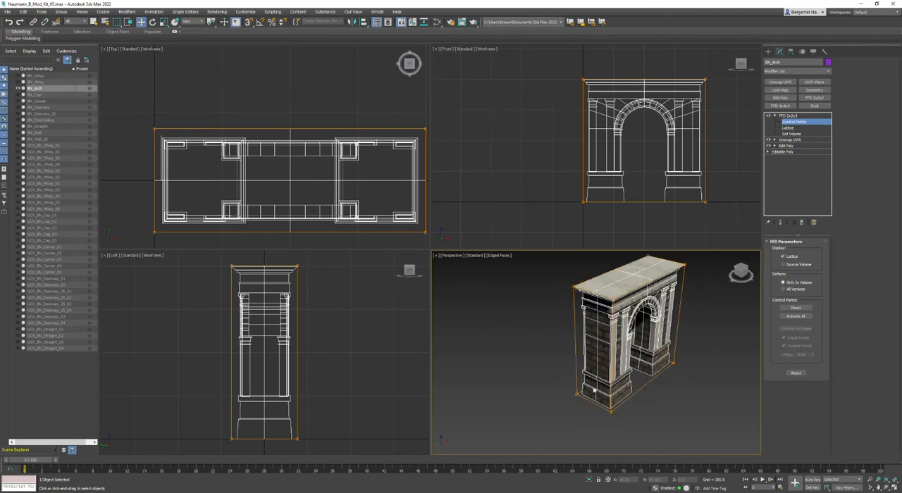
right_click(597, 381)
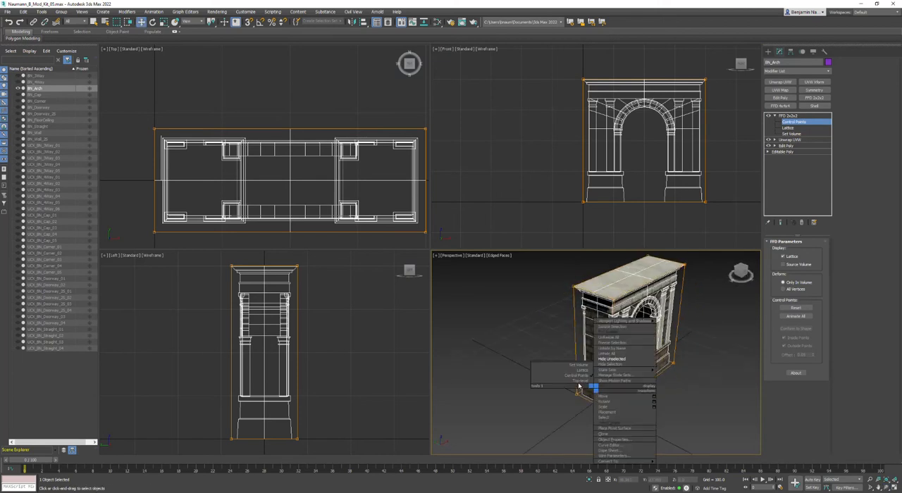
click(576, 382)
right_click(576, 382)
mouse_move(592, 451)
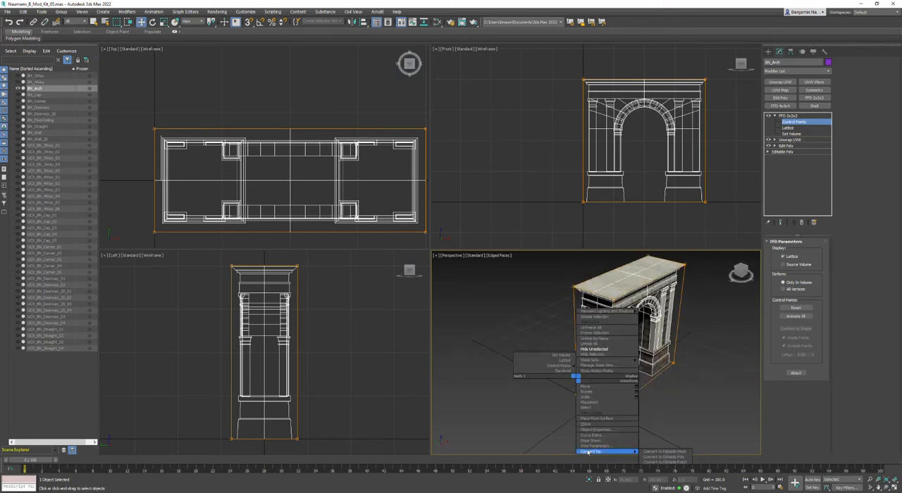
click(663, 458)
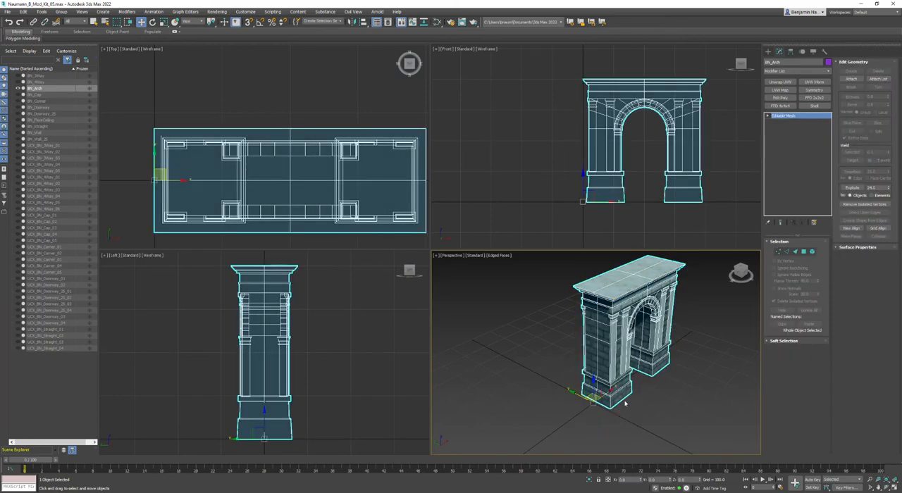
key(ctrl+z)
Convert the arch to an Editable Poly, collapsing its modifier stack.
right_click(595, 319)
mouse_move(621, 390)
click(663, 397)
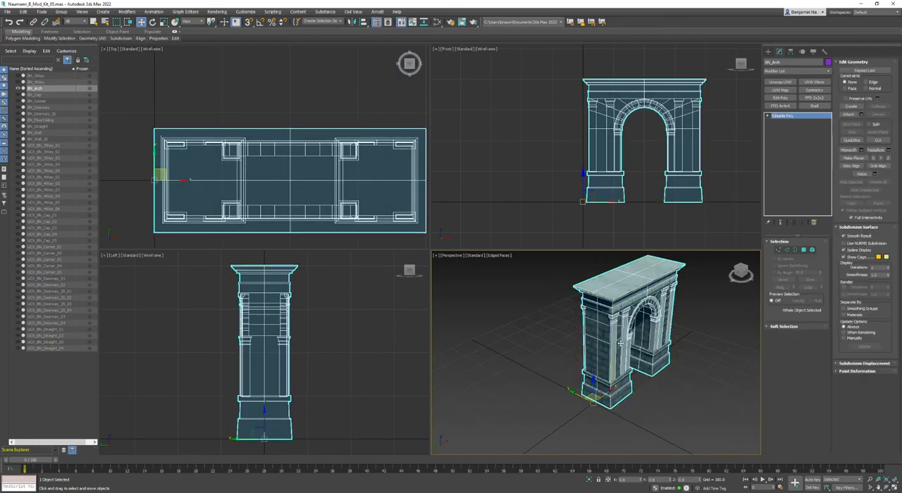
Try to rotate a copy of the arch about its corner pivot with angle snapping on.
alt+middle_drag(640, 344, 580, 334)
key(e)
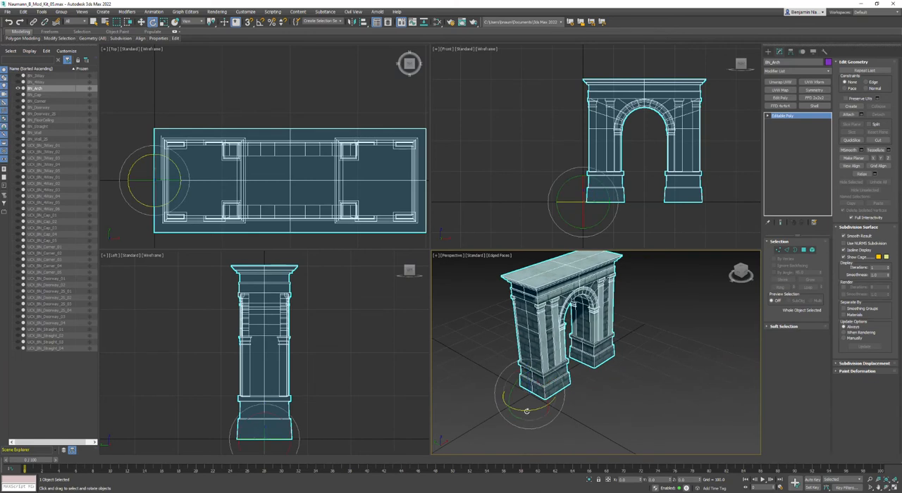
click(260, 26)
mouse_move(520, 408)
mouse_down()
mouse_move(543, 425)
mouse_move(590, 423)
mouse_move(551, 324)
mouse_up()
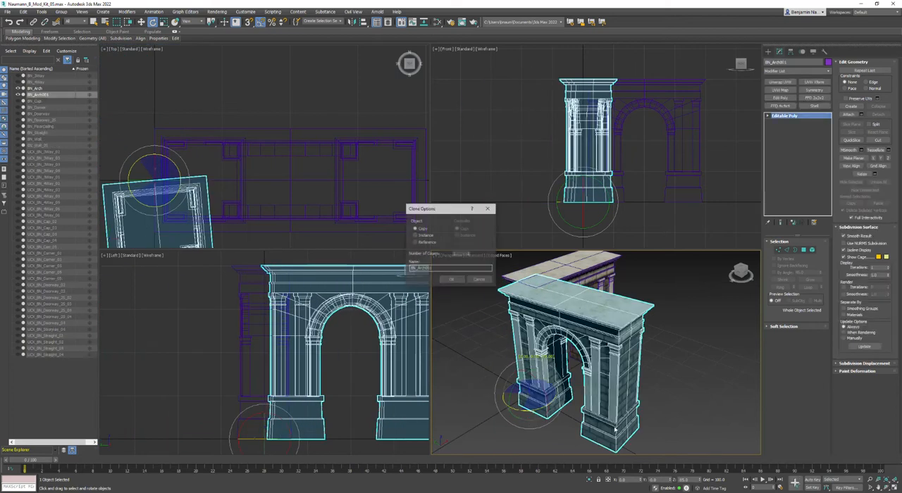
click(479, 280)
click(498, 359)
middle_drag(499, 360, 515, 375)
click(540, 333)
alt+middle_drag(537, 338, 744, 134)
key(e)
Add an Unwrap UVW modifier to the arch on map channel 2, abandoning the modifier's UV changes, and open the UV editor.
click(779, 82)
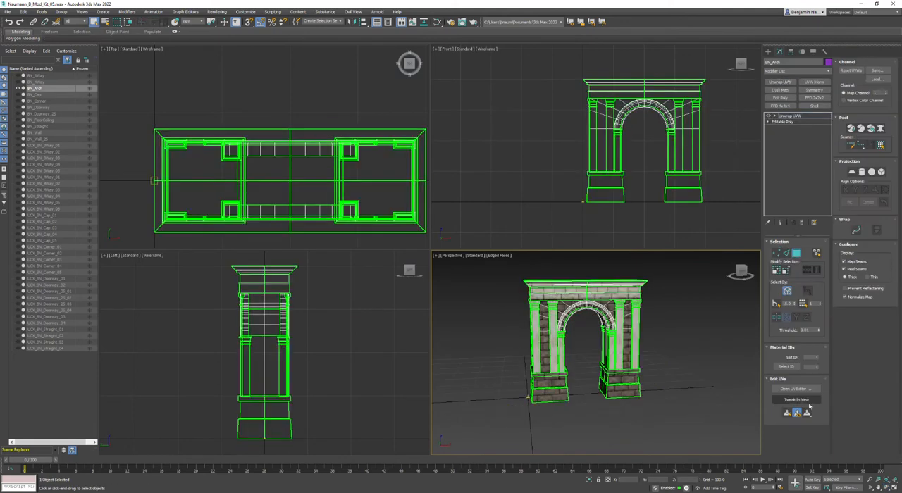
click(887, 92)
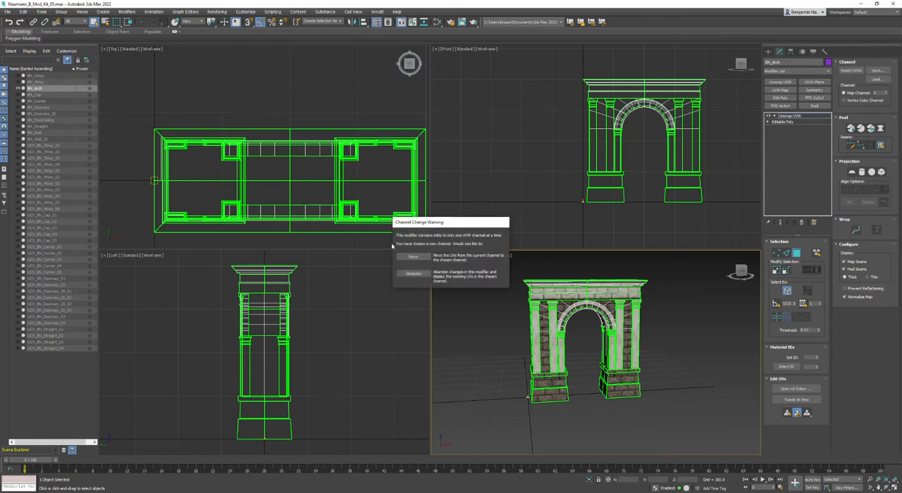
click(412, 273)
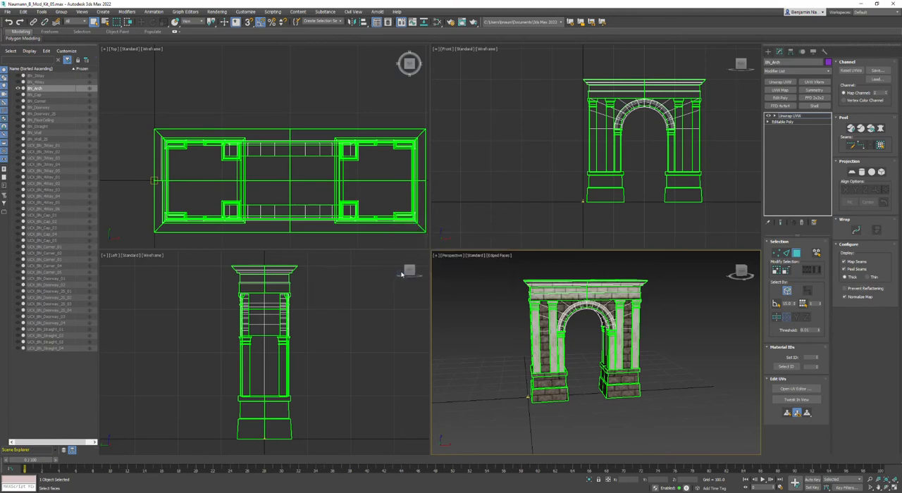
click(795, 388)
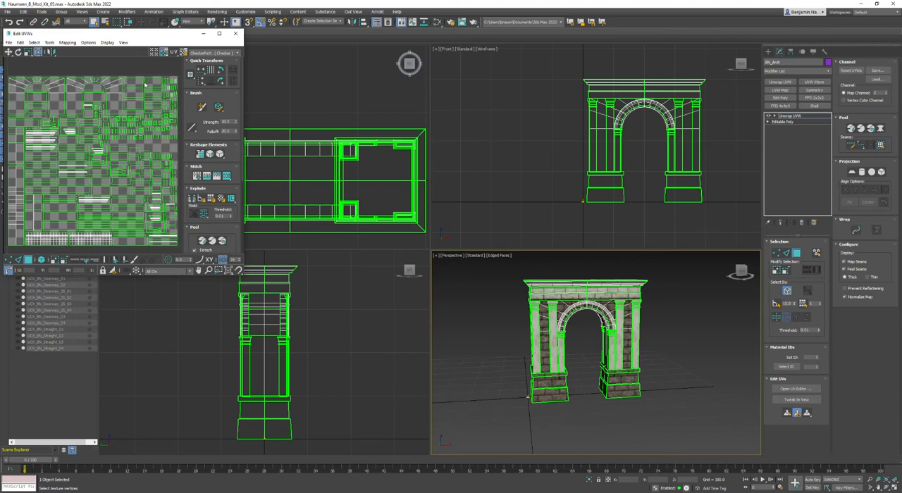
scroll(621, 314, up, 5)
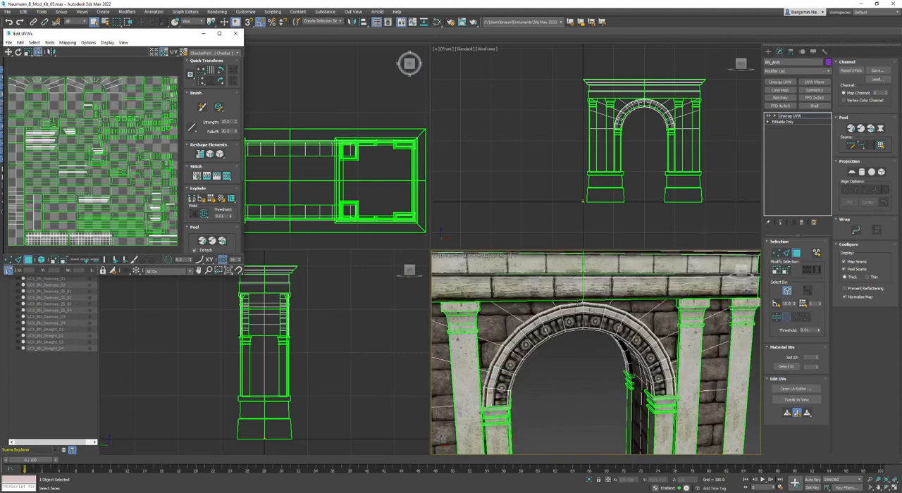
scroll(592, 401, down, 6)
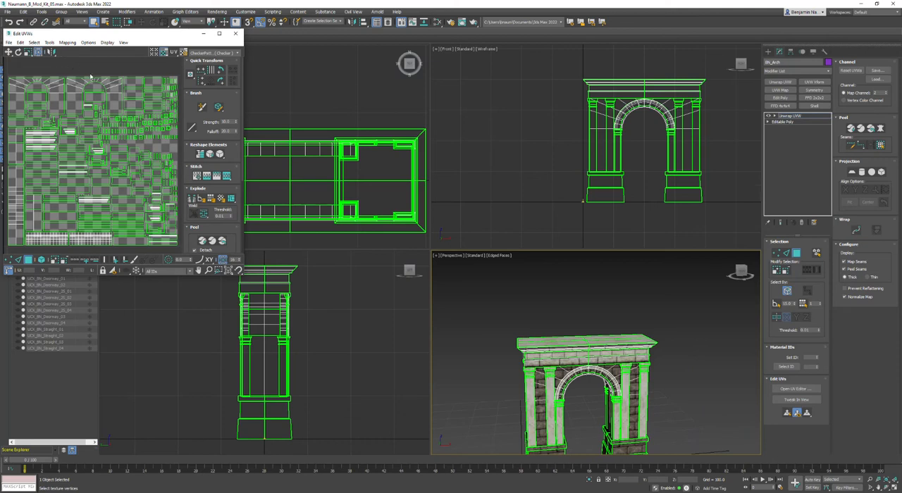
Convert the unwrapped arch to an Editable Poly, collapsing the Unwrap UVW modifier.
mouse_move(601, 371)
middle_down()
mouse_move(601, 336)
mouse_move(588, 366)
middle_up()
right_click(519, 345)
mouse_move(542, 413)
click(596, 422)
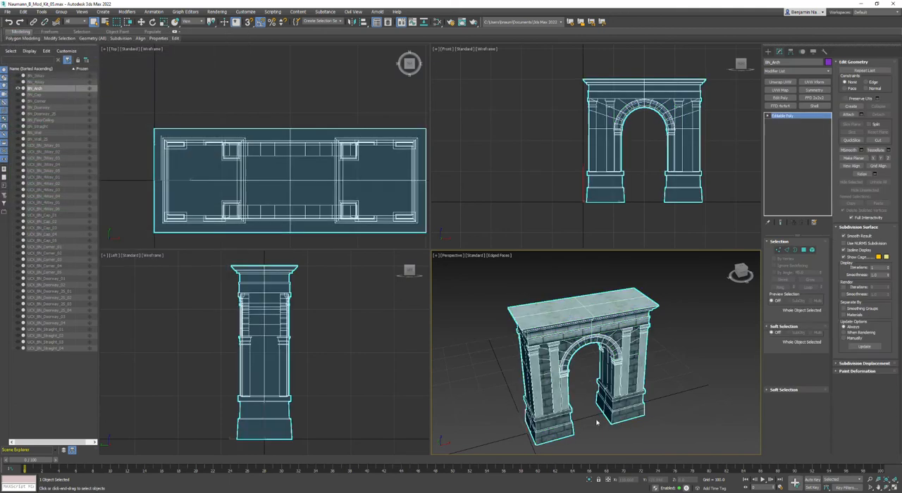
Add an Edit Poly modifier on top of the arch's Editable Poly base.
alt+middle_drag(596, 423, 572, 383)
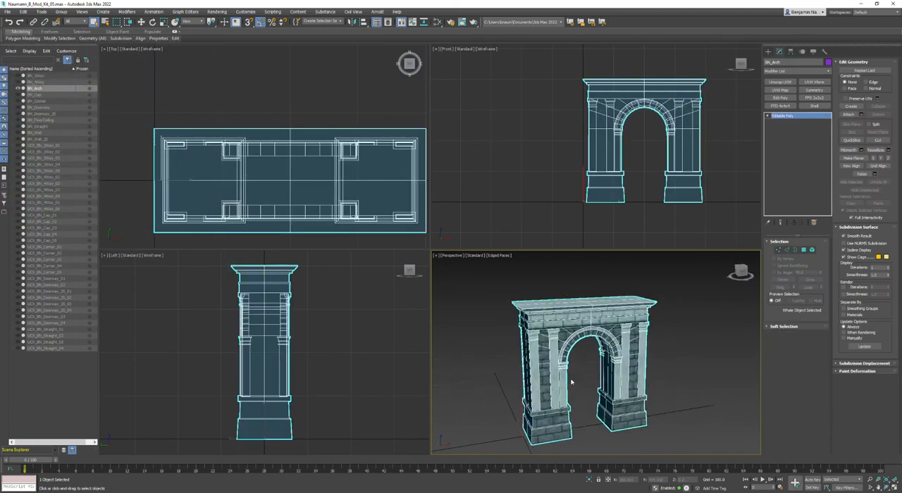
scroll(571, 383, up, 4)
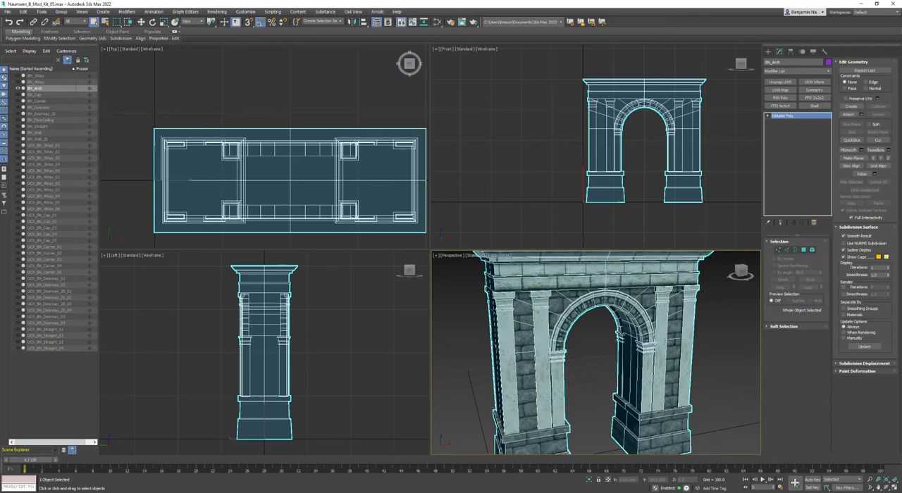
scroll(608, 336, down, 5)
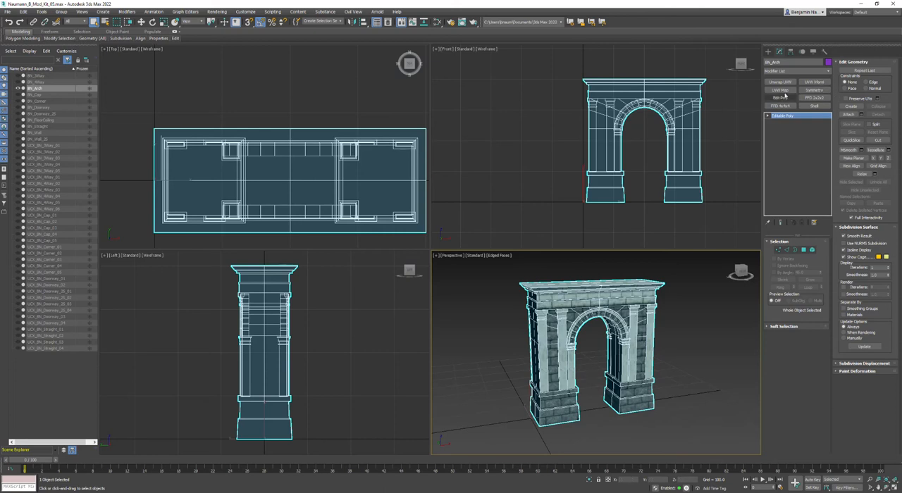
click(781, 98)
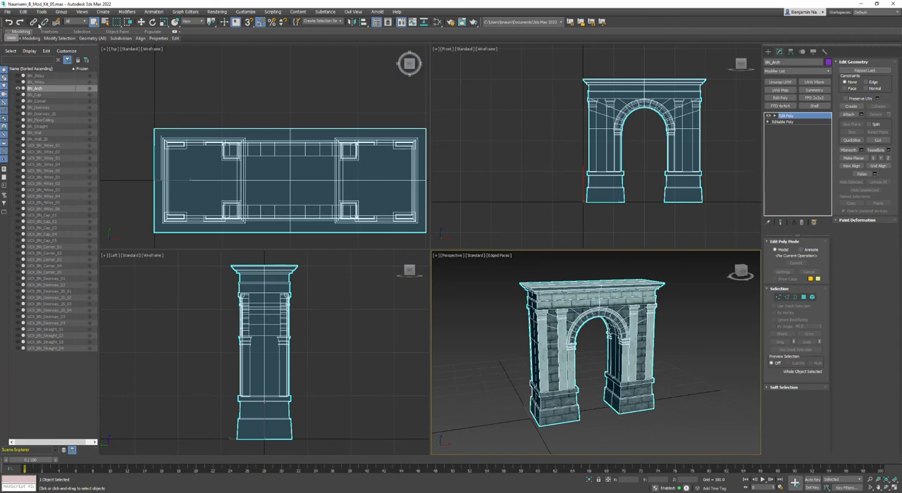
Clone the arch as an independent copy named BN_Arch001 and hide the copy.
right_click(555, 337)
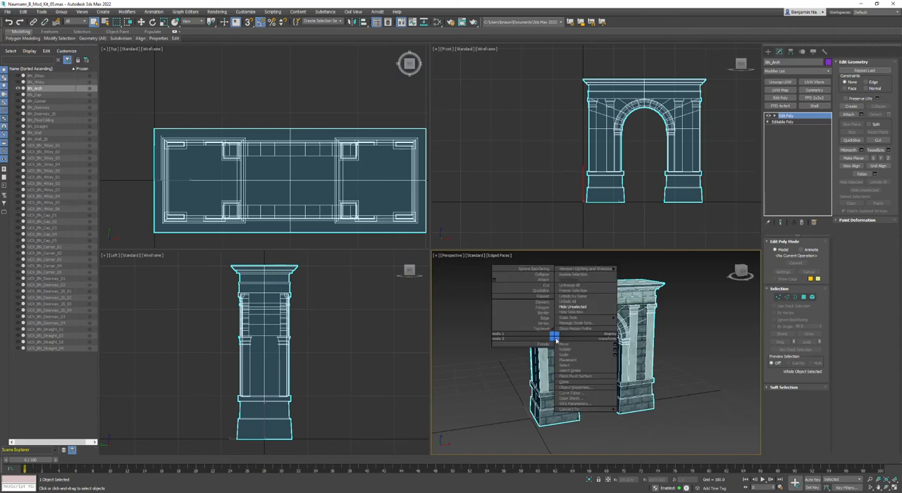
click(563, 384)
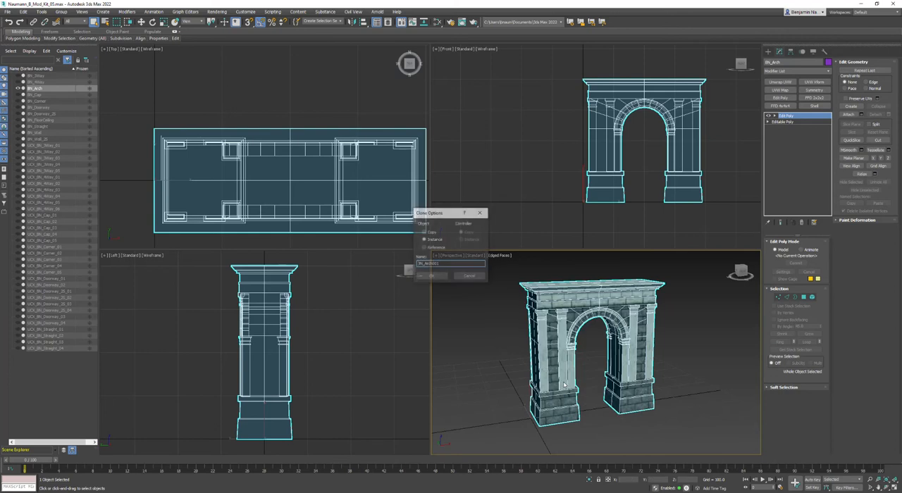
click(424, 232)
click(430, 277)
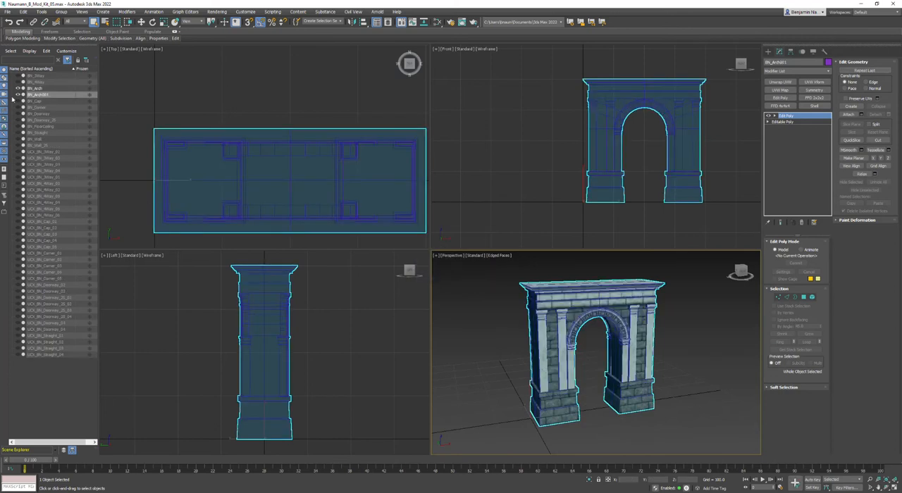
click(18, 94)
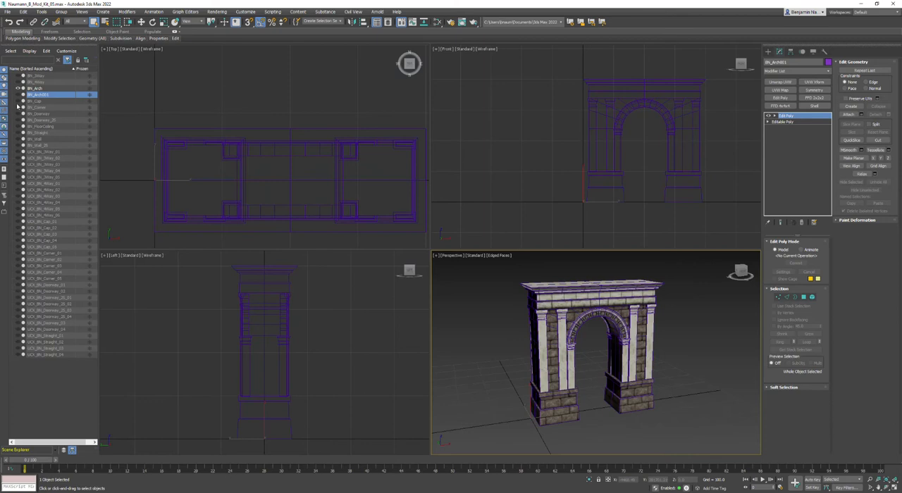
Unhide the BN_Doorway and BN_3Way kit pieces around the arch, leaving BN_Straight hidden.
click(18, 113)
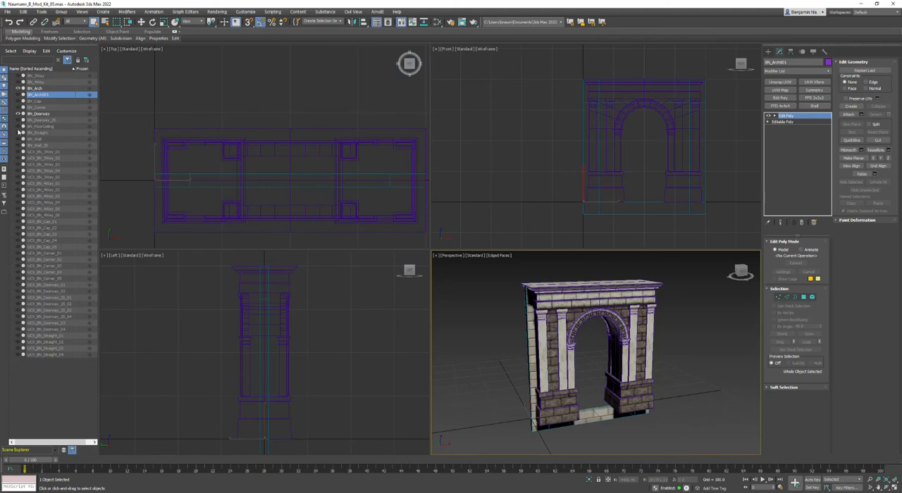
click(18, 133)
click(18, 133)
click(19, 76)
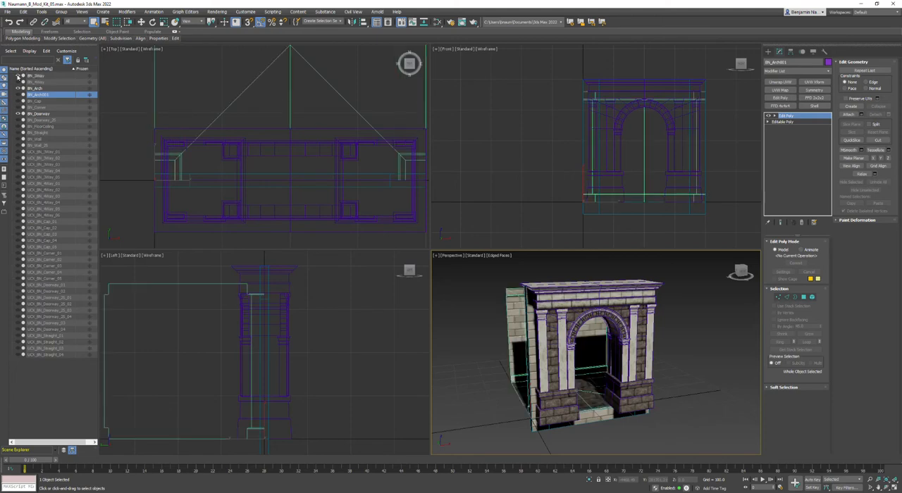
Clear the selection and maximize the Perspective viewport on the arch and the kit pieces.
click(619, 301)
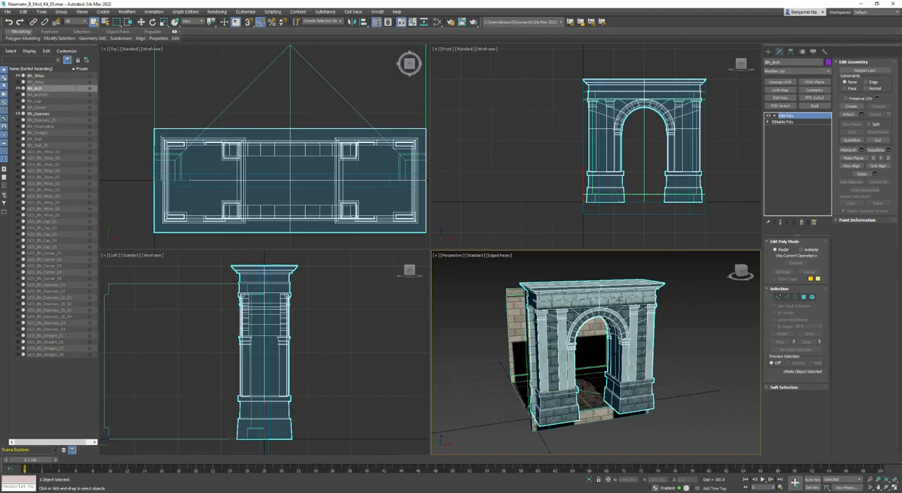
middle_drag(620, 300, 625, 314)
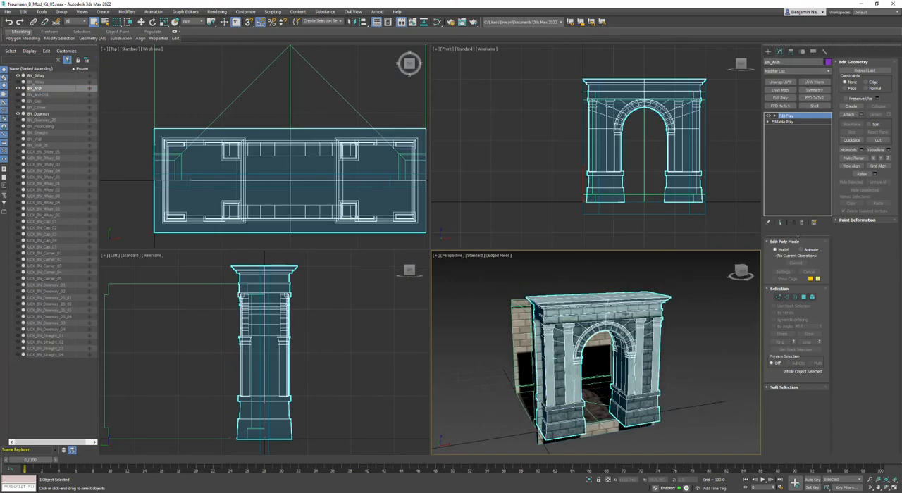
click(434, 260)
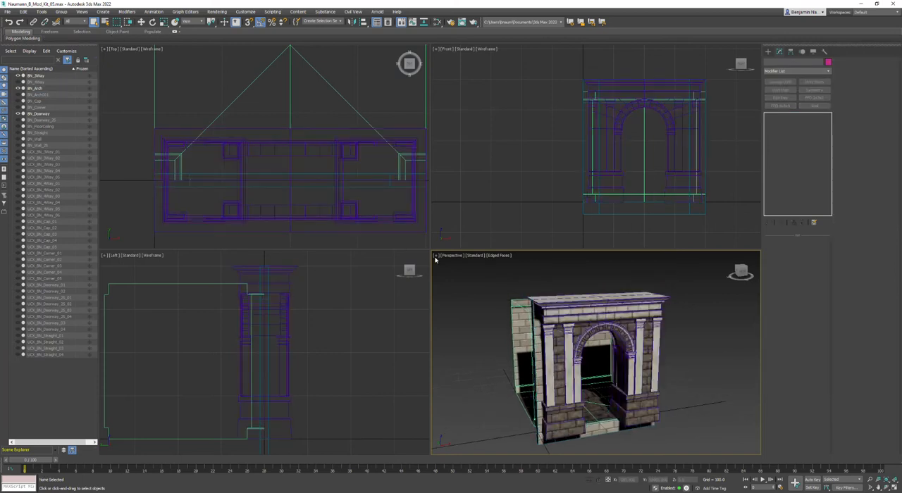
click(437, 256)
click(451, 261)
click(446, 257)
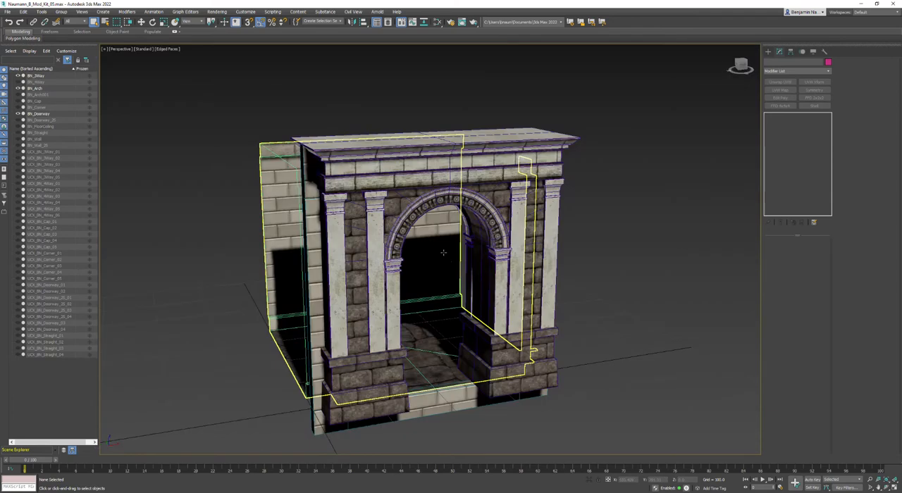
scroll(515, 326, up, 3)
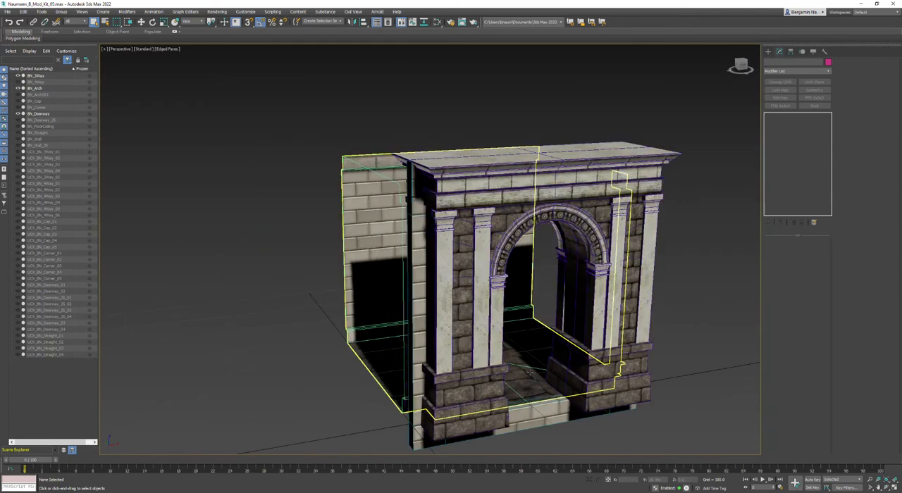
Select BN_3Way and BN_Doorway together and turn off Show Frozen in Gray in their display properties.
click(350, 192)
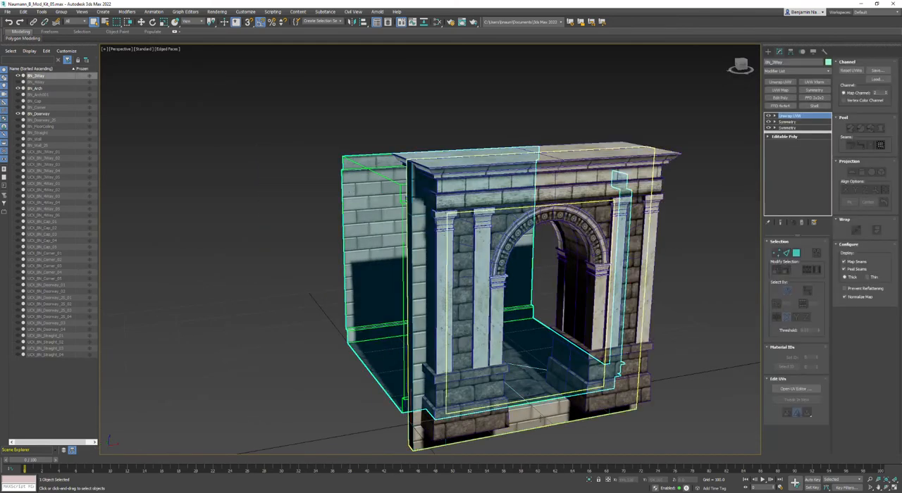
ctrl+click(539, 416)
middle_drag(539, 417, 515, 335)
alt+middle_drag(405, 300, 423, 322)
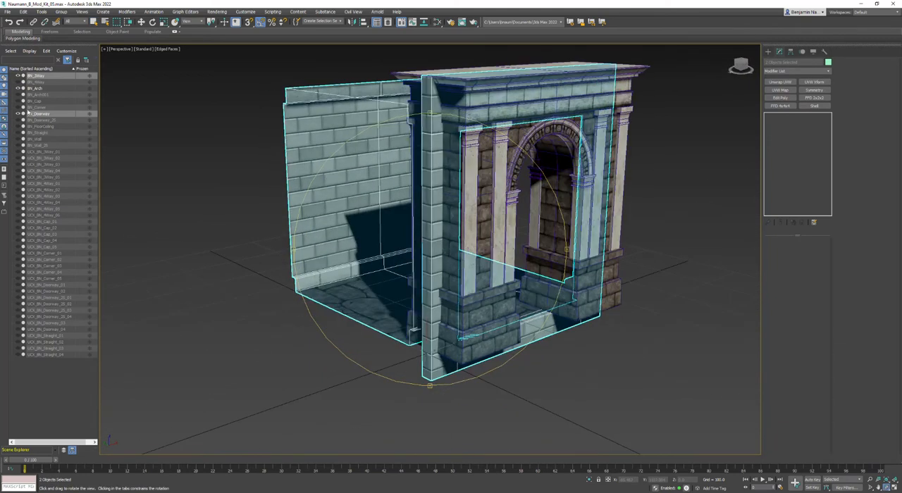
click(814, 53)
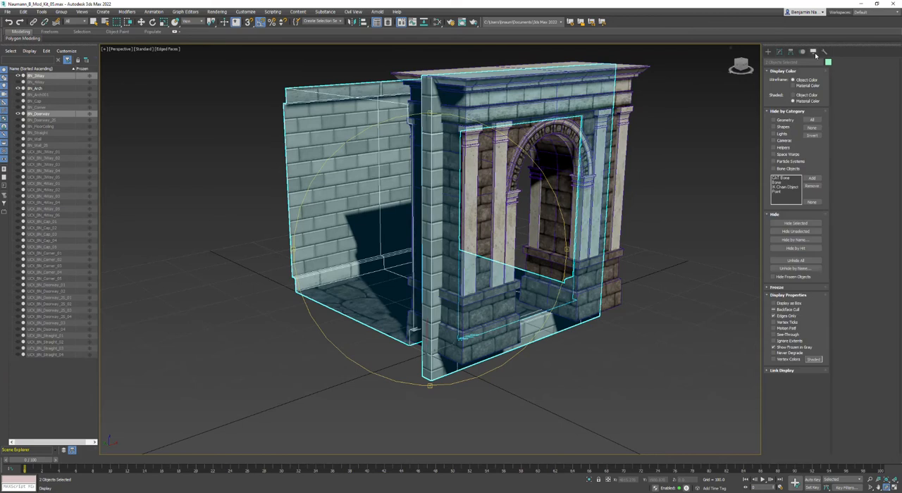
click(777, 71)
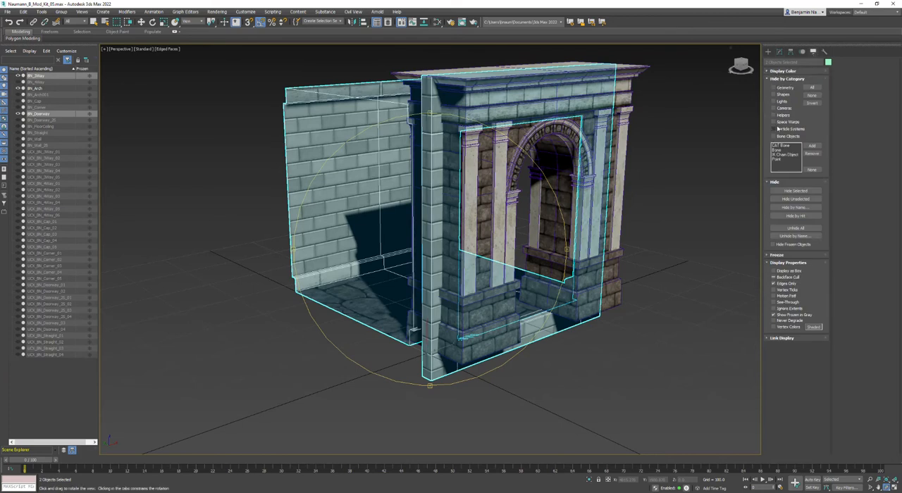
click(775, 79)
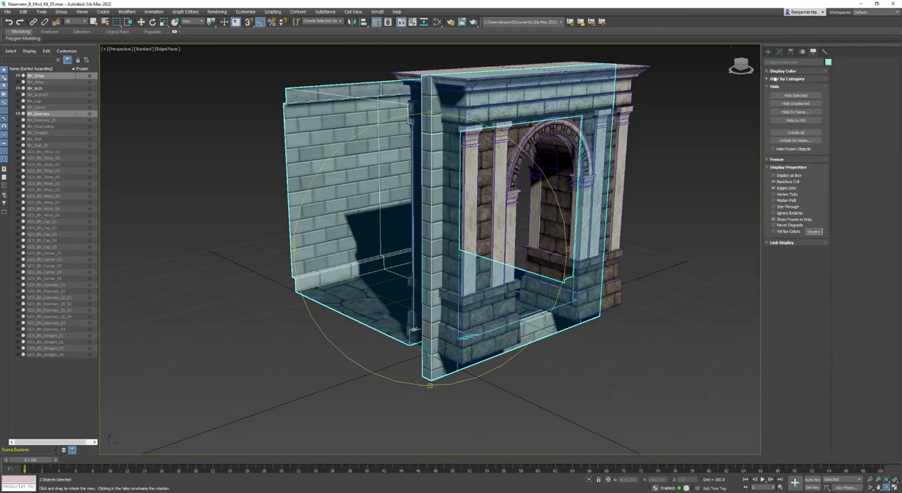
click(773, 87)
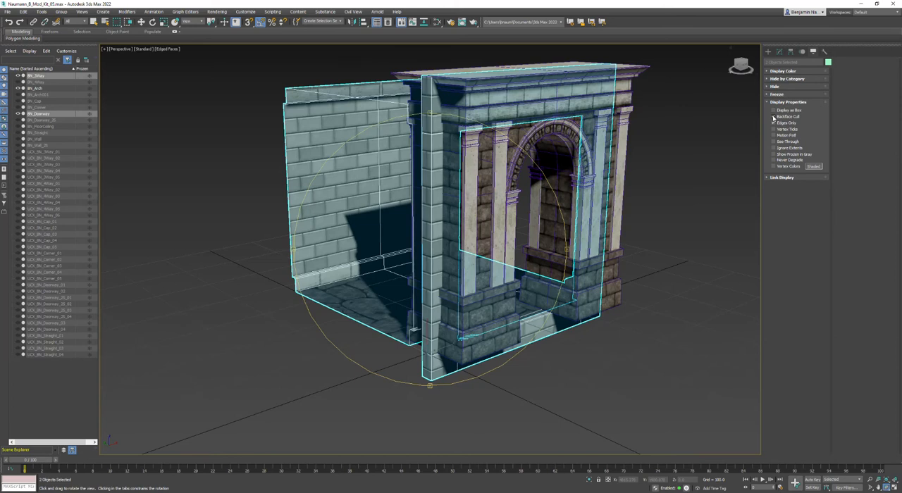
Freeze the two selected kit pieces and select the arch.
click(777, 95)
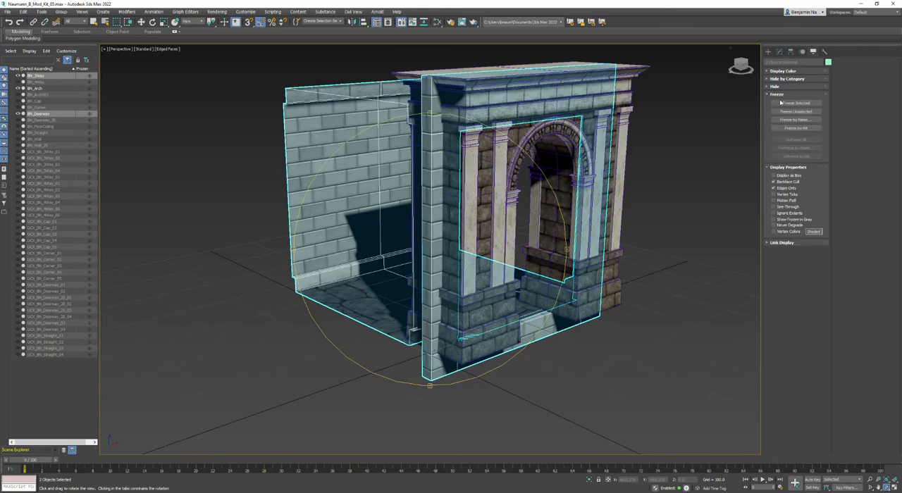
click(796, 103)
click(493, 272)
click(674, 158)
click(534, 108)
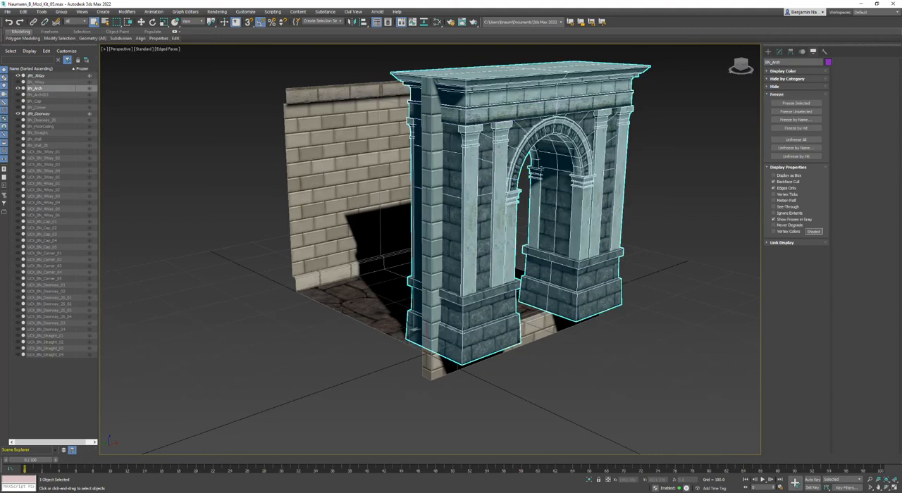
middle_drag(534, 111, 531, 180)
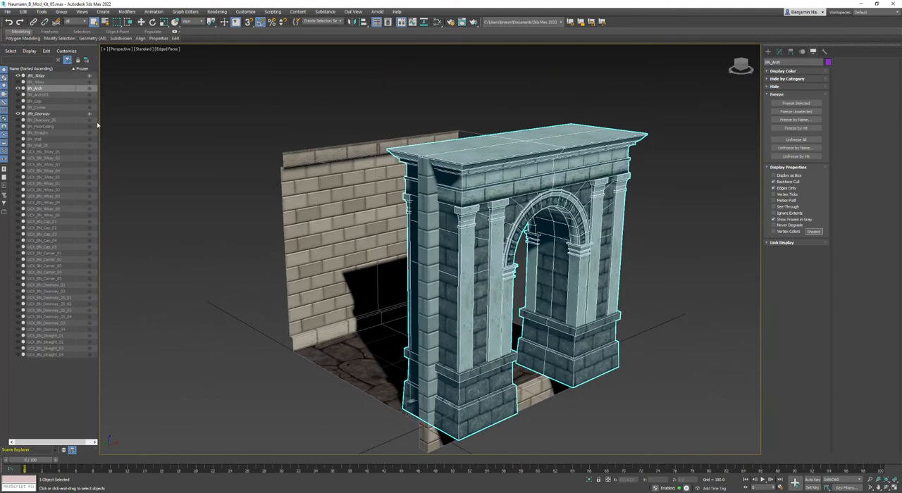
Hide the original arch, unhide its copy BN_Arch001 and rename the copy BN_Doorframe.
click(19, 88)
click(37, 94)
click(18, 95)
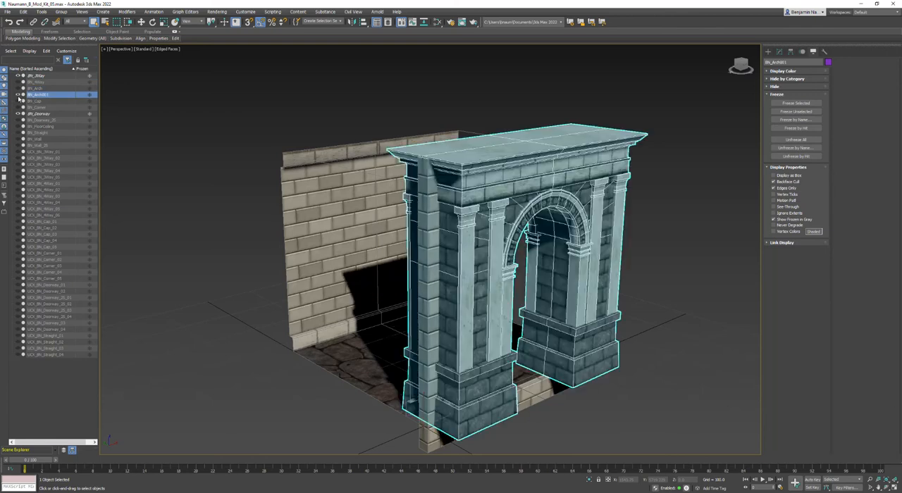
click(791, 62)
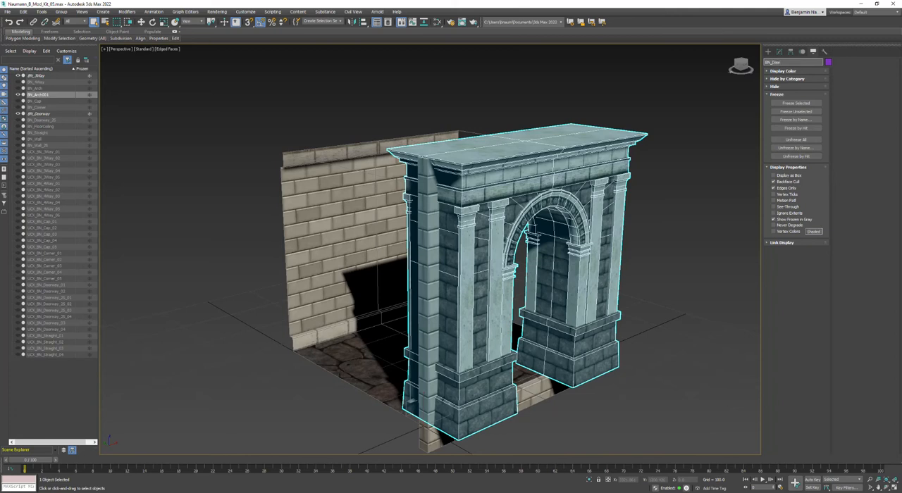
key(Return)
Delete the brick wall and pedestal elements from BN_Doorframe at the Edit Poly modifier's element level.
middle_drag(506, 287, 493, 257)
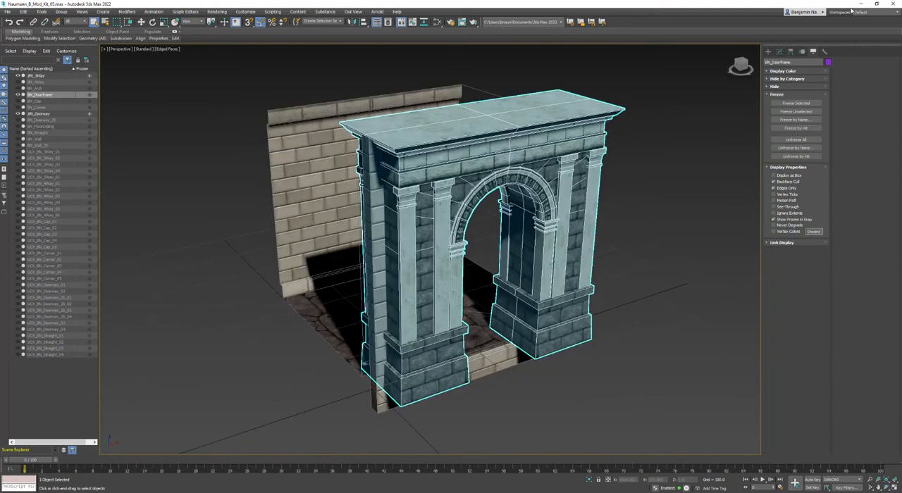
click(780, 53)
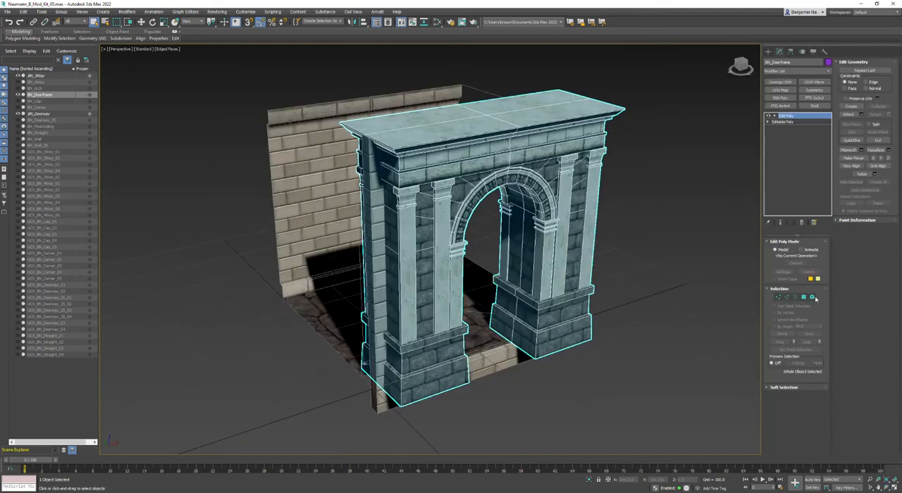
click(813, 297)
click(577, 247)
key(Delete)
click(423, 367)
key(Delete)
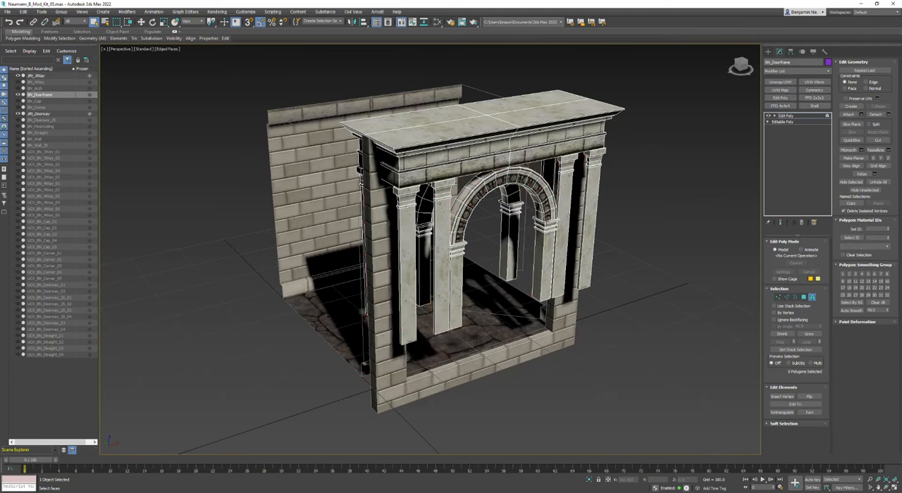
Keep one arch column and the entablature by inverting their selection, and delete all other elements of BN_Doorframe.
click(543, 249)
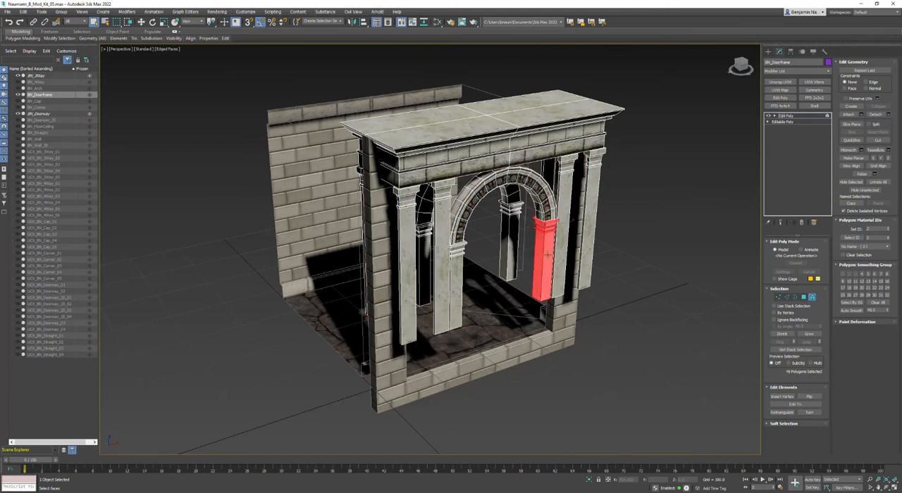
ctrl+click(488, 119)
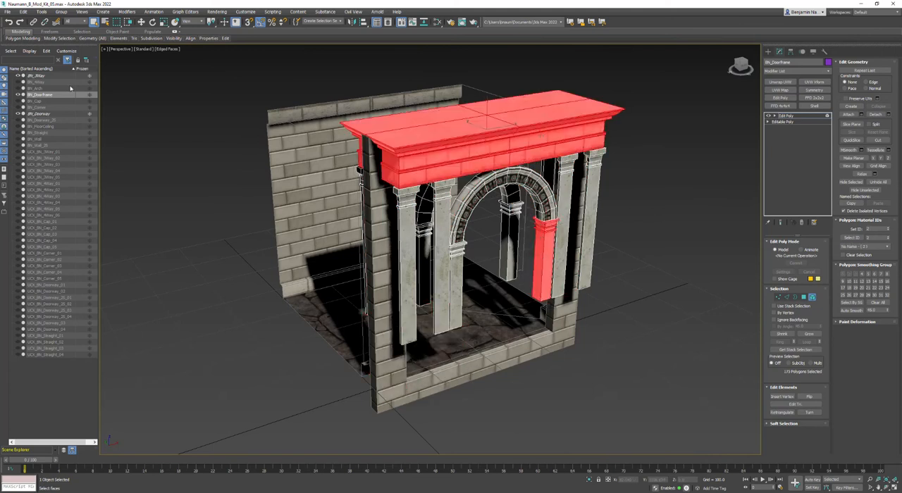
click(24, 12)
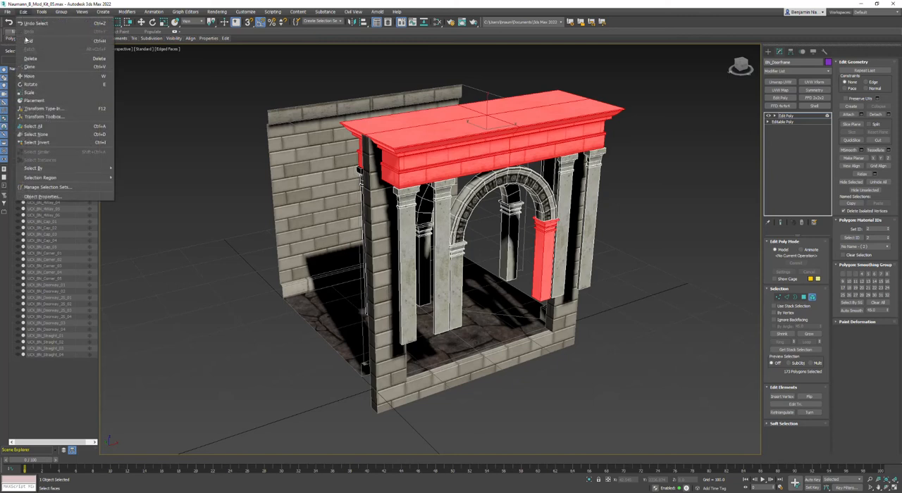
click(33, 143)
key(Delete)
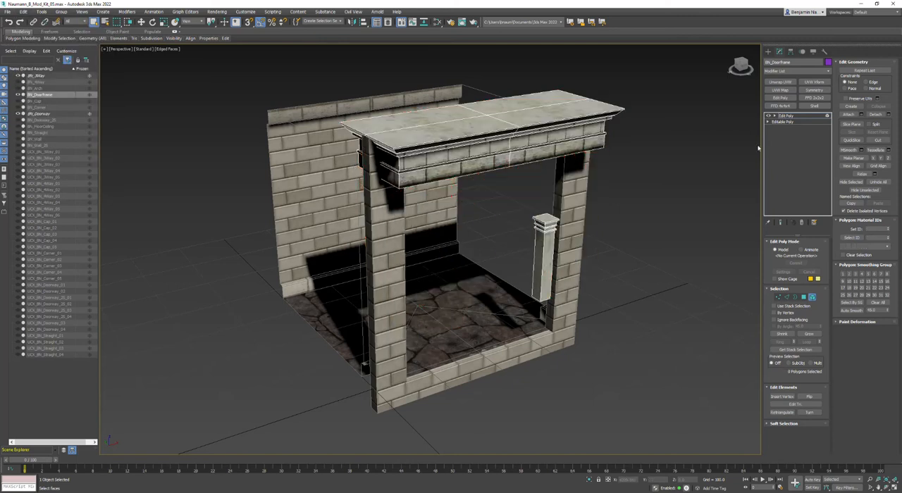
Select the remaining column element and move it in depth to Y 0, centred in the doorway wall.
click(544, 243)
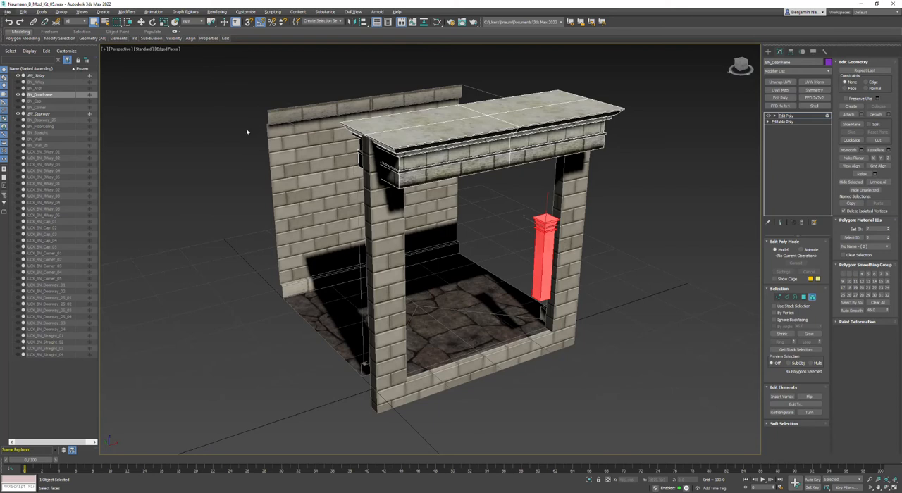
mouse_move(319, 179)
middle_down()
mouse_move(350, 216)
mouse_move(331, 189)
middle_up()
key(alt+w)
middle_drag(339, 159, 304, 153)
middle_drag(345, 177, 342, 160)
scroll(301, 204, up, 4)
key(w)
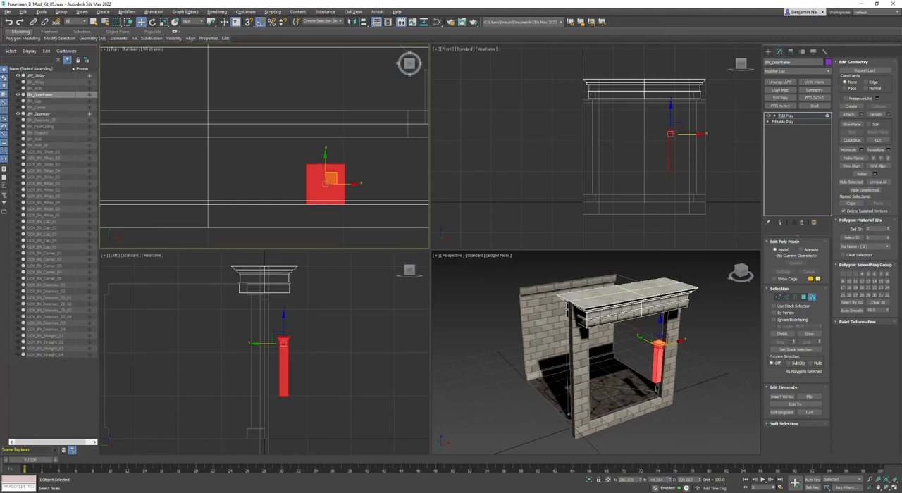
drag(326, 176, 326, 116)
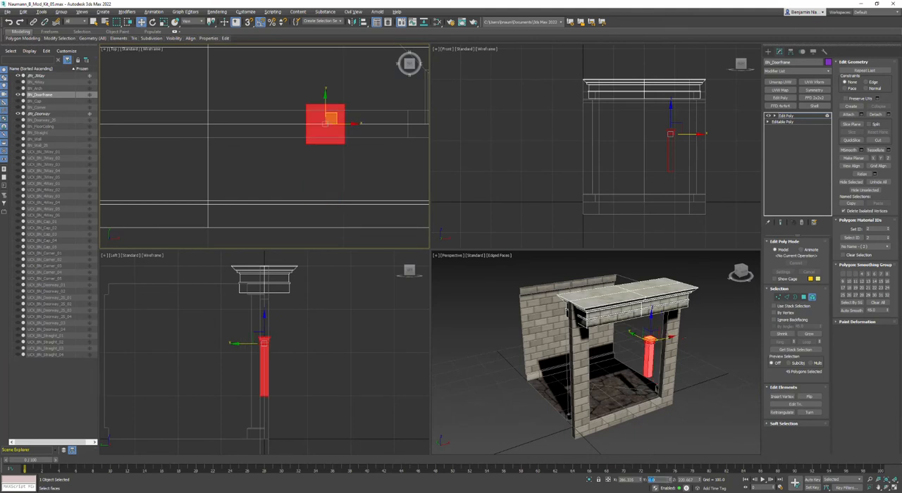
Move the column along X to the doorway's right jamb and fine-tune its position against the jamb's inner edge.
middle_drag(402, 152, 318, 105)
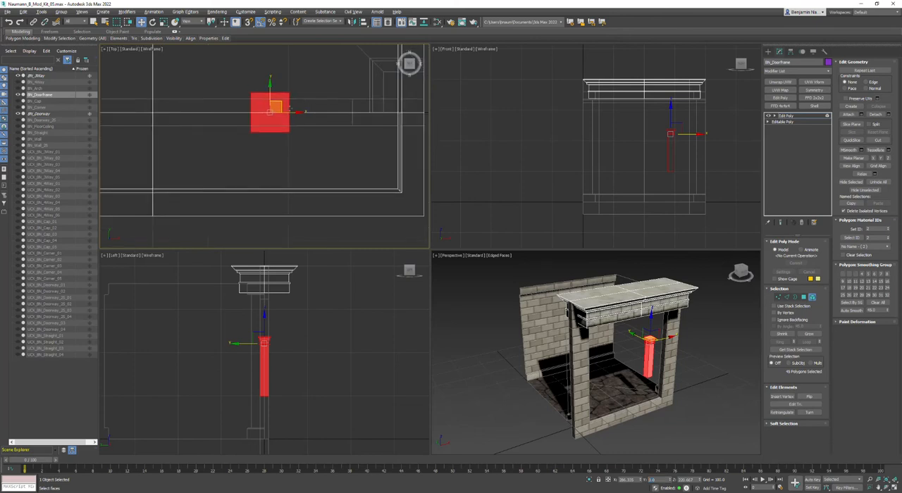
drag(276, 106, 369, 122)
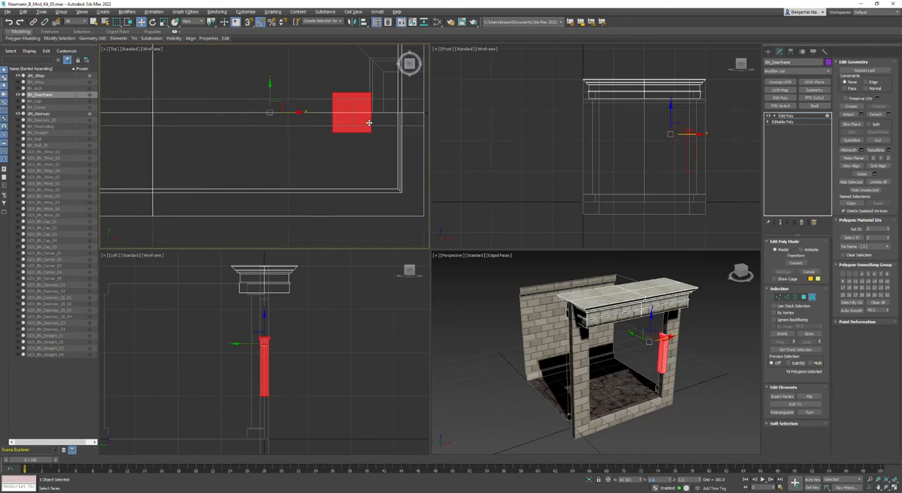
scroll(659, 353, up, 8)
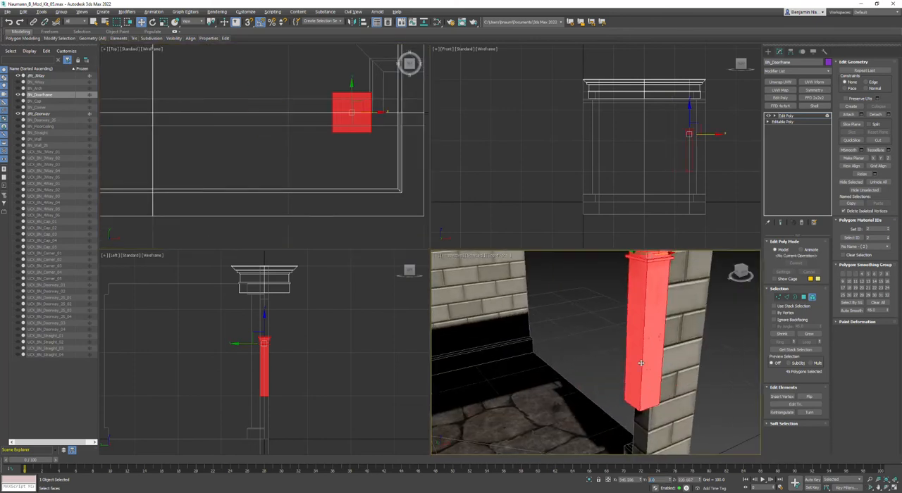
middle_drag(692, 105, 659, 94)
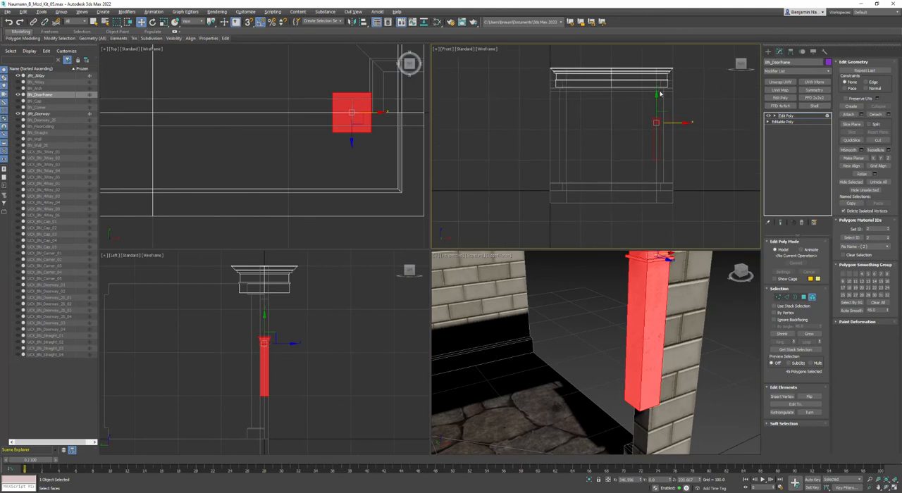
key(F3)
scroll(657, 133, up, 5)
scroll(657, 132, down, 3)
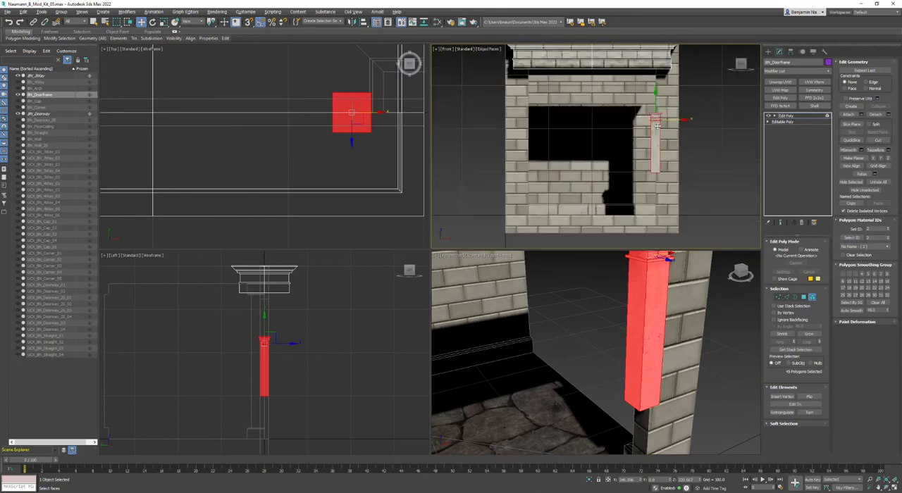
scroll(656, 119, up, 1)
scroll(655, 119, down, 3)
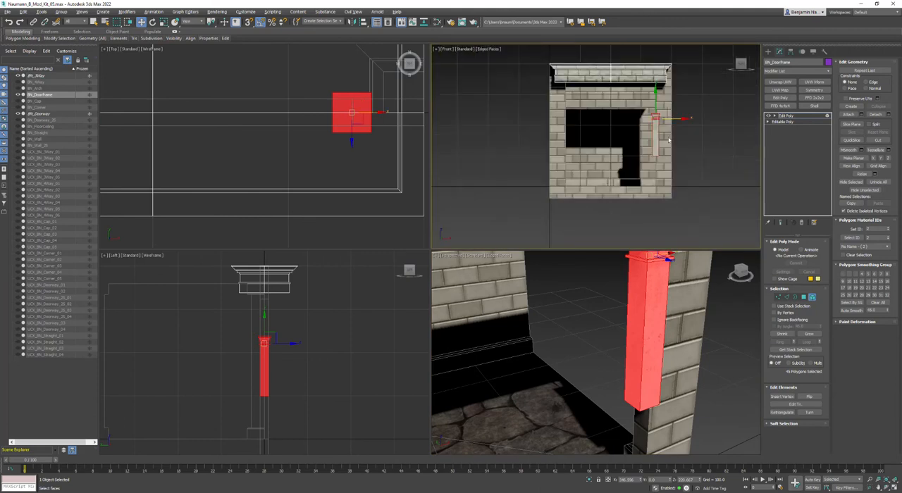
scroll(669, 126, up, 4)
key(F3)
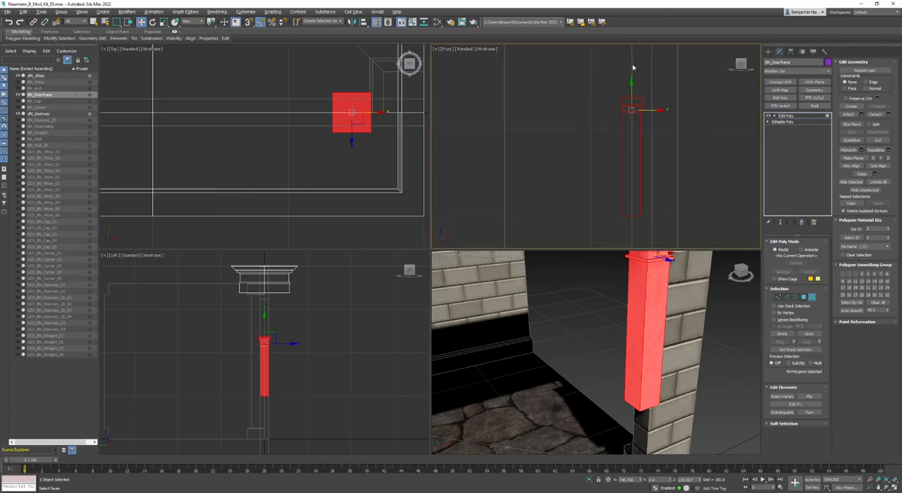
drag(652, 111, 647, 112)
Narrow the entablature's depth at vertex level by moving its front and back vertices inward toward the wall.
scroll(627, 124, down, 4)
scroll(380, 137, up, 2)
key(alt+w)
scroll(602, 233, down, 5)
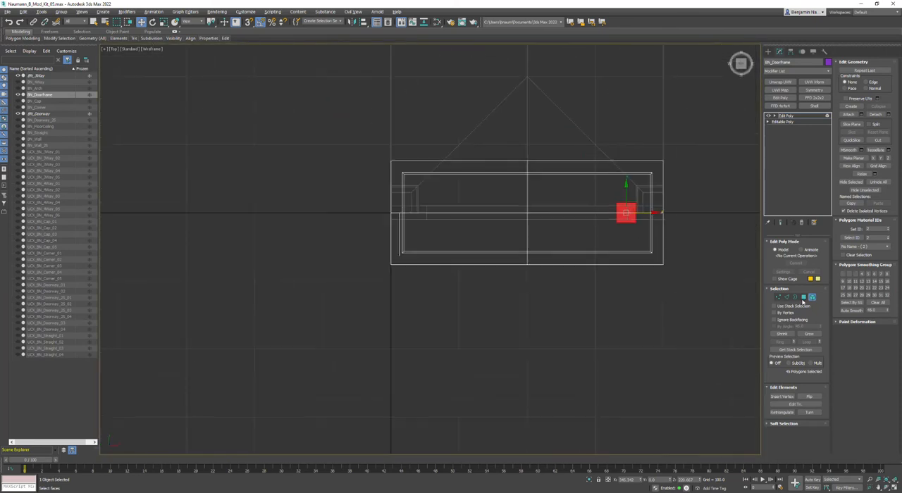
click(778, 296)
drag(711, 235, 479, 266)
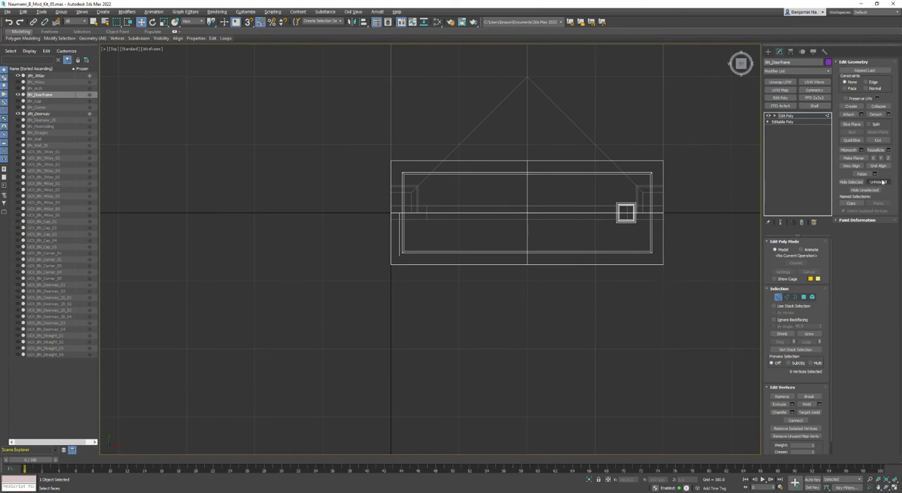
drag(708, 240, 167, 362)
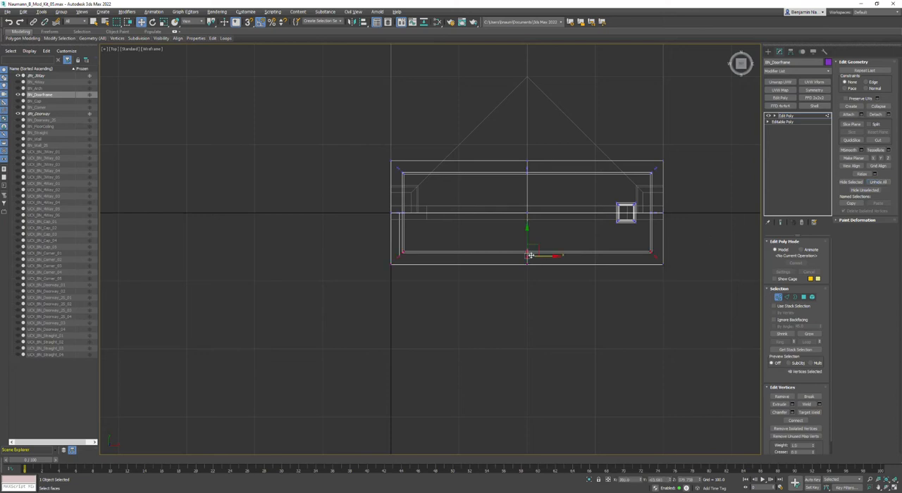
scroll(531, 256, up, 3)
scroll(557, 259, down, 4)
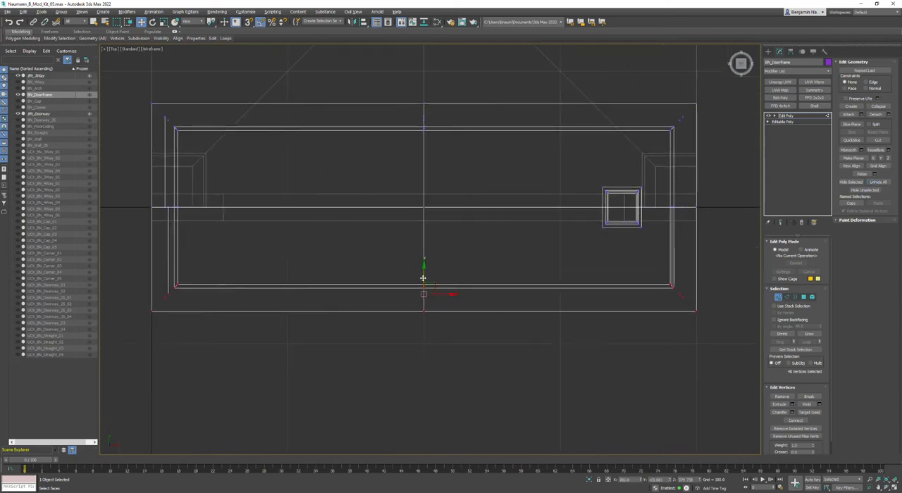
drag(422, 256, 416, 226)
drag(116, 159, 699, 93)
drag(425, 98, 419, 151)
Select all entablature vertices and lower the entablature below the top of the doorway wall.
key(alt+w)
middle_drag(626, 326, 620, 365)
key(alt+w)
middle_drag(475, 301, 449, 292)
scroll(477, 314, down, 6)
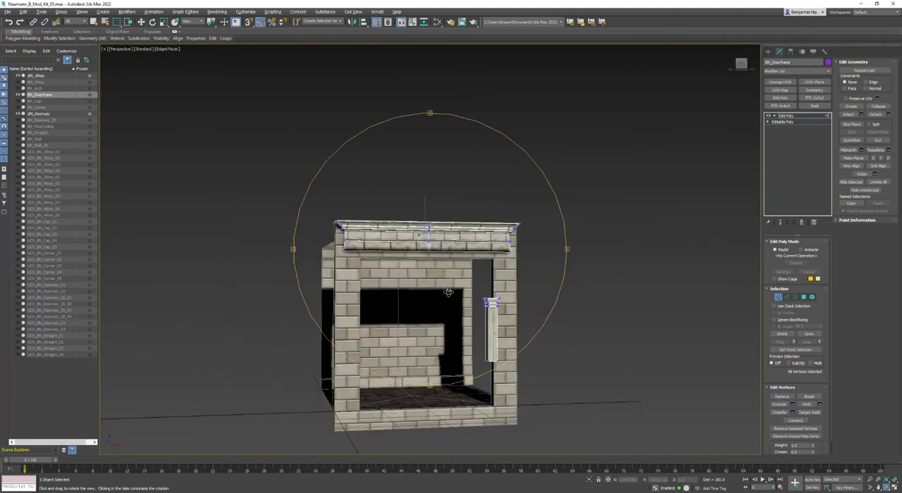
drag(272, 253, 570, 188)
scroll(428, 231, up, 3)
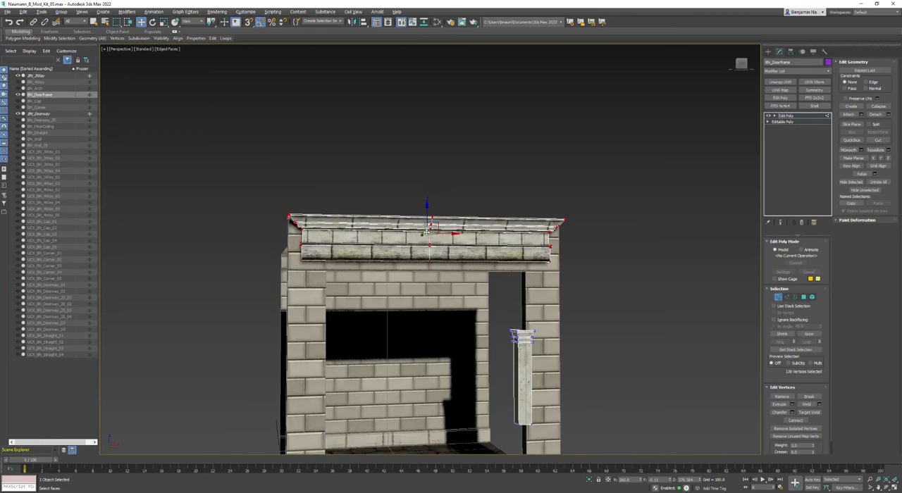
drag(427, 208, 425, 230)
Fine-tune the entablature's height in the Left view so its top edge lines up with the ceiling line.
key(alt+w)
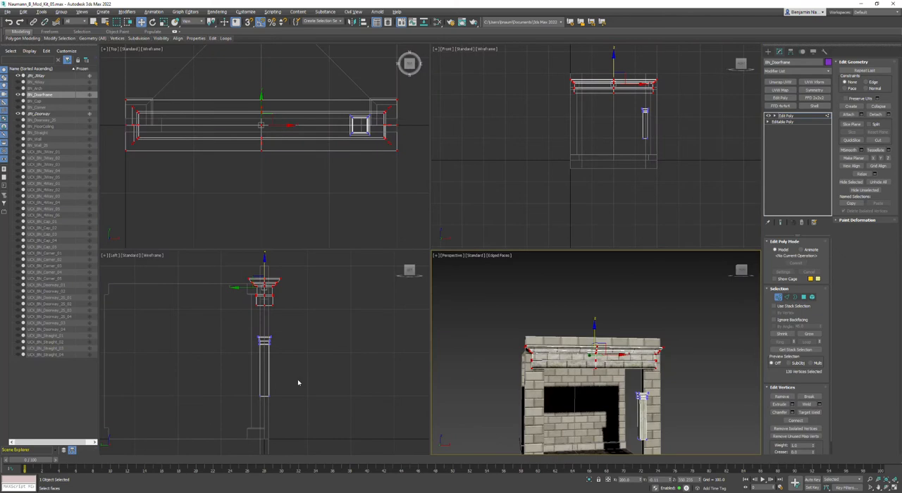
scroll(257, 290, up, 3)
middle_drag(257, 290, 317, 349)
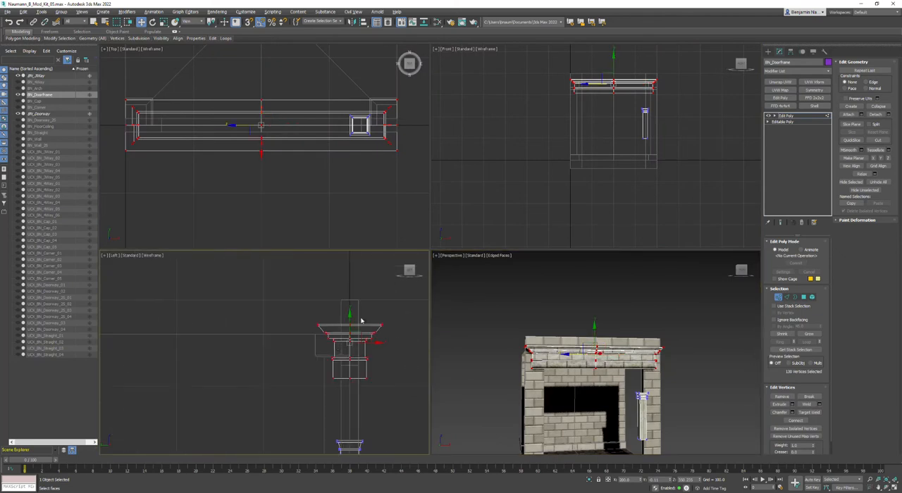
drag(351, 319, 363, 342)
scroll(342, 337, up, 5)
scroll(309, 344, up, 2)
scroll(309, 343, down, 4)
mouse_move(324, 394)
middle_down()
mouse_move(307, 301)
mouse_move(312, 402)
mouse_move(312, 392)
middle_up()
drag(337, 335, 339, 373)
scroll(327, 356, up, 3)
scroll(334, 374, down, 5)
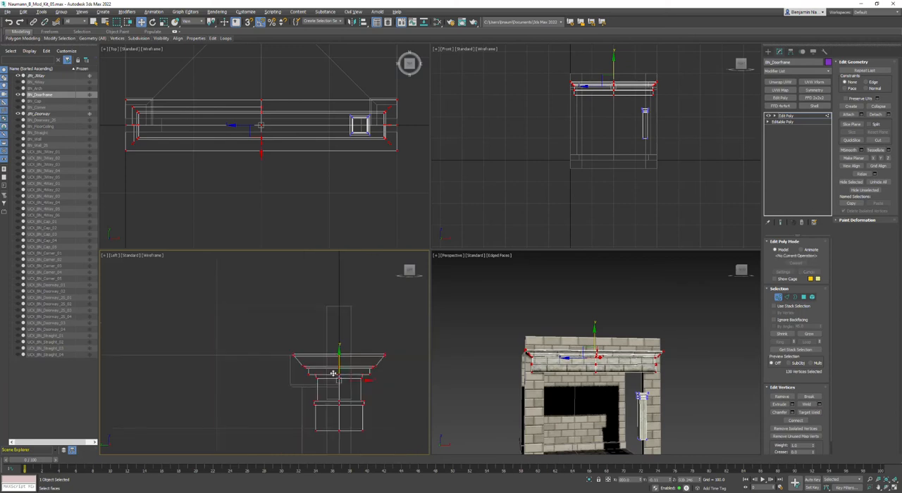
Examine how the lowered entablature fits around the wall and ceiling from the front, side and below.
middle_drag(332, 374, 302, 268)
middle_drag(683, 393, 677, 342)
key(alt+w)
middle_drag(451, 244, 447, 270)
scroll(395, 264, down, 4)
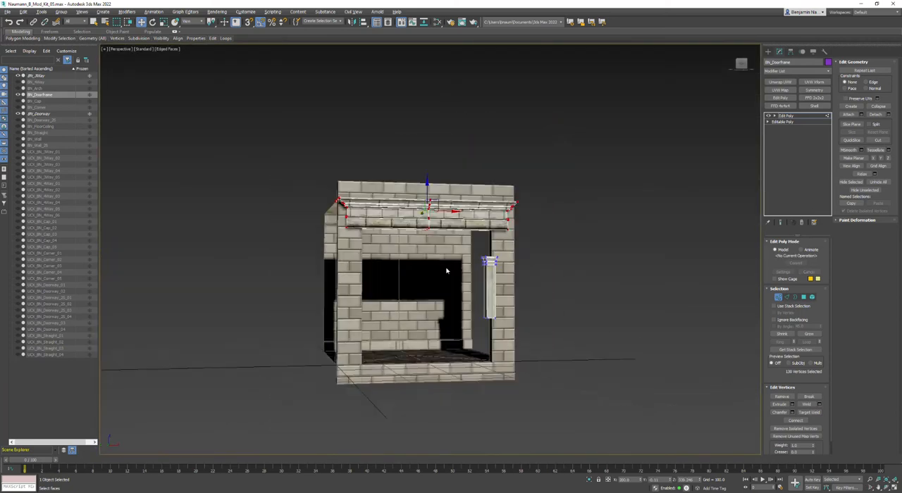
alt+middle_drag(393, 264, 436, 241)
scroll(435, 241, up, 3)
alt+middle_drag(485, 260, 402, 268)
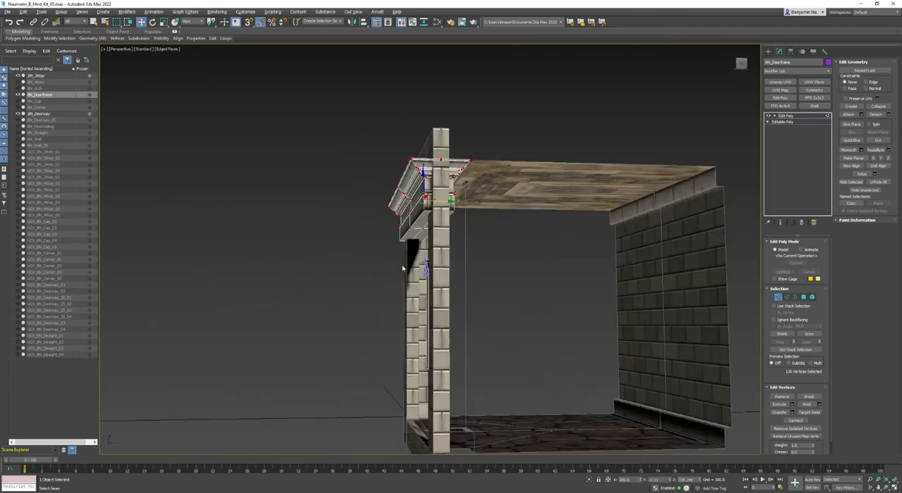
scroll(437, 169, up, 6)
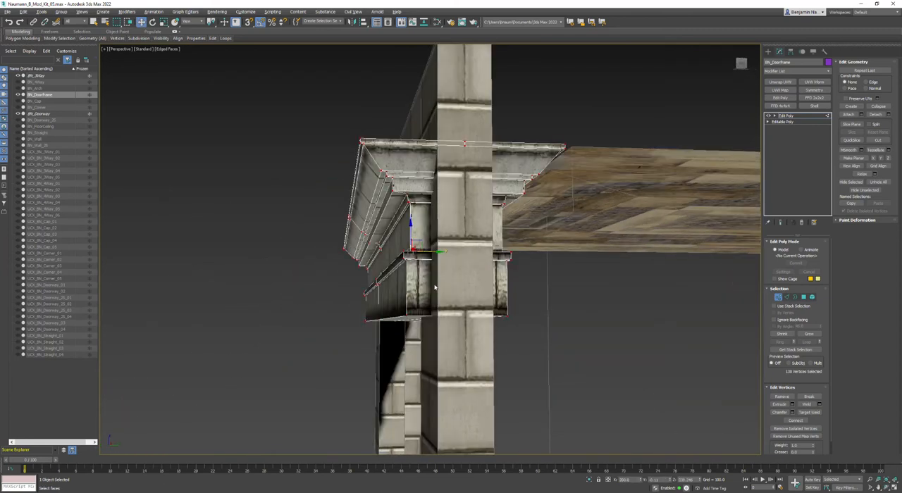
scroll(440, 289, down, 4)
alt+middle_drag(440, 289, 492, 311)
scroll(491, 311, down, 3)
alt+middle_drag(588, 346, 576, 296)
Select the column's capital vertices in the Front view and raise them to the underside of the entablature.
key(alt+w)
middle_drag(697, 105, 640, 155)
scroll(601, 162, up, 6)
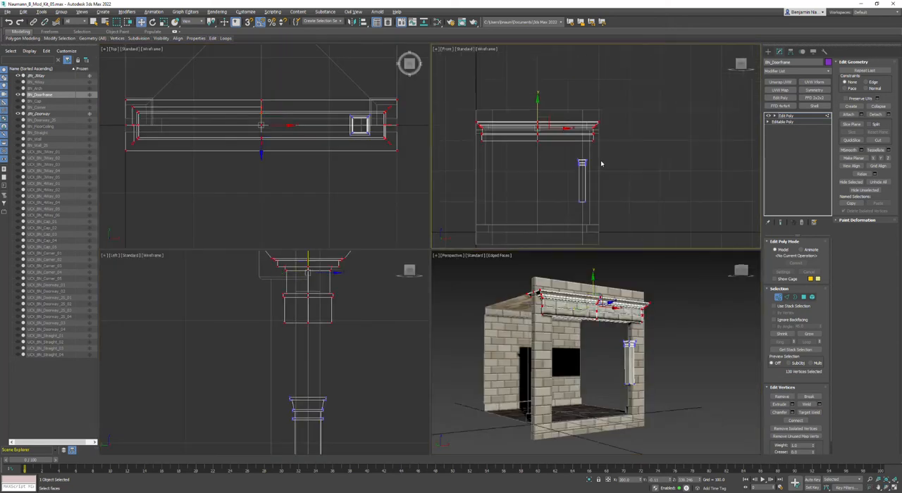
drag(458, 202, 537, 72)
scroll(528, 75, up, 5)
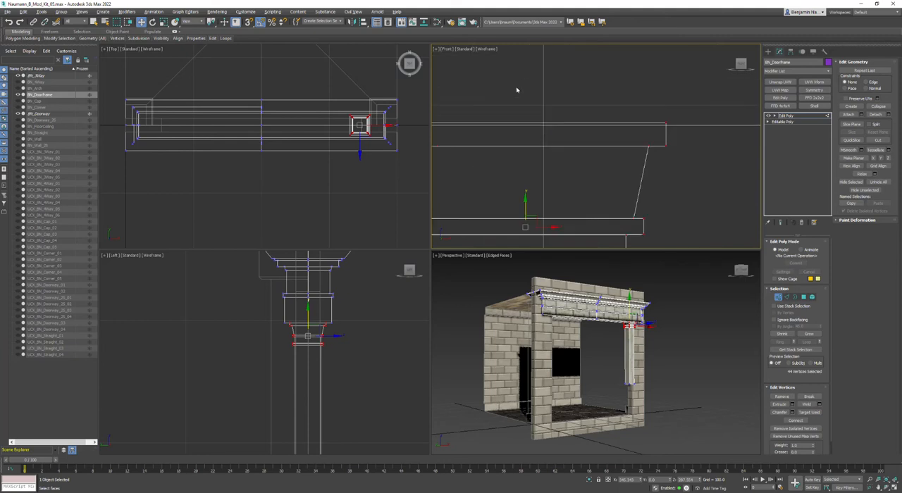
drag(524, 202, 521, 203)
scroll(528, 206, down, 8)
Select the column's four bottom vertices and lower them to the floor line of the doorway.
alt+middle_drag(593, 276, 553, 211)
middle_drag(606, 187, 629, 53)
drag(505, 144, 640, 230)
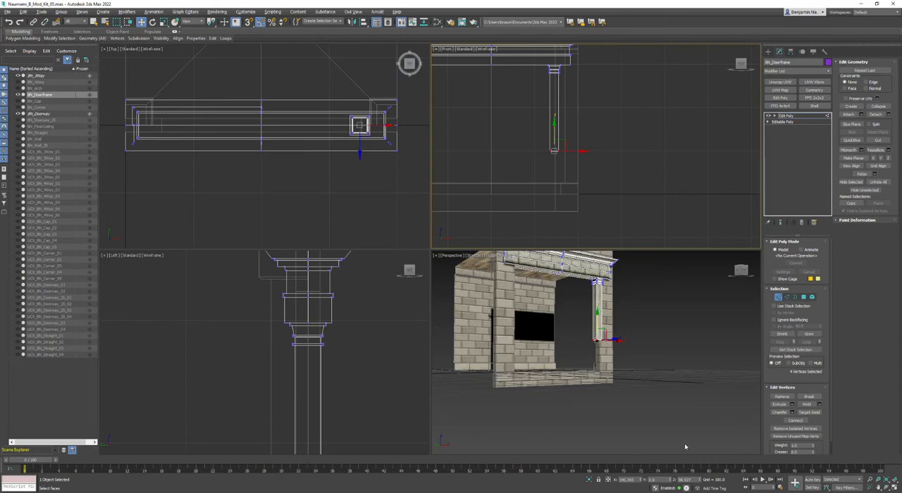
click(626, 302)
key(alt+w)
key(alt+w)
Select the vertices where the column top meets the entablature's underside and make them planar in Z.
scroll(339, 346, up, 6)
drag(453, 374, 484, 369)
scroll(487, 368, up, 7)
middle_drag(729, 285, 610, 324)
scroll(729, 358, down, 3)
scroll(632, 308, up, 2)
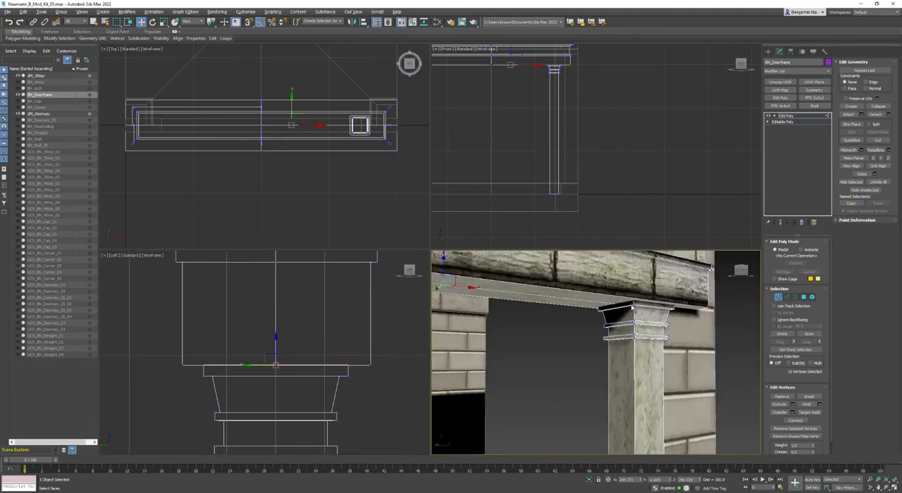
scroll(634, 307, up, 2)
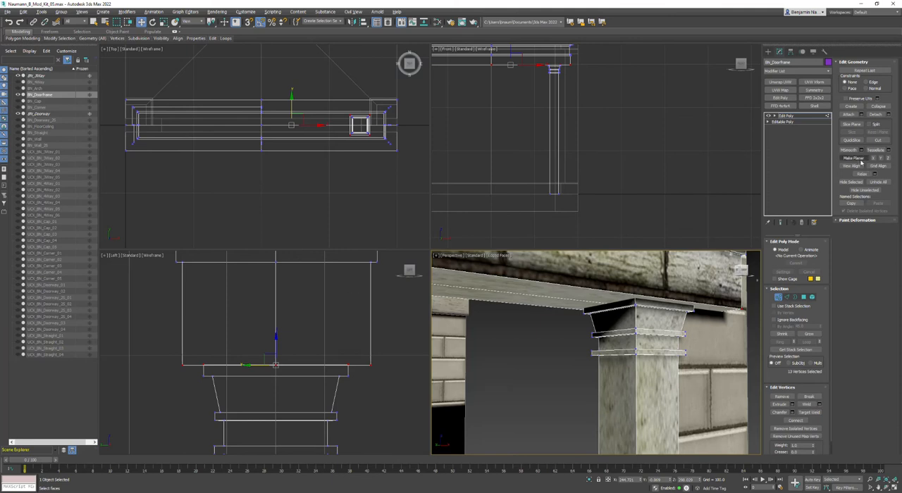
scroll(615, 305, down, 5)
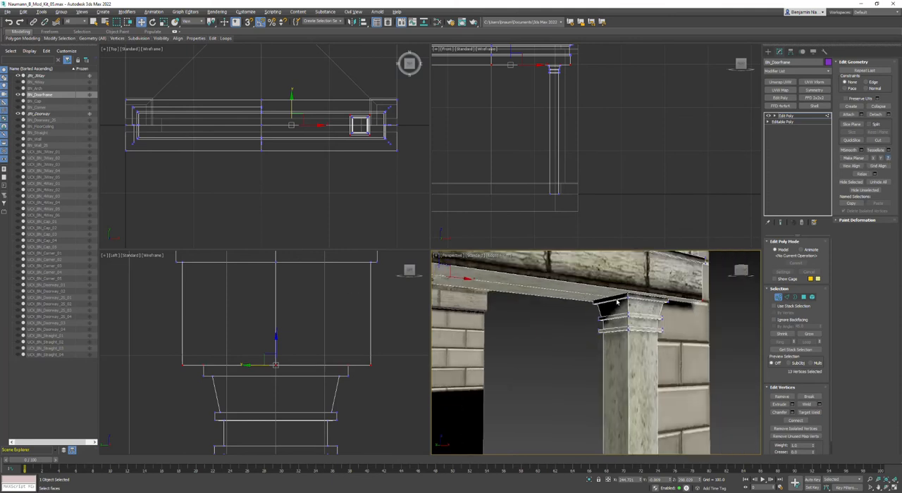
Select the doorframe's column as an element and scale it up evenly in X and Y in the Top view.
scroll(615, 305, down, 2)
key(alt+w)
alt+middle_drag(547, 369, 439, 340)
key(w)
click(811, 298)
click(437, 209)
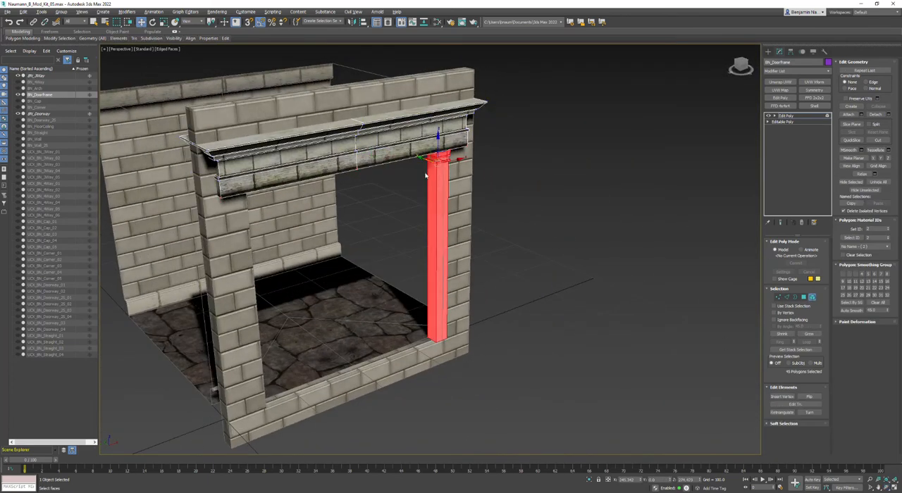
click(553, 206)
click(440, 198)
key(r)
key(alt+w)
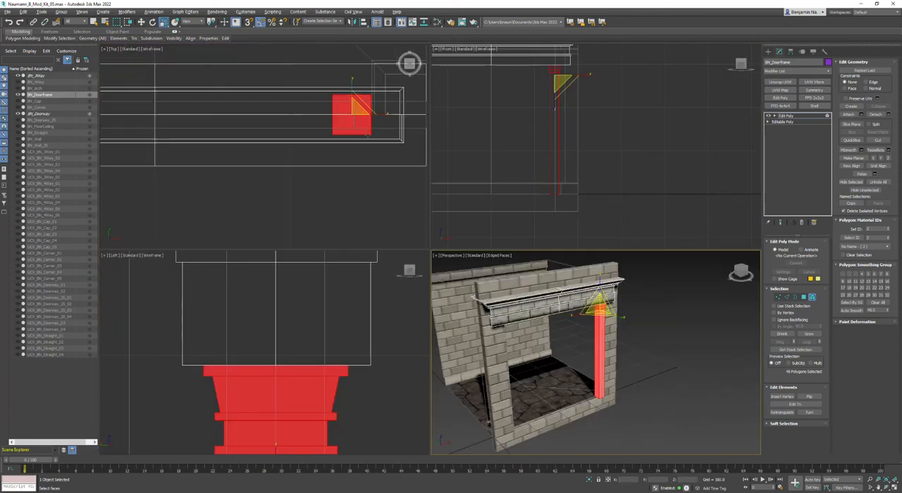
click(363, 104)
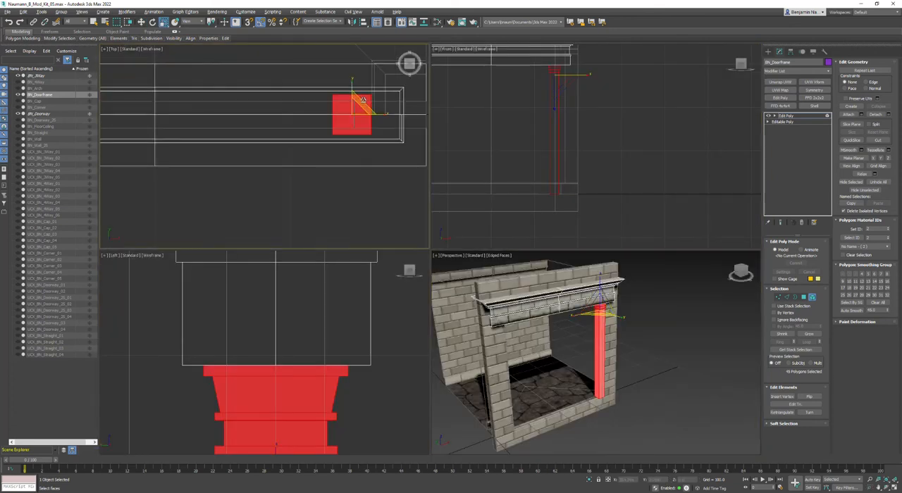
right_click(363, 99)
click(362, 104)
mouse_move(360, 104)
mouse_down()
mouse_move(368, 78)
mouse_move(362, 90)
mouse_up()
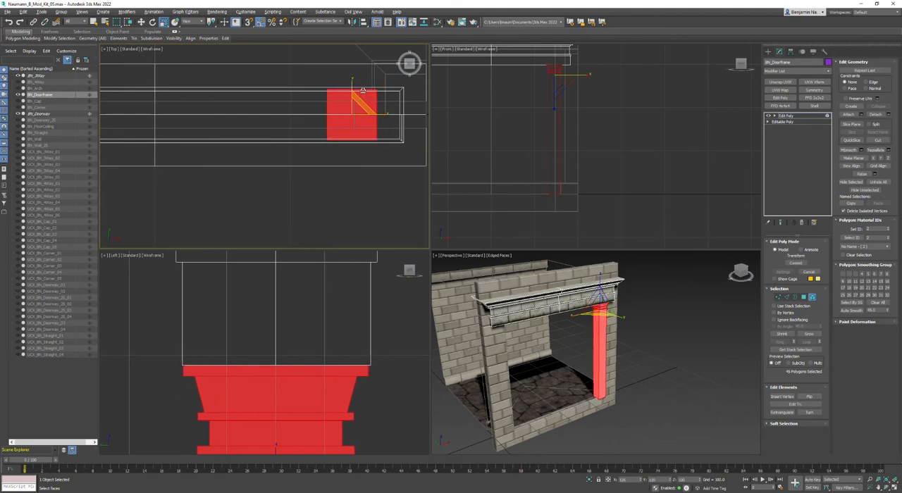
Widen the column further in X and Y so it nearly fills the entablature's depth.
alt+middle_drag(630, 363, 596, 332)
scroll(590, 291, up, 3)
scroll(627, 366, up, 2)
alt+middle_drag(627, 368, 569, 351)
scroll(381, 99, up, 2)
drag(350, 109, 350, 98)
scroll(574, 317, down, 4)
mouse_move(558, 341)
alt+middle_down()
mouse_move(612, 362)
mouse_move(639, 352)
mouse_move(551, 356)
alt+middle_up()
key(alt+w)
alt+middle_drag(496, 328, 458, 271)
click(562, 277)
key(w)
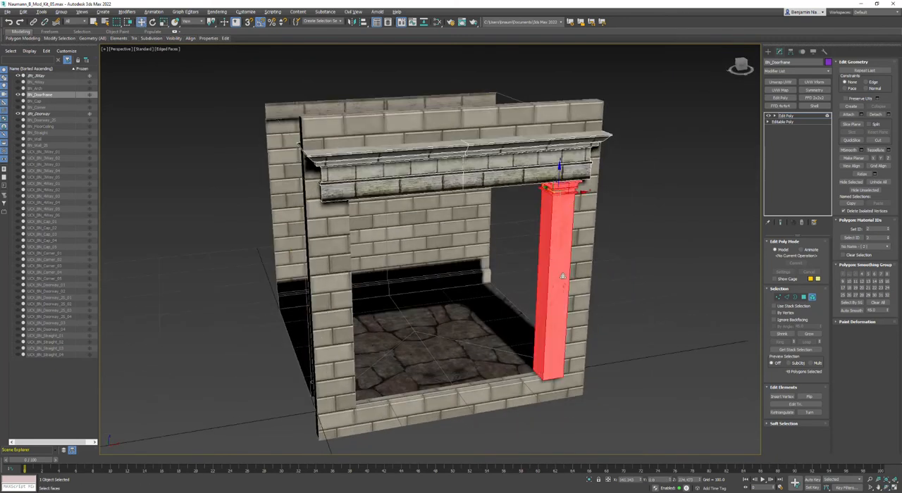
Detach the selected column as a cloned separate object and return to object level.
click(888, 114)
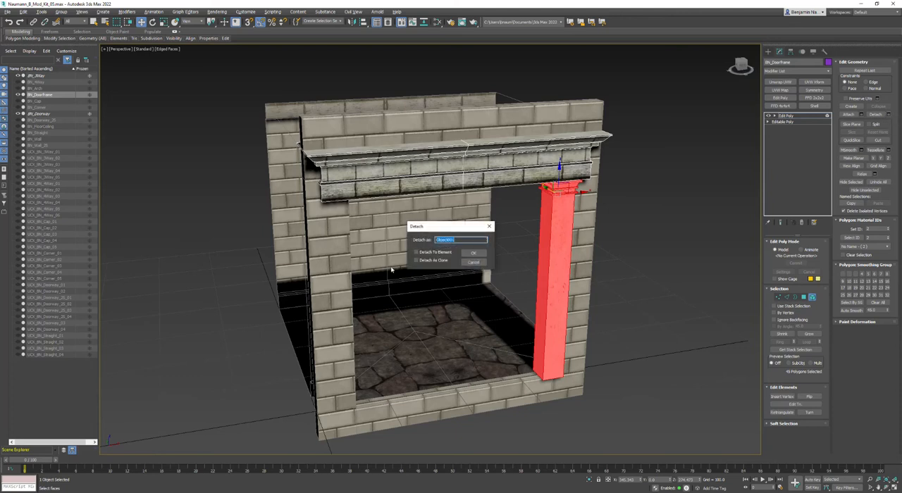
click(473, 255)
right_click(598, 235)
click(631, 231)
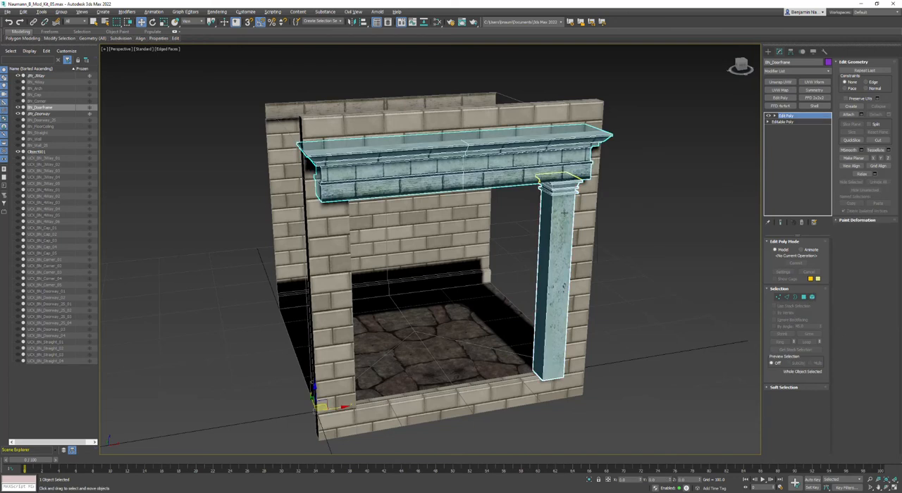
Select the cloned column's element and move it along X to the opposite side of the doorway.
click(564, 212)
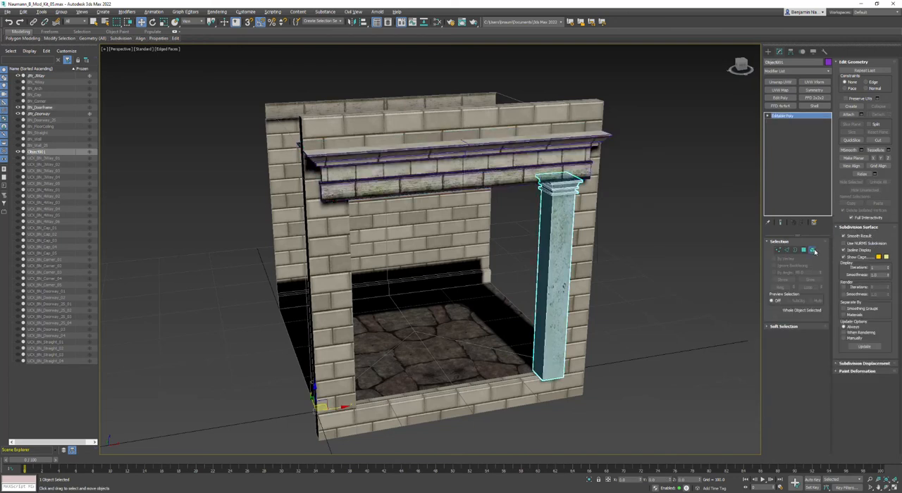
click(812, 251)
shift+drag(579, 191, 366, 218)
key(alt+w)
scroll(630, 190, up, 5)
middle_drag(618, 105, 560, 99)
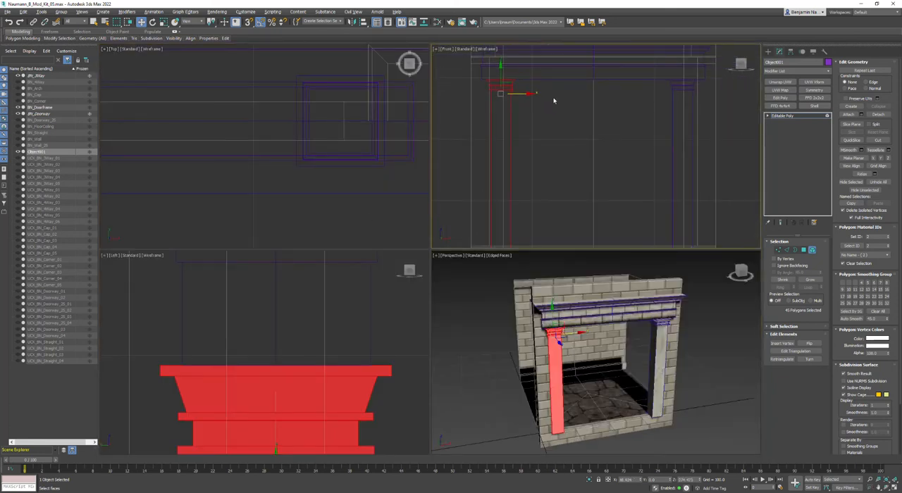
Fine-tune the cloned column's X position in the Front view to mirror the original column beneath the entablature.
mouse_move(519, 93)
mouse_down()
mouse_move(505, 93)
mouse_move(534, 95)
mouse_up()
middle_drag(678, 113, 663, 110)
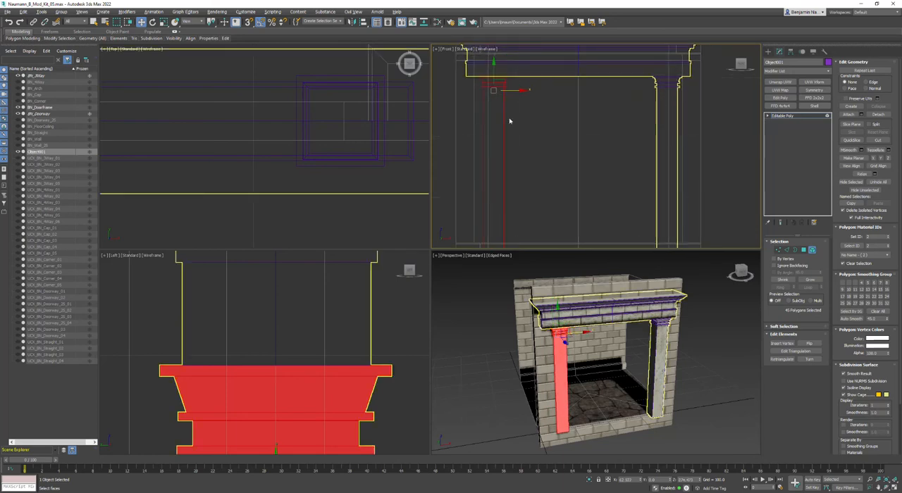
drag(511, 90, 507, 91)
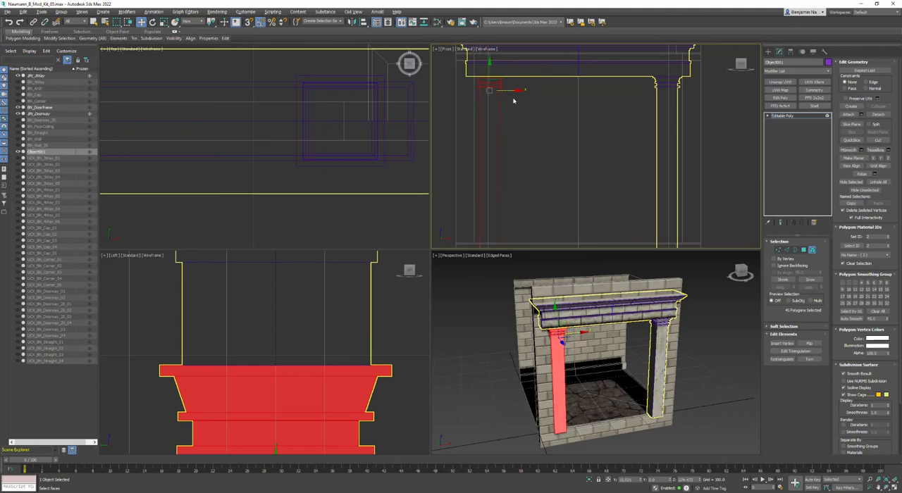
click(515, 100)
middle_drag(639, 400, 637, 396)
key(alt+w)
alt+middle_drag(389, 264, 458, 258)
Return to object level and attach the cloned column to BN_Doorframe.
right_click(620, 236)
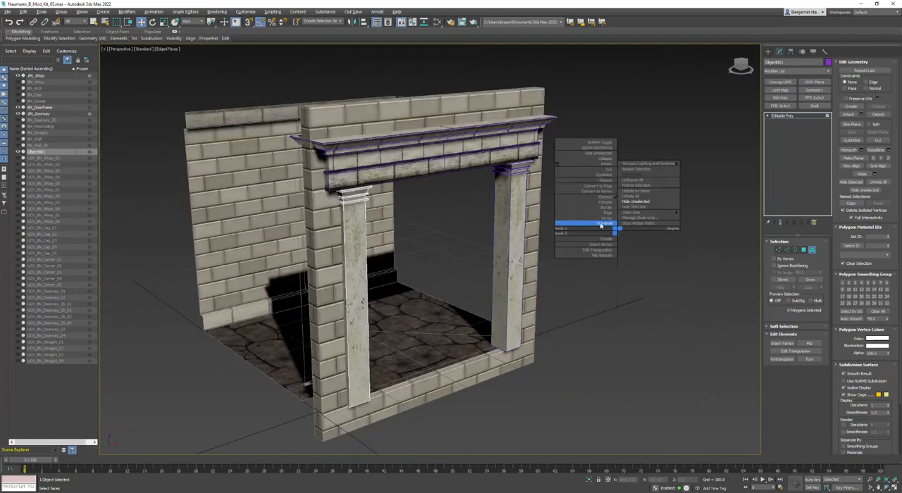
click(617, 226)
click(497, 146)
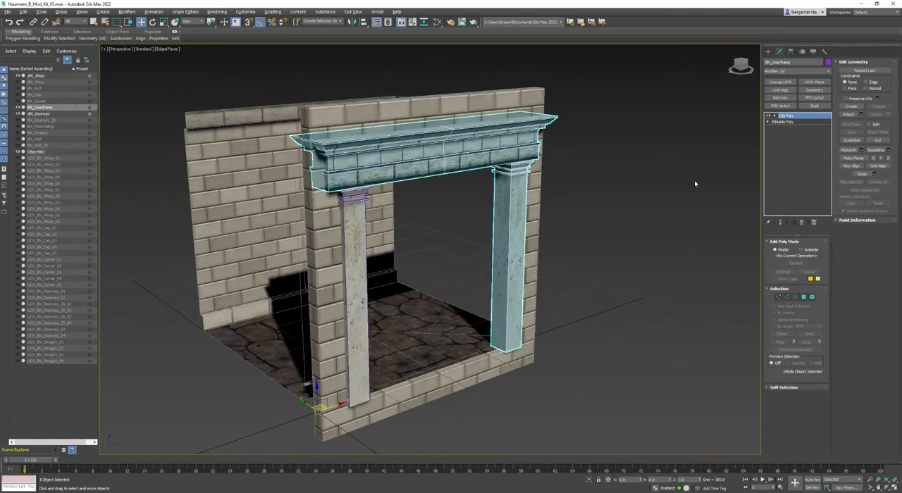
click(852, 114)
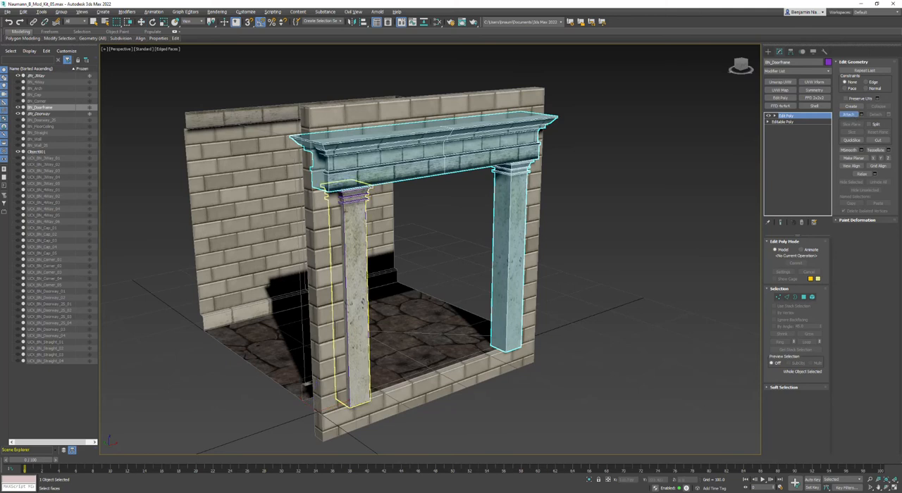
click(346, 215)
right_click(612, 306)
Clone the doorframe and rotate the clone 90 degrees about its corner pivot onto the adjoining side of the room.
middle_drag(583, 338, 580, 331)
scroll(580, 331, down, 3)
alt+middle_drag(447, 291, 446, 321)
right_click(485, 249)
mouse_move(506, 324)
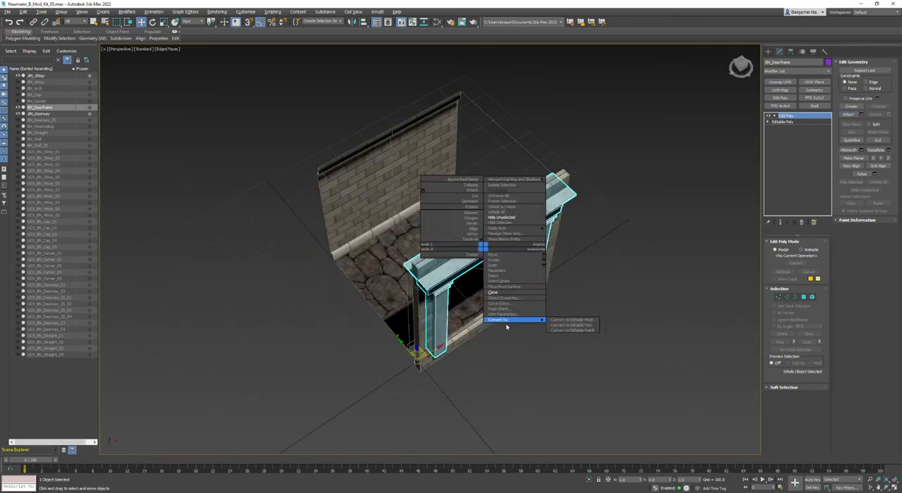
click(494, 292)
click(432, 276)
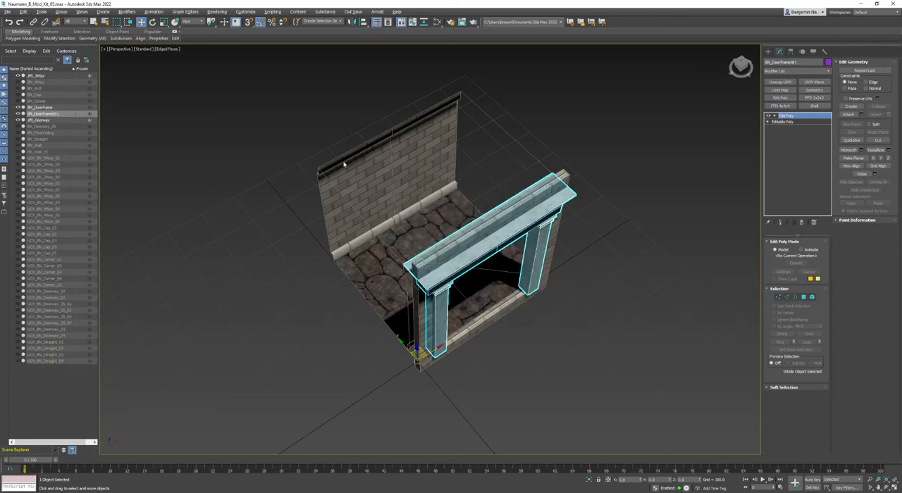
click(153, 22)
drag(417, 383, 437, 397)
alt+middle_drag(438, 397, 348, 255)
click(348, 255)
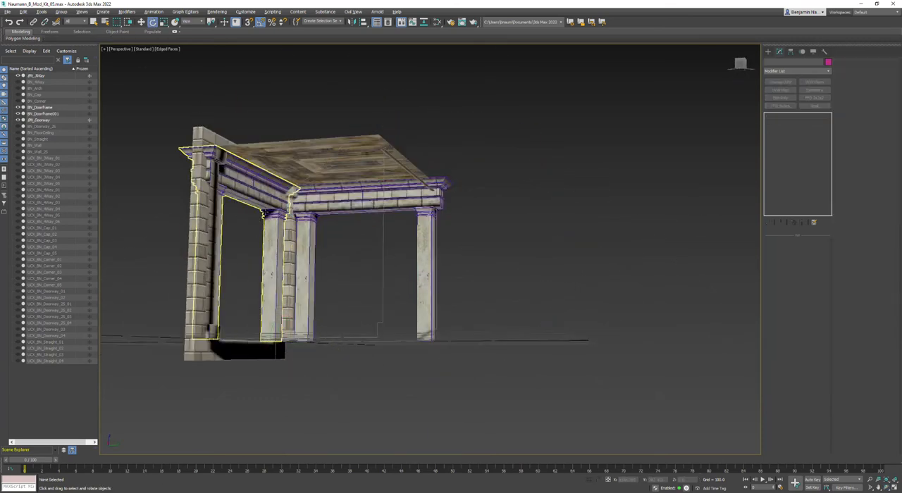
Inspect the rotated doorframe clone from inside the room and delete it.
scroll(348, 256, up, 5)
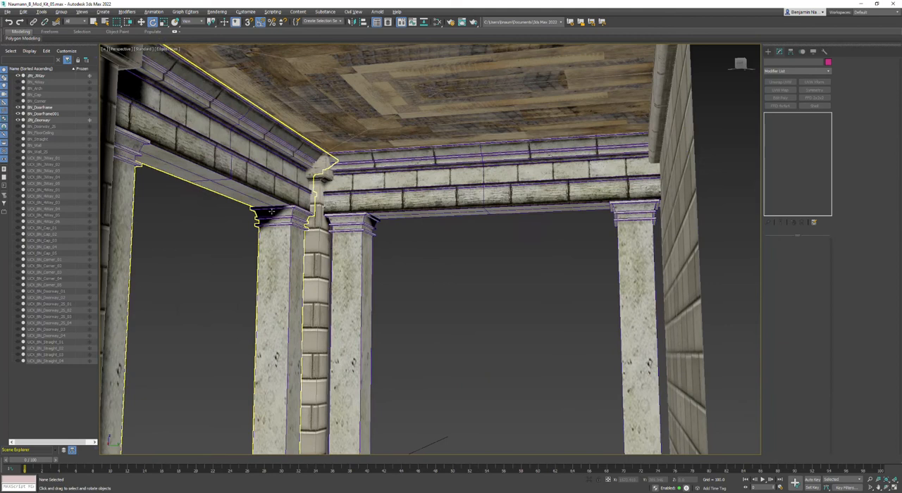
click(488, 172)
alt+middle_drag(489, 172, 478, 260)
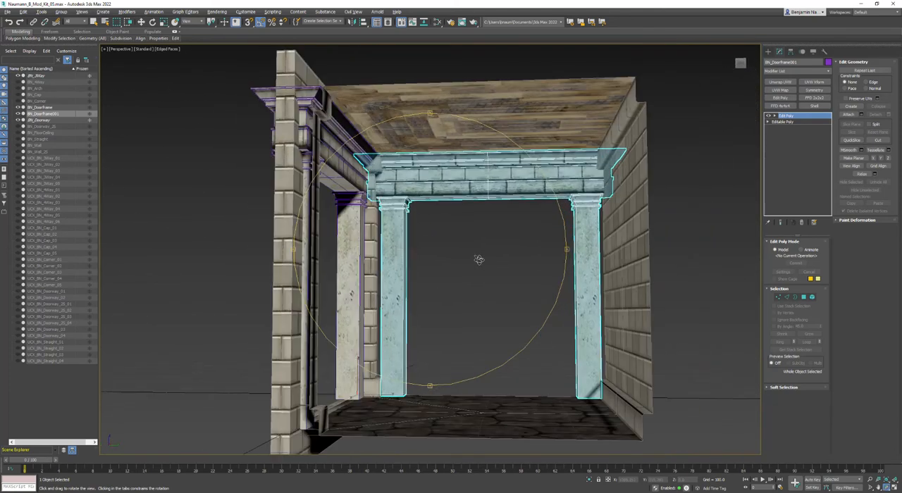
key(e)
scroll(598, 252, up, 3)
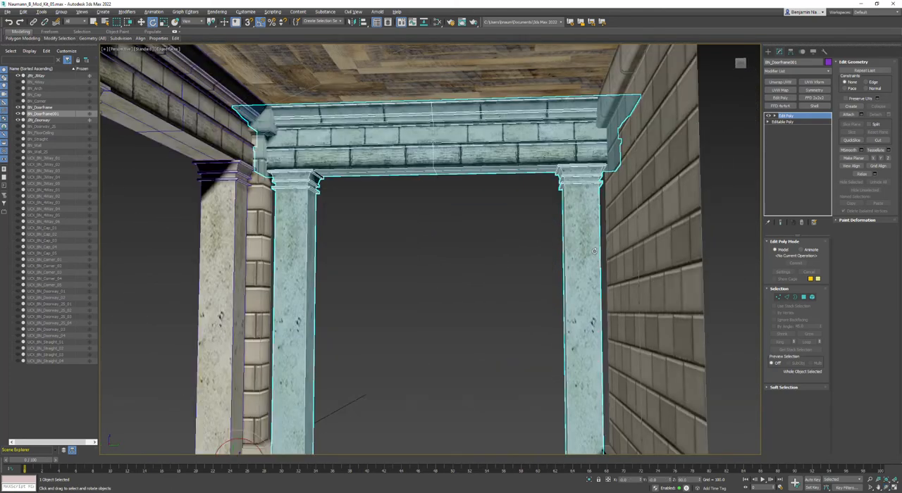
key(Delete)
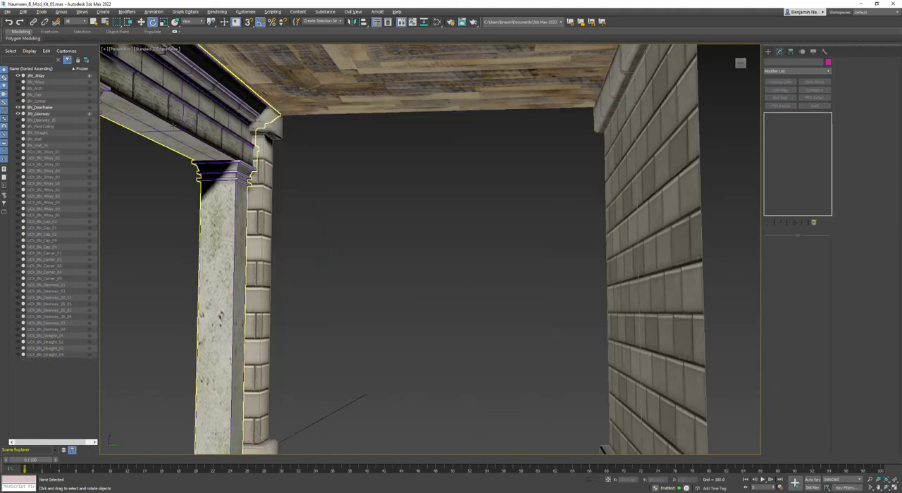
Clone BN_Doorframe as an instance and rotate the instance 90 degrees onto the adjoining side of the room.
click(177, 125)
scroll(177, 125, down, 5)
alt+middle_drag(344, 217, 420, 259)
middle_drag(287, 254, 654, 277)
right_click(540, 203)
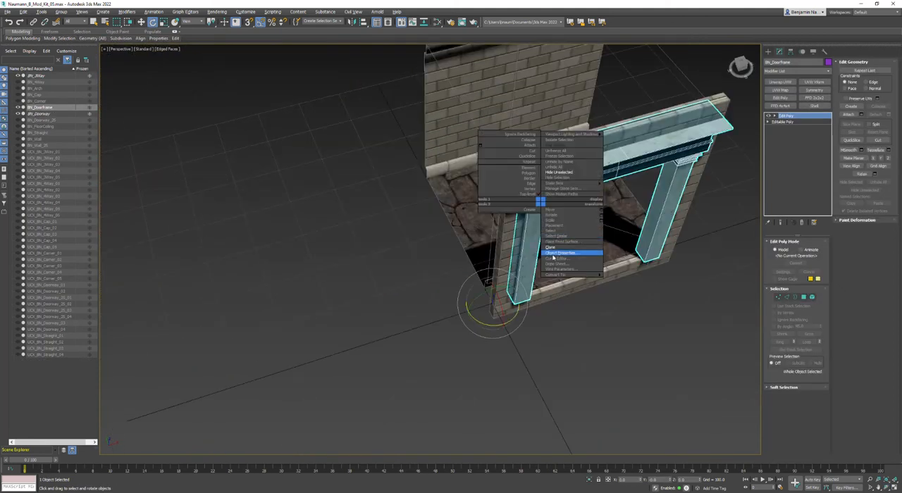
click(563, 249)
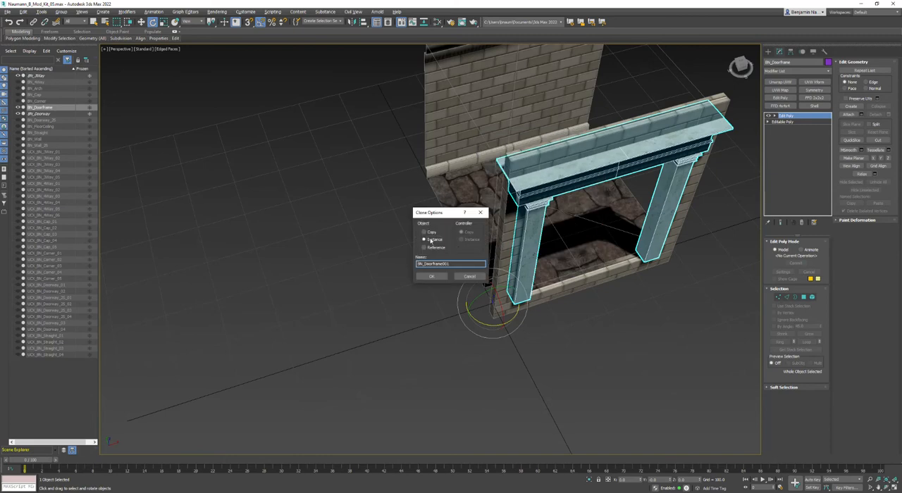
click(431, 276)
drag(484, 323, 514, 330)
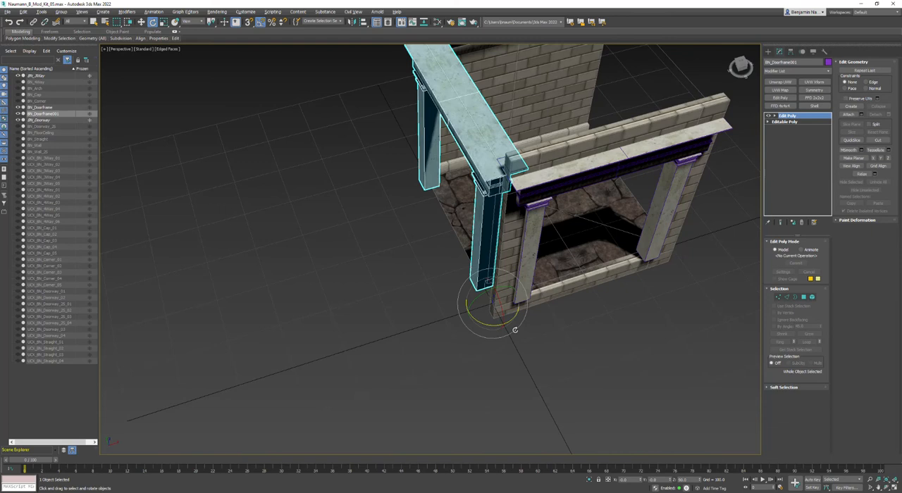
click(581, 340)
Examine how the instanced doorframe meets the original at the corner in the four-view layout and in perspective.
click(495, 130)
key(alt+w)
scroll(584, 177, down, 3)
key(F3)
alt+middle_drag(619, 287, 615, 289)
key(alt+w)
alt+middle_drag(431, 258, 644, 246)
key(e)
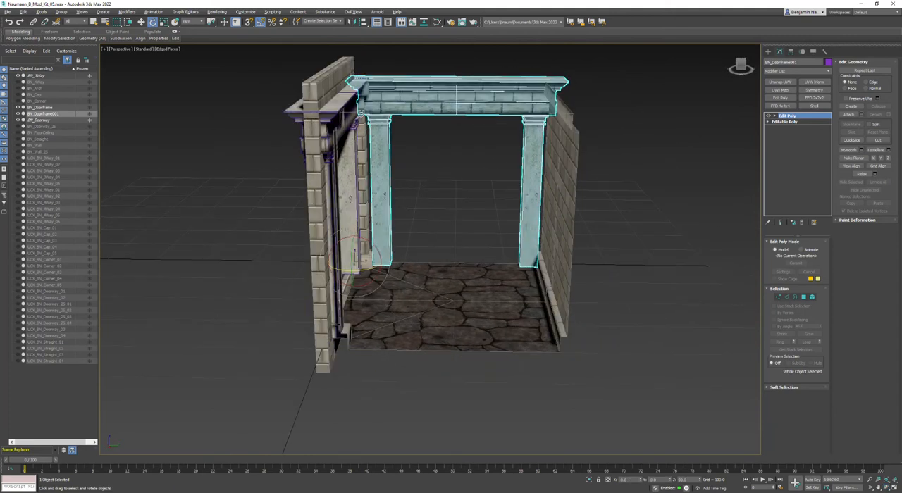
Select each column element of the instanced doorframe and move it slightly outward toward the neighbouring wall.
scroll(430, 250, up, 3)
click(811, 296)
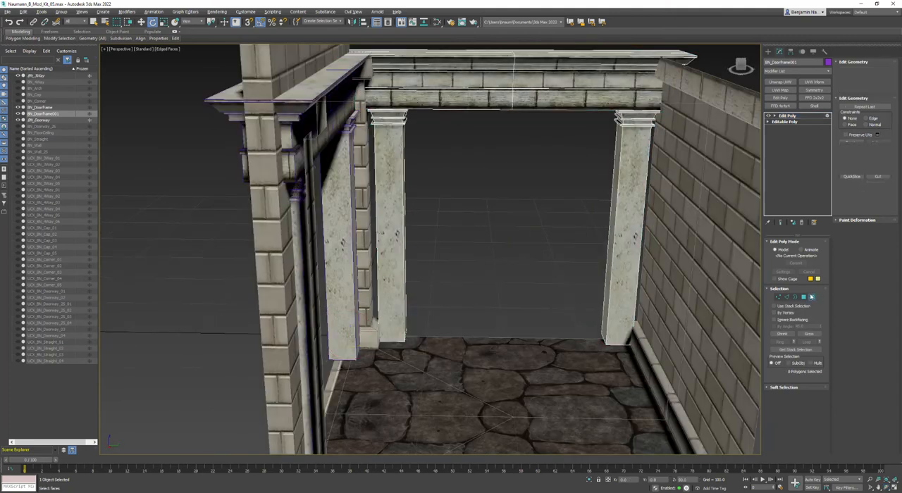
click(388, 248)
key(w)
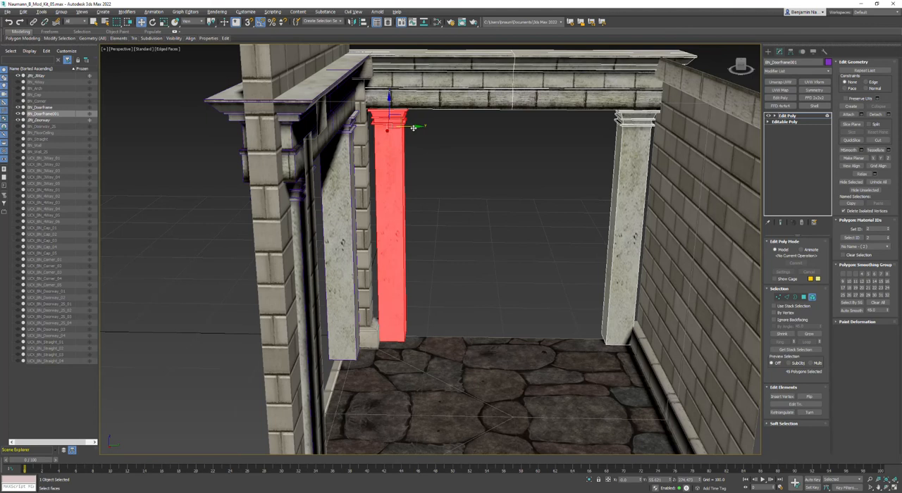
drag(413, 127, 405, 128)
alt+middle_drag(635, 178, 555, 209)
drag(548, 153, 556, 156)
click(395, 226)
mouse_move(394, 227)
alt+middle_down()
mouse_move(394, 272)
mouse_move(486, 264)
mouse_move(457, 263)
mouse_move(400, 234)
alt+middle_up()
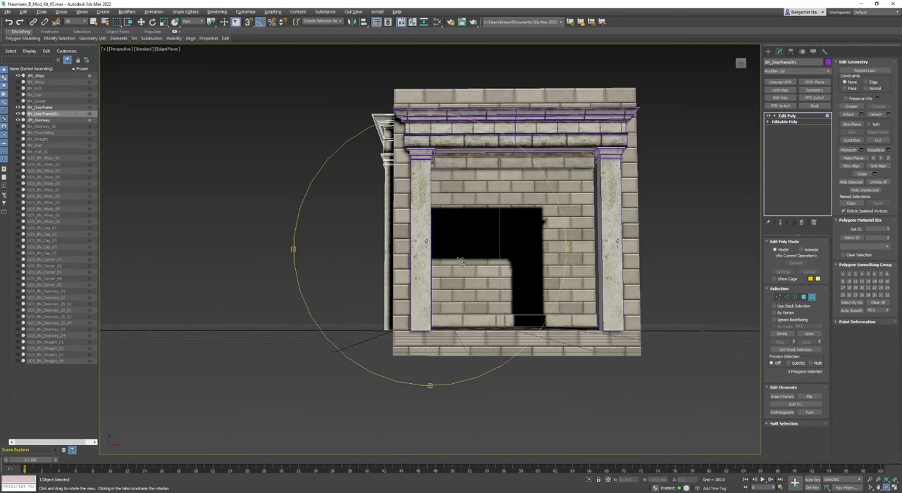
Return to object level and examine the spacing of both doorframes around the wall corner from several sides.
key(F3)
key(F3)
alt+middle_drag(429, 260, 444, 297)
right_click(444, 299)
click(433, 295)
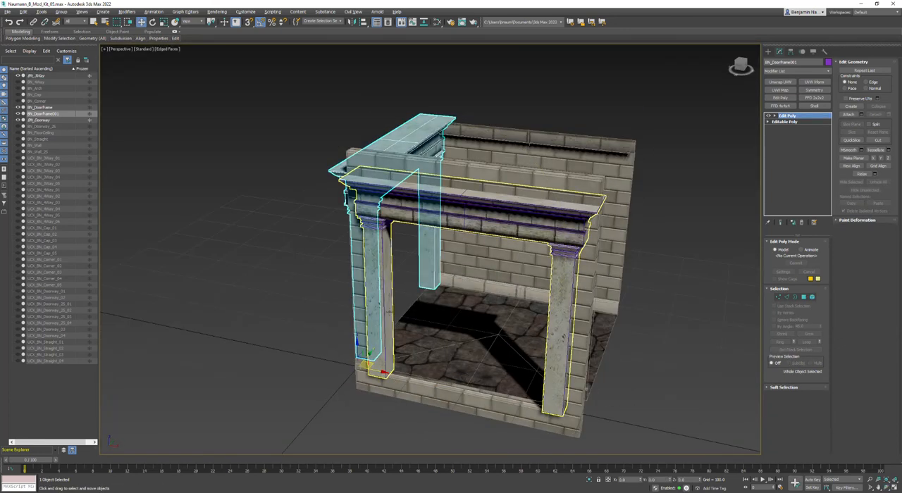
click(366, 358)
mouse_move(370, 353)
mouse_down()
mouse_move(377, 346)
mouse_move(370, 354)
mouse_up()
alt+middle_drag(369, 354, 561, 333)
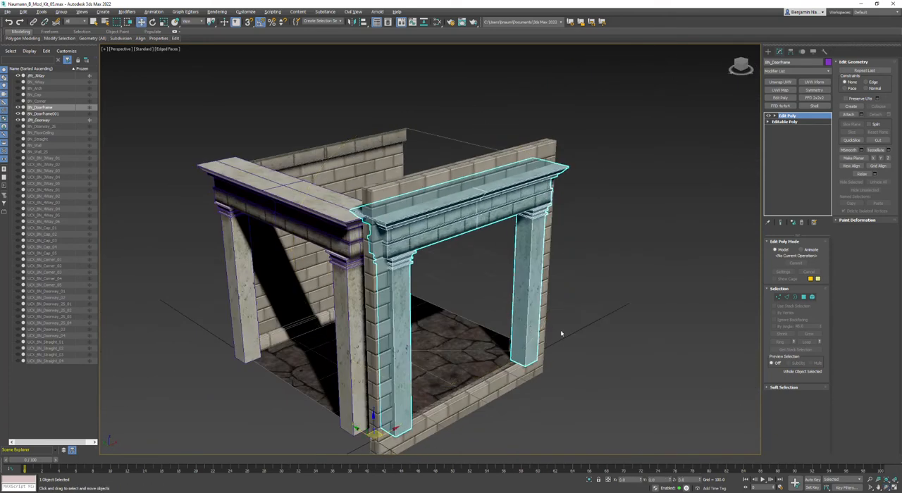
Delete the instanced doorframe BN_Doorframe001 and select the original doorframe.
click(310, 202)
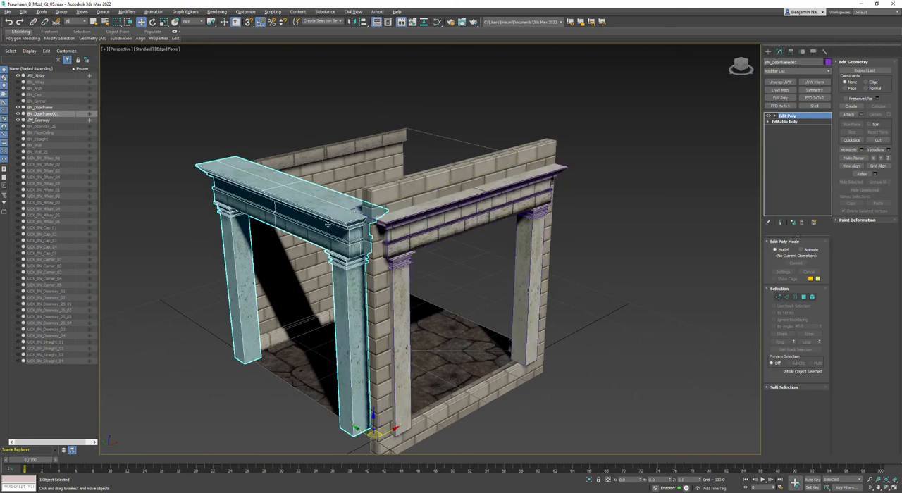
key(Delete)
click(486, 215)
Select the four top polygons of the entablature, detach them as a cloned object and return to object level.
click(803, 298)
click(490, 188)
ctrl+click(458, 198)
alt+middle_drag(392, 224, 466, 281)
ctrl+click(446, 174)
ctrl+click(445, 204)
alt+middle_drag(496, 320, 812, 223)
click(890, 114)
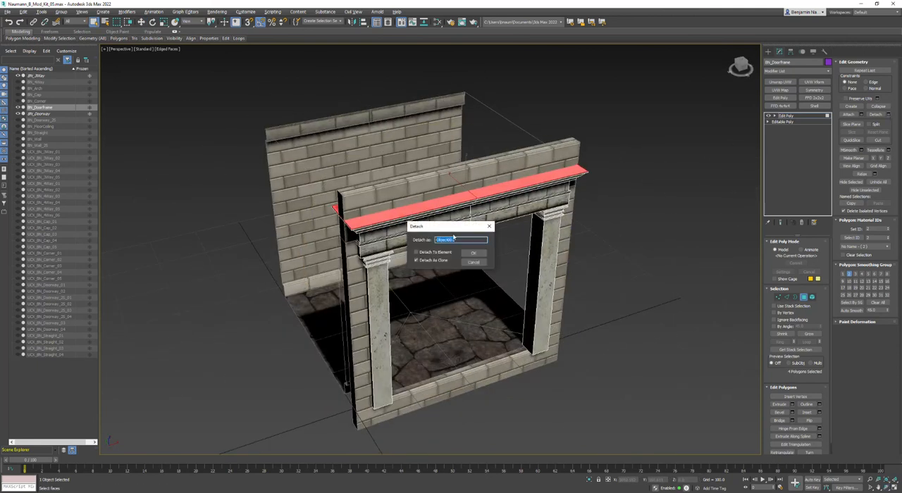
click(472, 253)
right_click(662, 229)
click(645, 225)
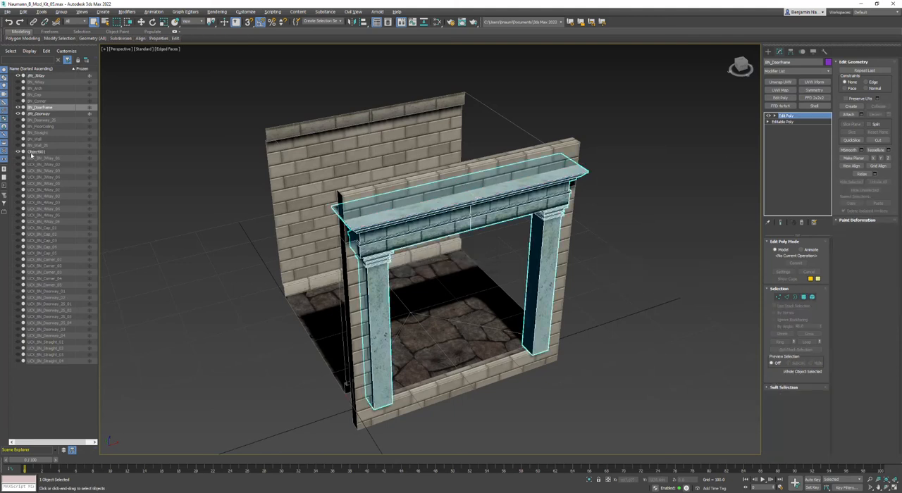
Select the element of the cloned top surface and lower it to Z 0 at the doorway's base.
click(33, 153)
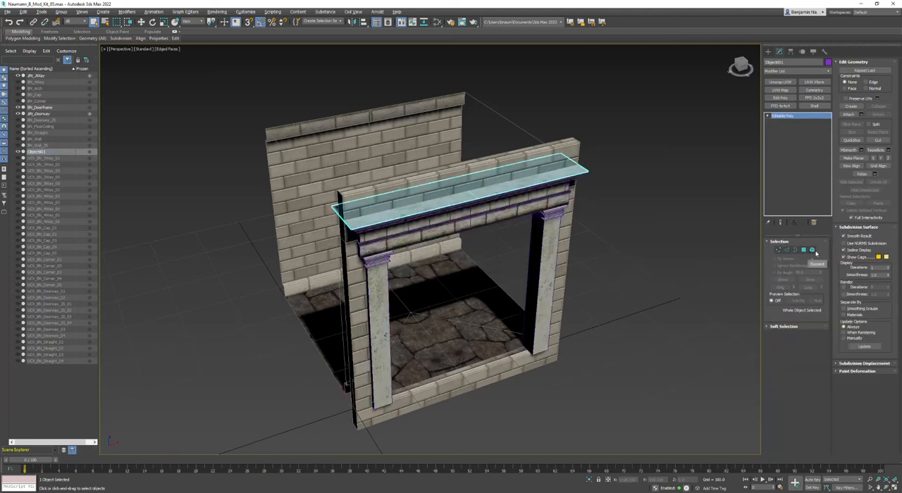
click(811, 251)
key(w)
drag(464, 191, 460, 342)
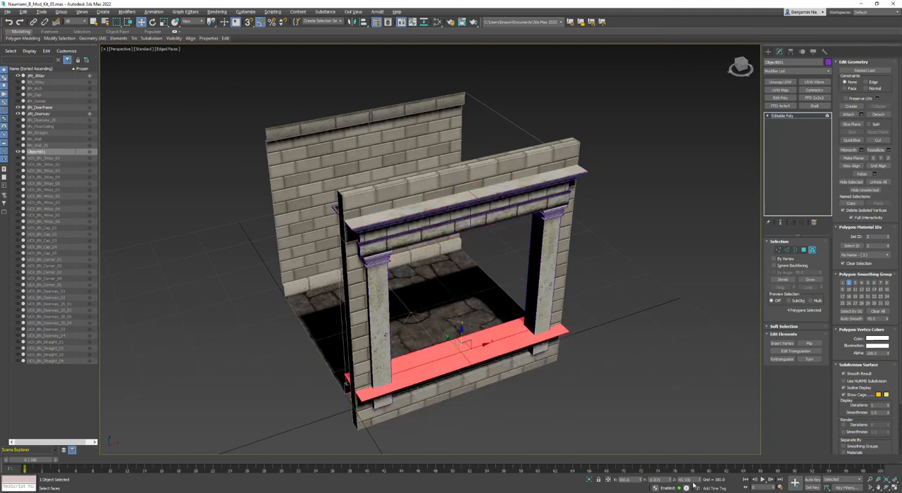
scroll(545, 291, up, 8)
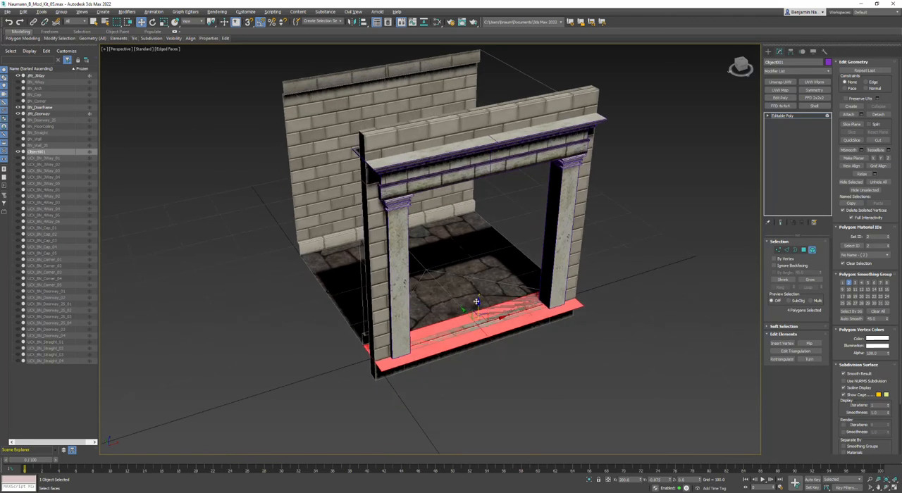
mouse_move(586, 317)
middle_down()
mouse_move(580, 313)
mouse_move(586, 323)
middle_up()
middle_drag(205, 84, 242, 112)
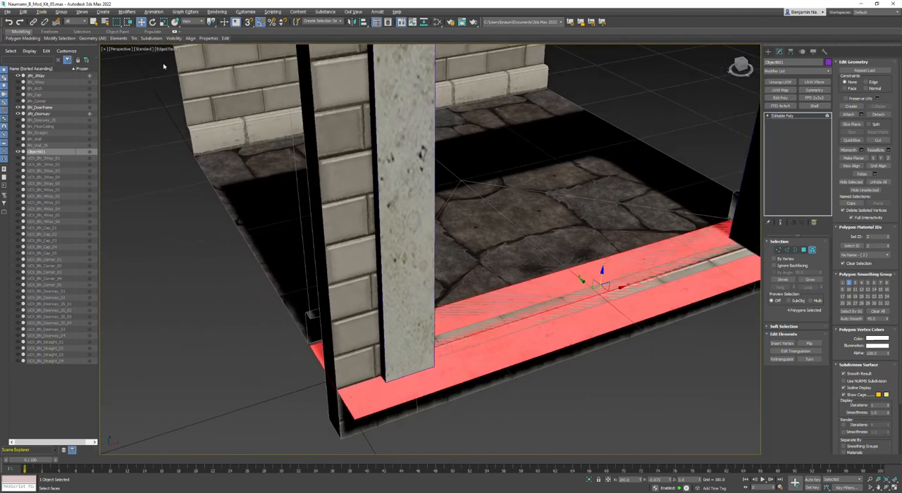
Display the perspective view with the wireframe override.
click(145, 49)
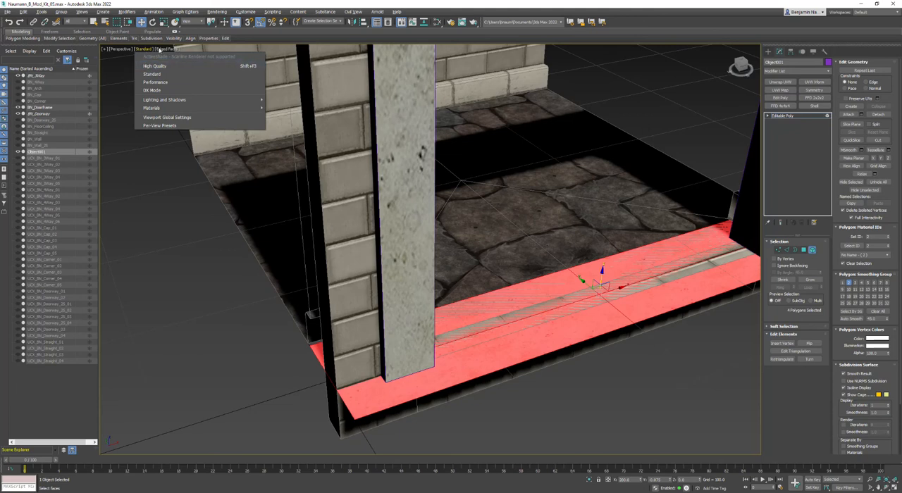
click(162, 49)
click(162, 50)
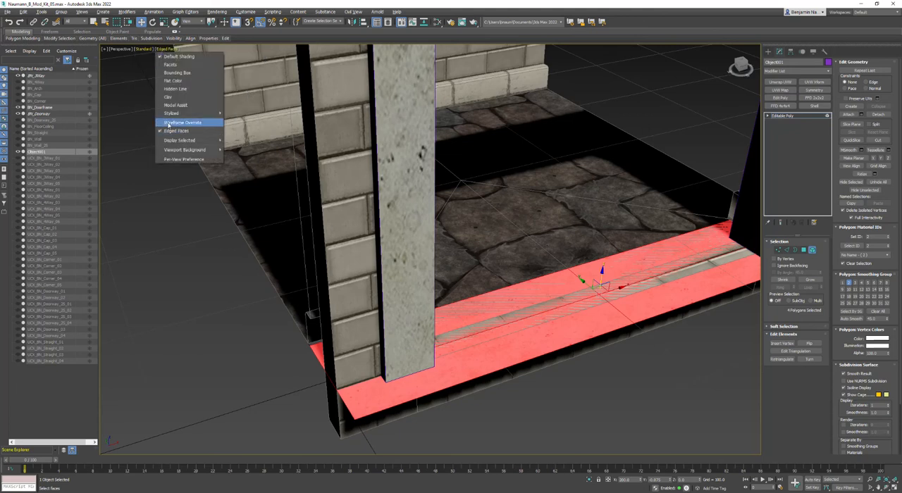
click(182, 123)
Select the threshold's crosswise edges and connect them with one segment to split the strips lengthwise.
click(680, 396)
click(786, 251)
click(342, 401)
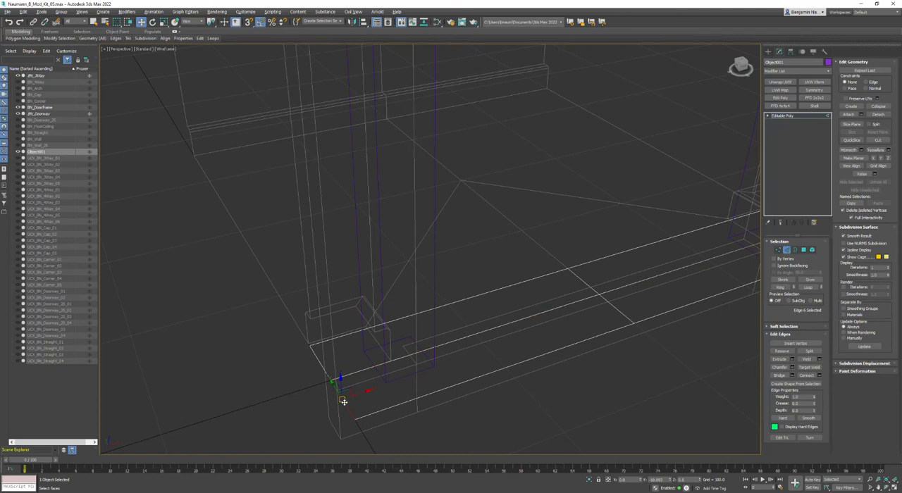
ctrl+click(324, 368)
click(780, 288)
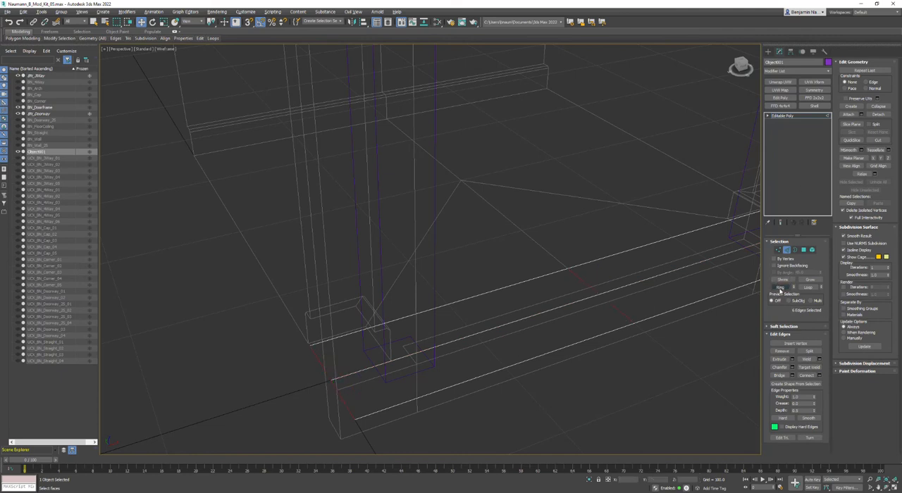
click(819, 375)
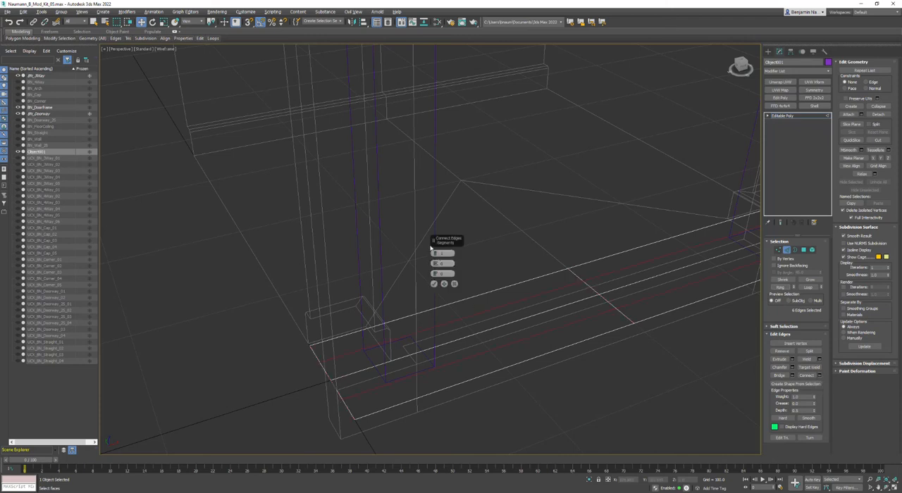
click(434, 284)
Select the four inner polygons of the threshold and raise them to Z 3.
click(804, 250)
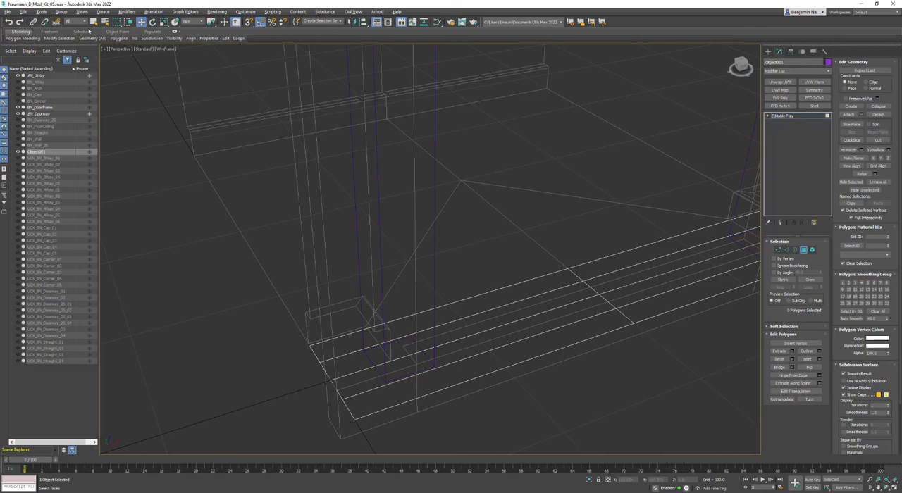
key(q)
click(569, 299)
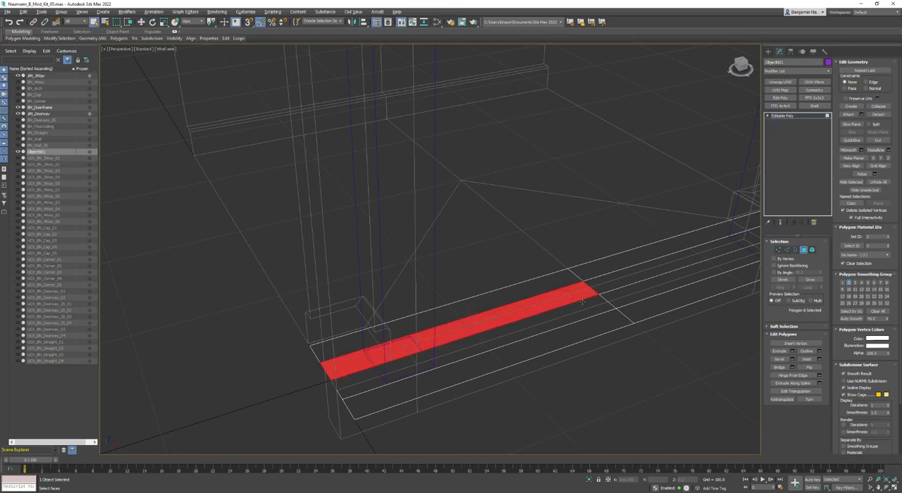
ctrl+click(576, 313)
ctrl+click(620, 280)
ctrl+click(631, 297)
middle_drag(630, 296, 417, 328)
middle_drag(331, 351, 515, 294)
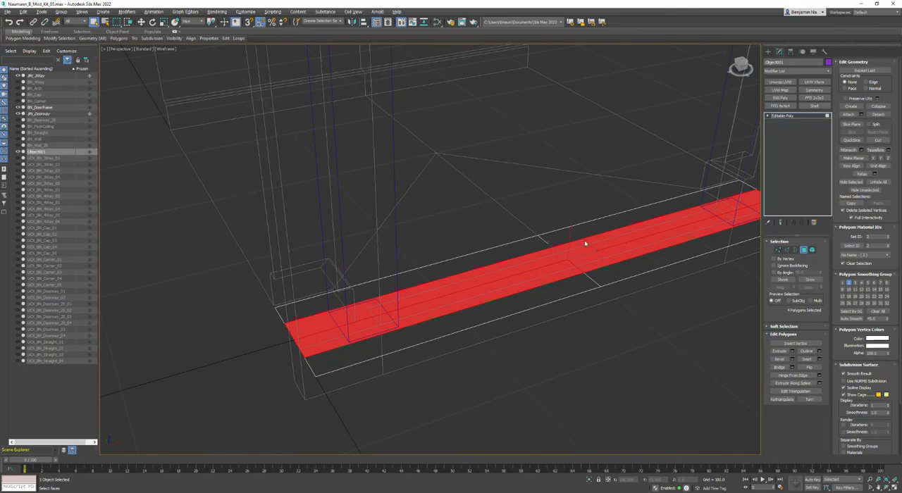
right_click(585, 241)
click(593, 248)
key(w)
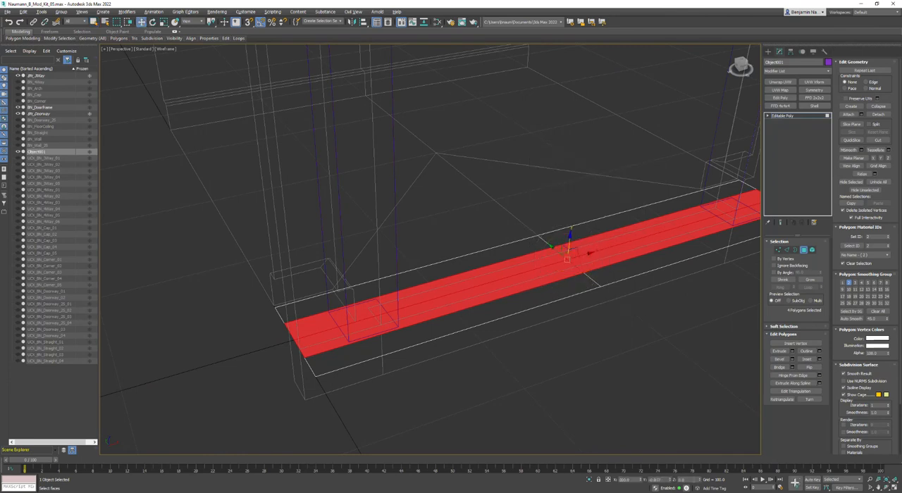
text(2)
key(Return)
middle_drag(594, 383, 583, 377)
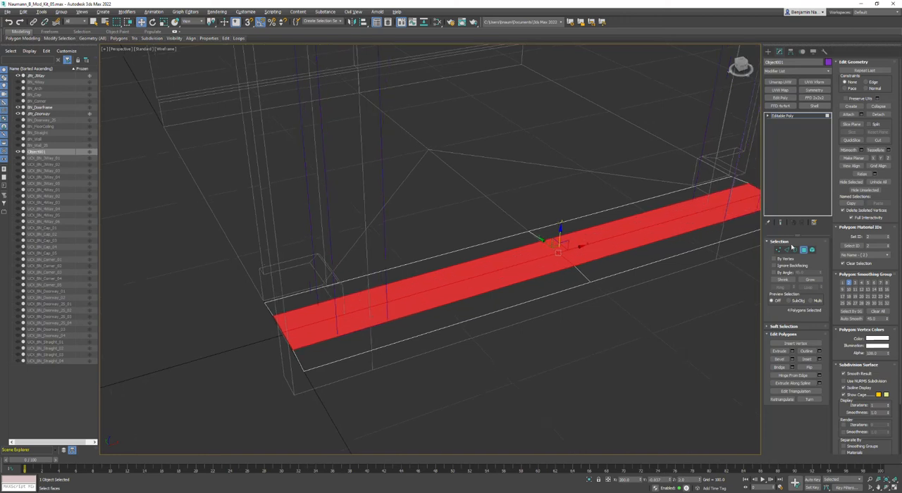
Restore the shaded view and scale the threshold element along Y so it narrows to the depth of the doorframe.
mouse_move(667, 234)
alt+middle_down()
mouse_move(588, 248)
mouse_move(478, 315)
mouse_move(563, 296)
alt+middle_up()
key(F3)
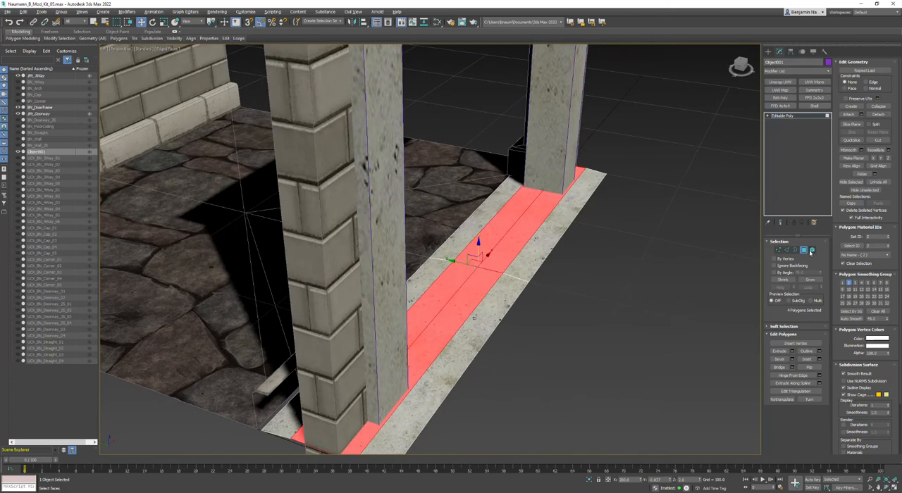
click(811, 251)
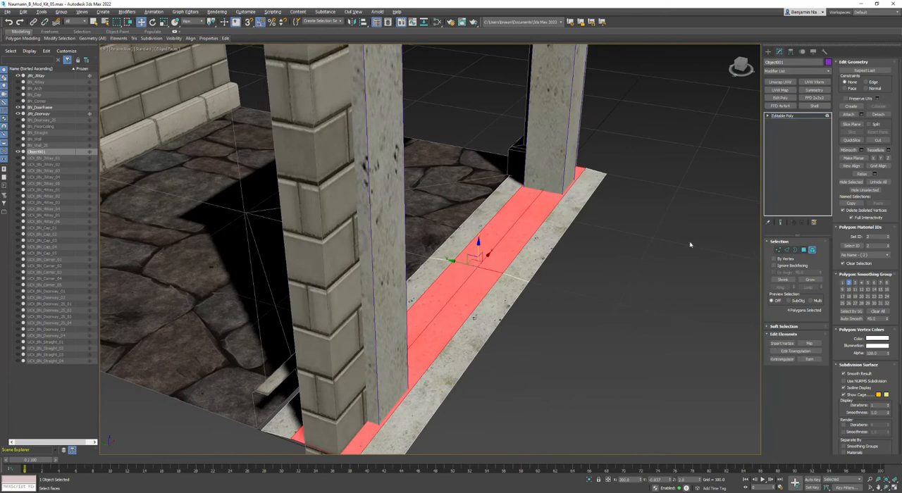
right_click(465, 259)
click(473, 276)
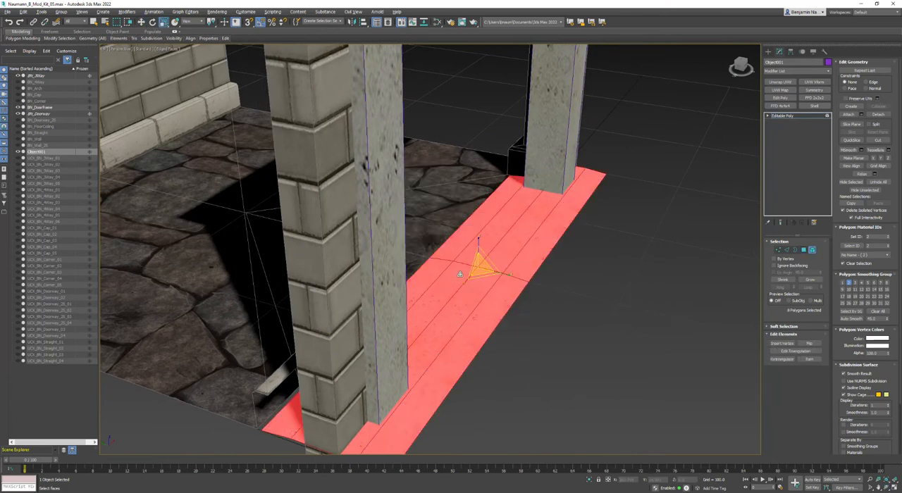
drag(499, 275, 469, 285)
click(541, 312)
scroll(542, 314, down, 4)
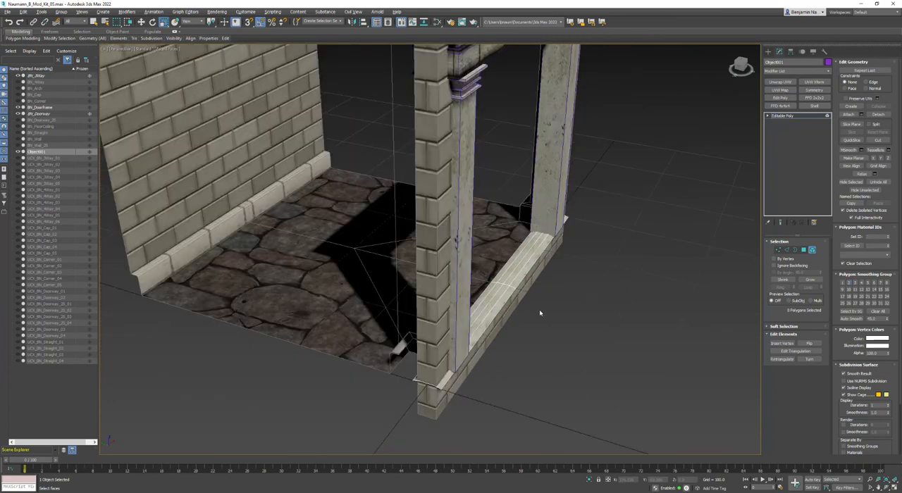
Scale the threshold element along X so its ends stay within the outer sides of the columns.
click(520, 272)
alt+middle_drag(520, 273, 507, 278)
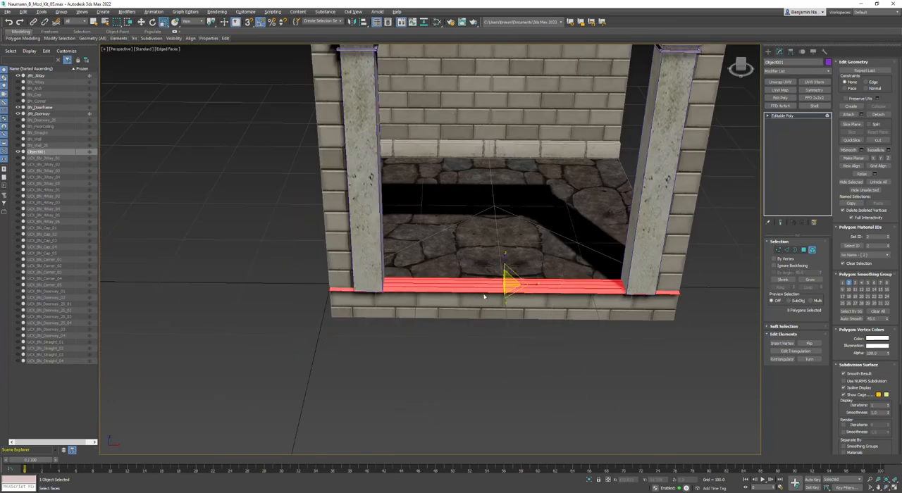
drag(534, 282, 533, 284)
click(528, 296)
scroll(529, 296, up, 4)
scroll(528, 296, down, 5)
alt+middle_drag(528, 296, 575, 285)
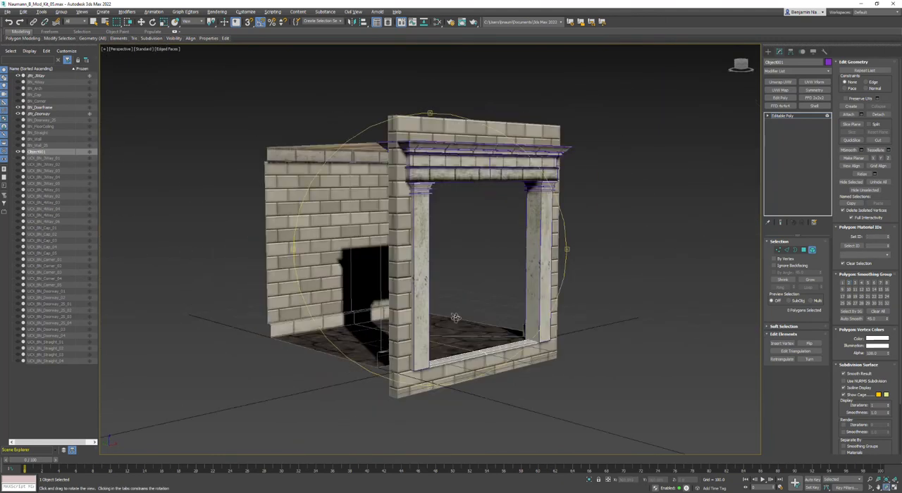
Return to object level and attach the threshold to BN_Doorframe.
right_click(579, 283)
click(568, 275)
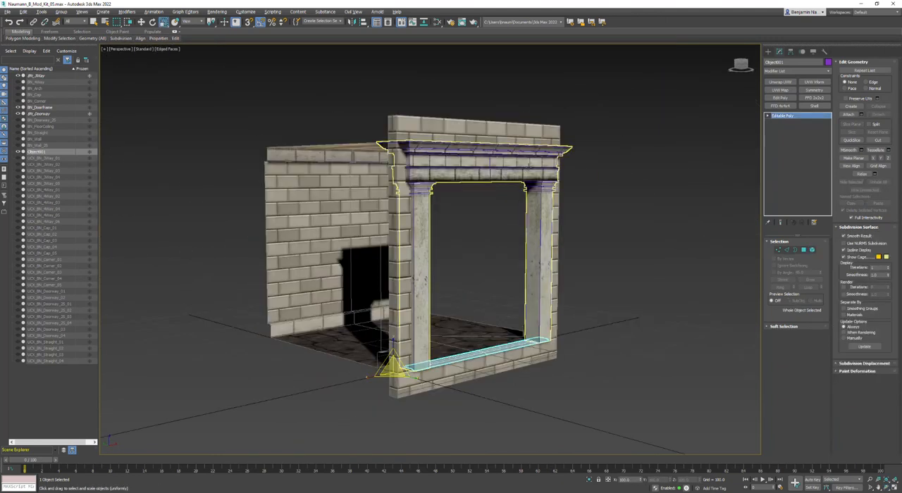
click(528, 168)
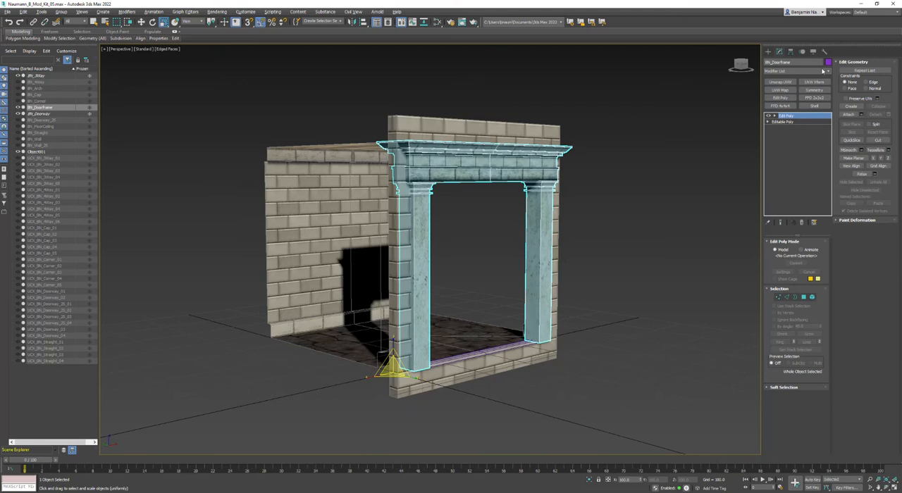
click(849, 114)
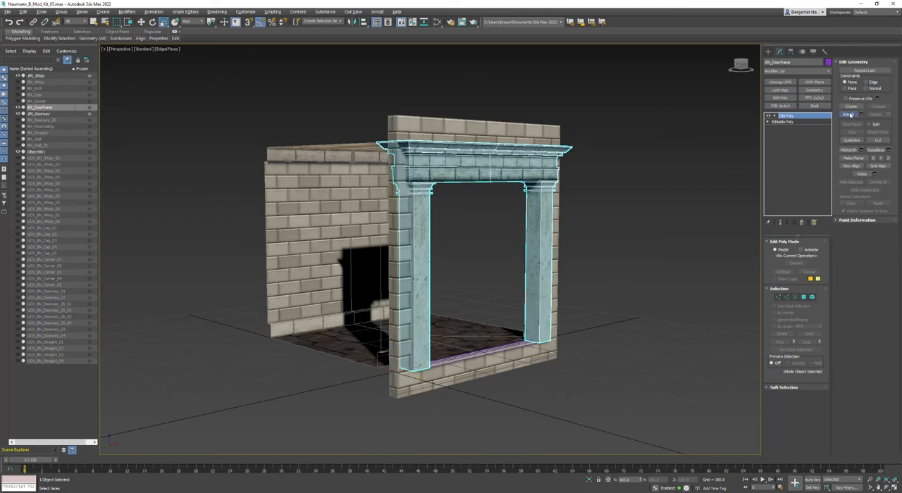
click(485, 351)
Select all the doorframe's elements to examine their material IDs and smoothing groups, and return to object level.
alt+middle_drag(485, 351, 423, 357)
alt+middle_drag(471, 394, 568, 366)
key(5)
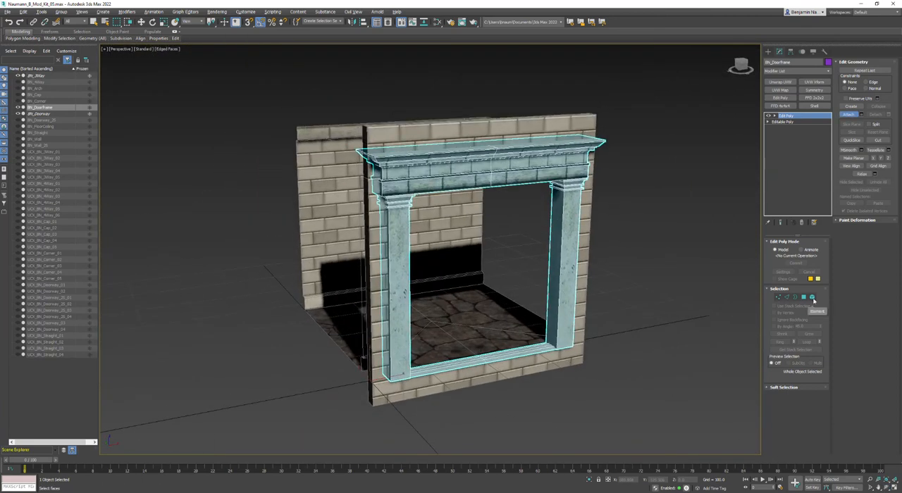
click(597, 146)
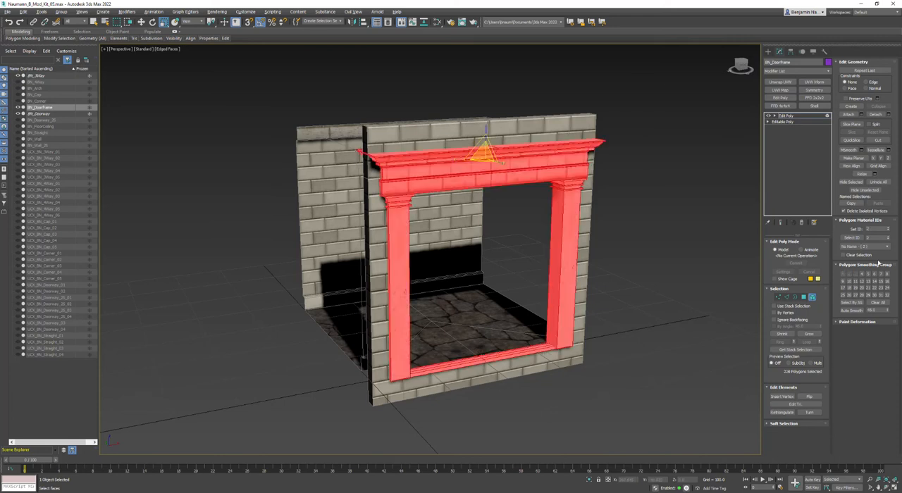
click(618, 348)
right_click(618, 348)
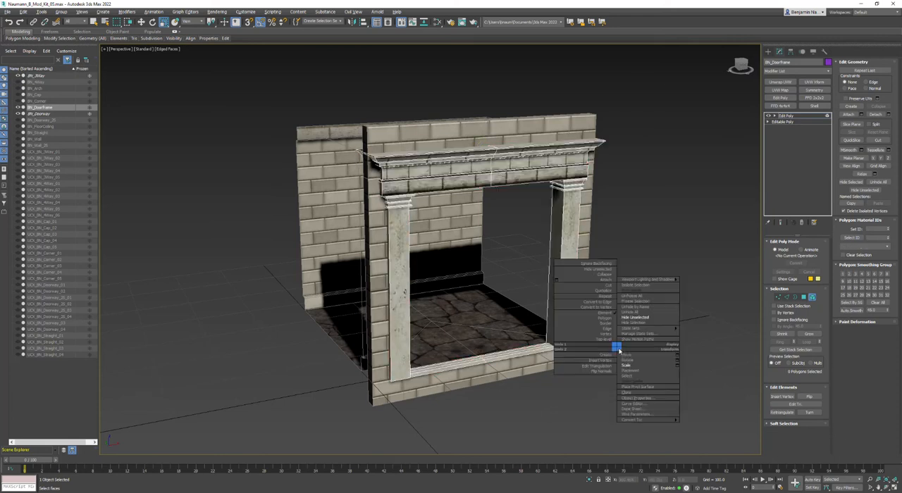
click(602, 339)
Hide everything except the doorframe and frame the entablature and column capitals from the side.
right_click(610, 340)
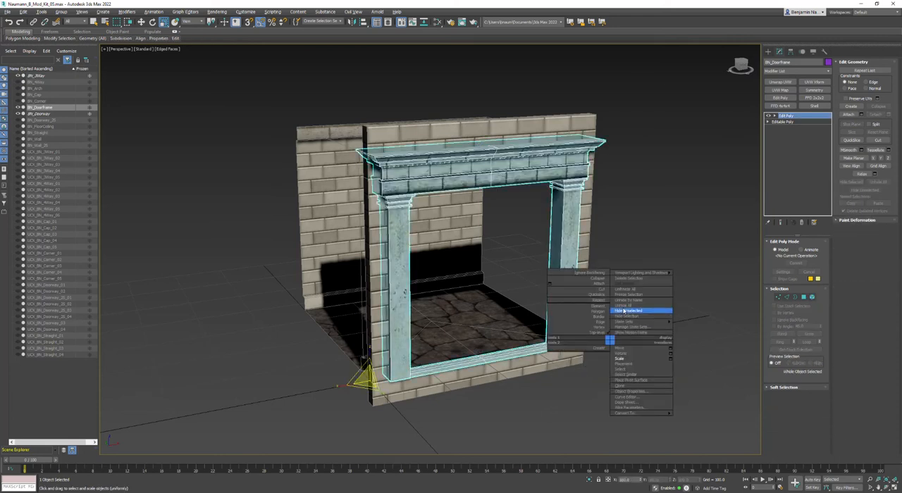
click(623, 311)
alt+middle_drag(447, 306, 503, 262)
alt+middle_drag(542, 300, 486, 259)
scroll(411, 125, up, 4)
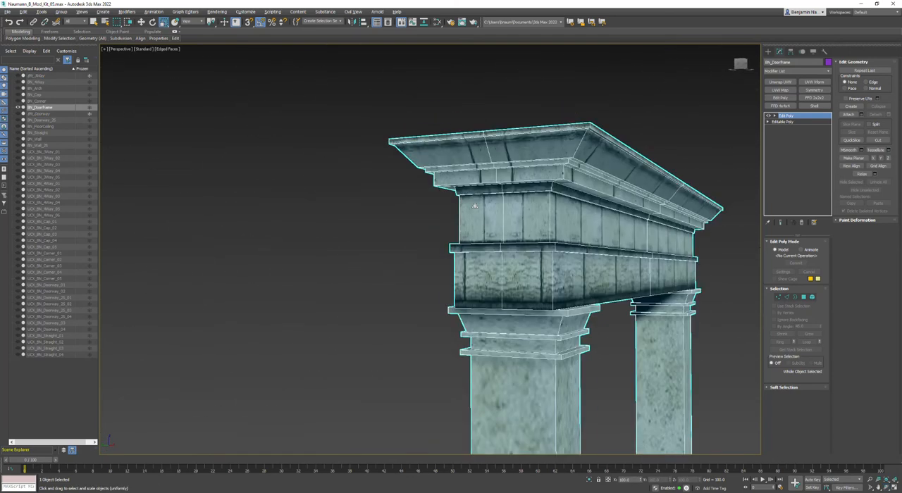
Add an Unwrap UVW modifier to the doorframe and open its UV editor.
click(778, 82)
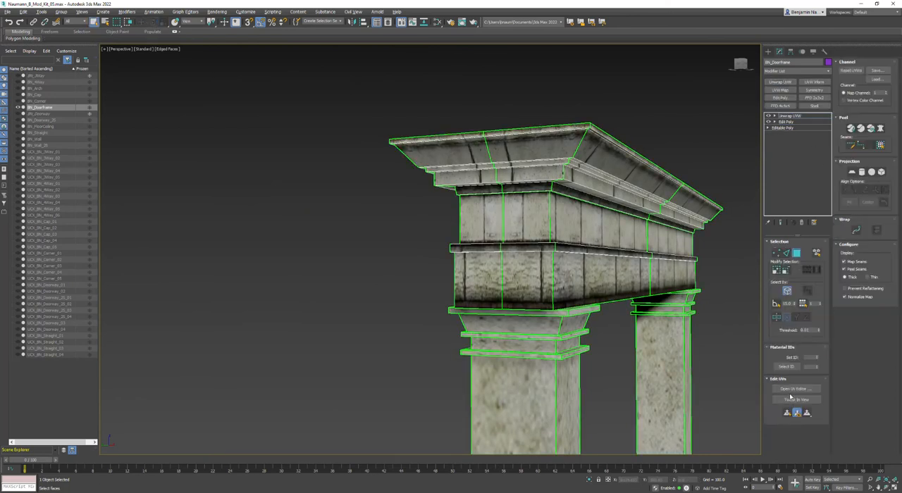
click(794, 389)
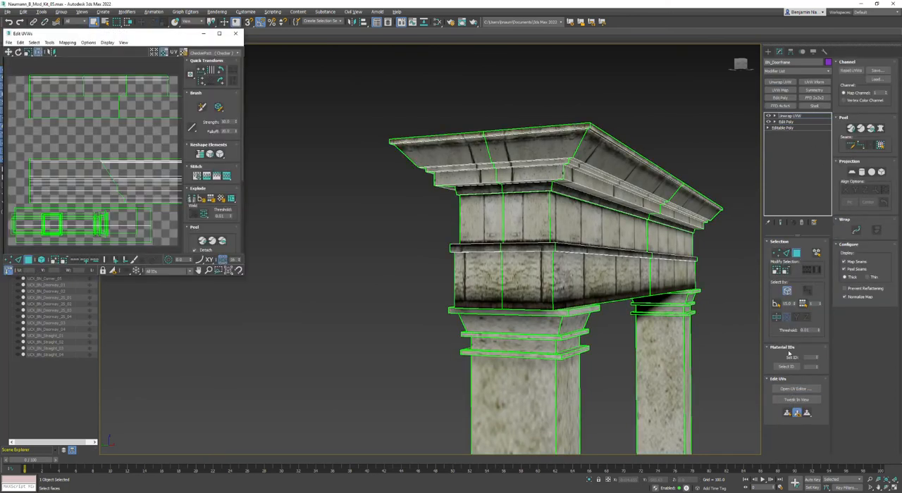
scroll(127, 172, down, 6)
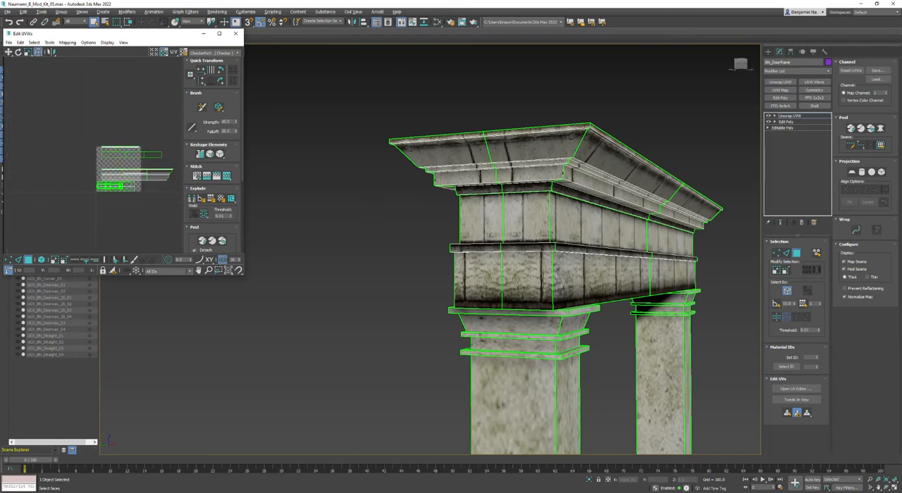
Select individual faces on the side of the entablature to locate their areas in the UV layout.
click(534, 149)
click(526, 173)
click(519, 209)
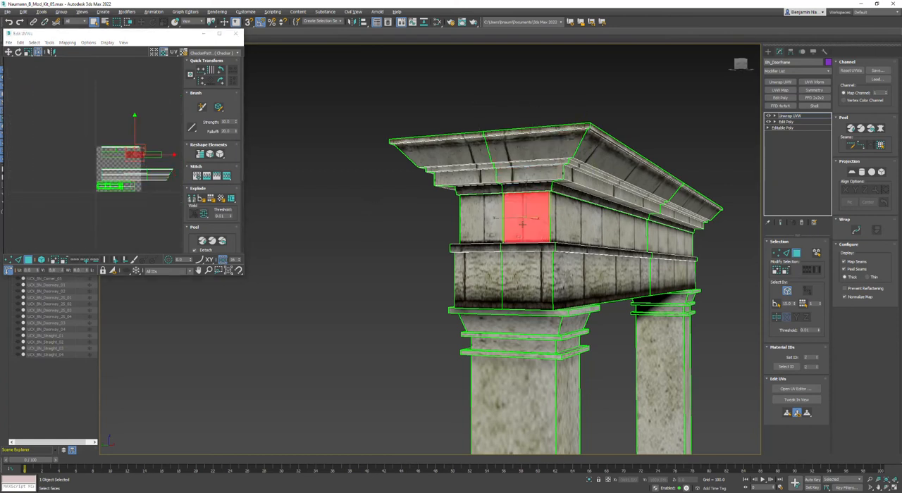
click(513, 265)
scroll(110, 131, up, 5)
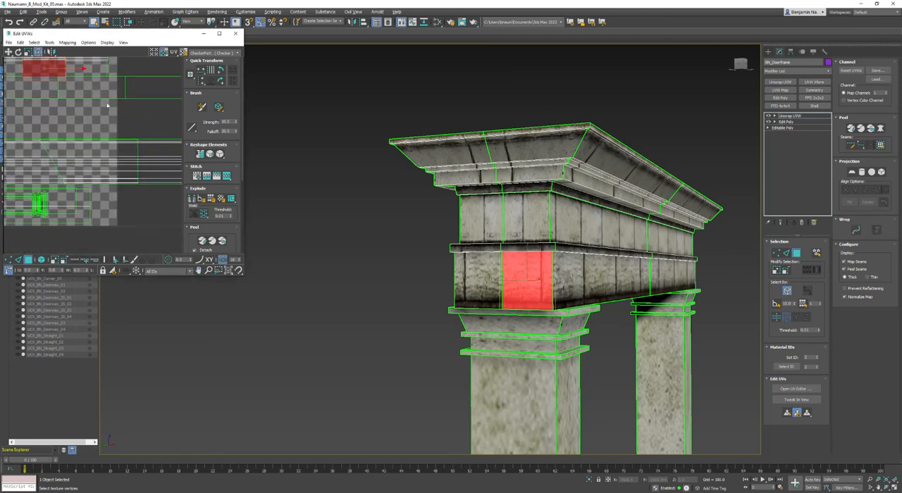
Select the faces on the side of the entablature across cornice, frieze and architrave, excluding the long front faces.
mouse_move(114, 139)
mouse_down()
mouse_move(114, 213)
mouse_move(119, 204)
mouse_up()
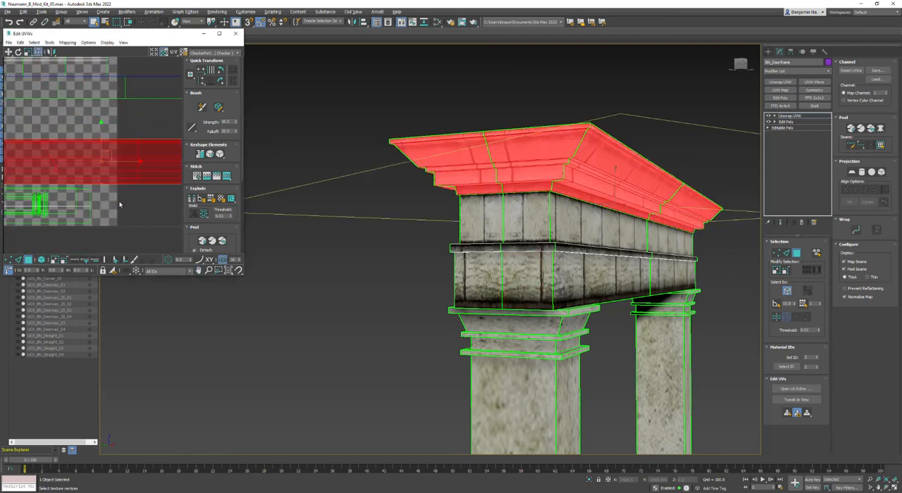
alt+drag(169, 131, 154, 195)
middle_drag(103, 101, 101, 185)
ctrl+click(87, 170)
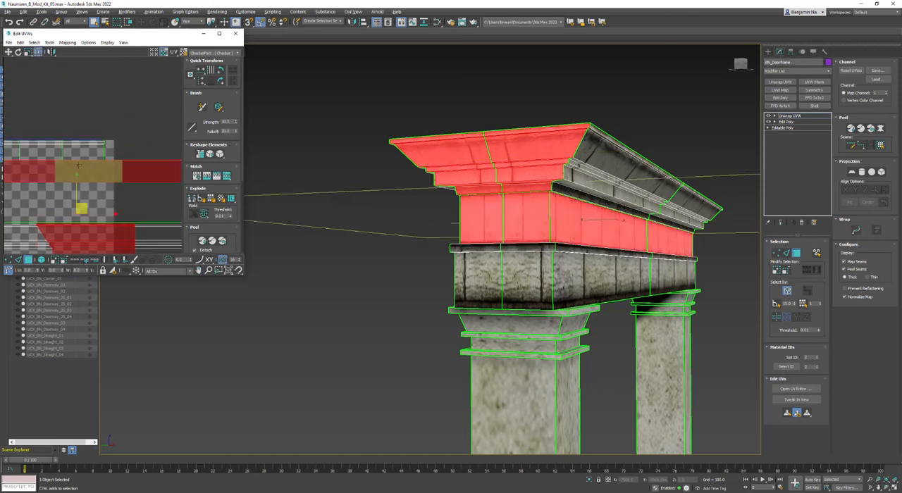
ctrl+click(45, 155)
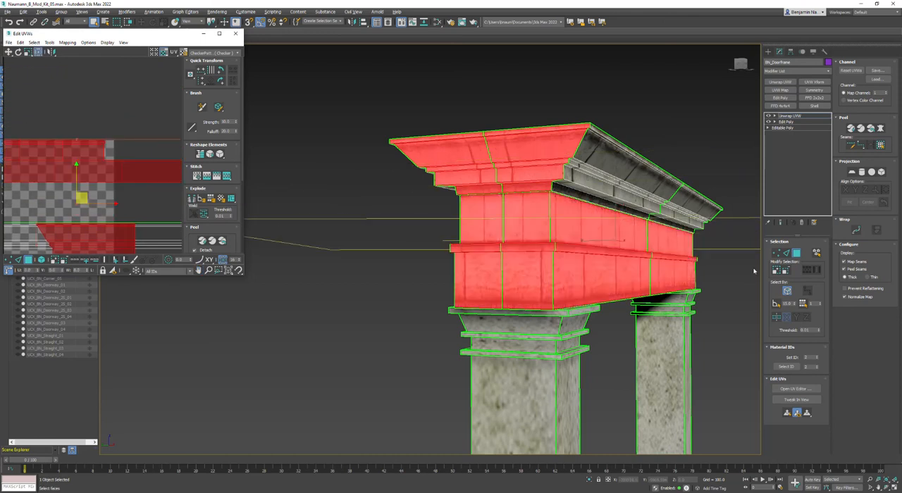
scroll(598, 240, down, 2)
alt+drag(148, 115, 148, 204)
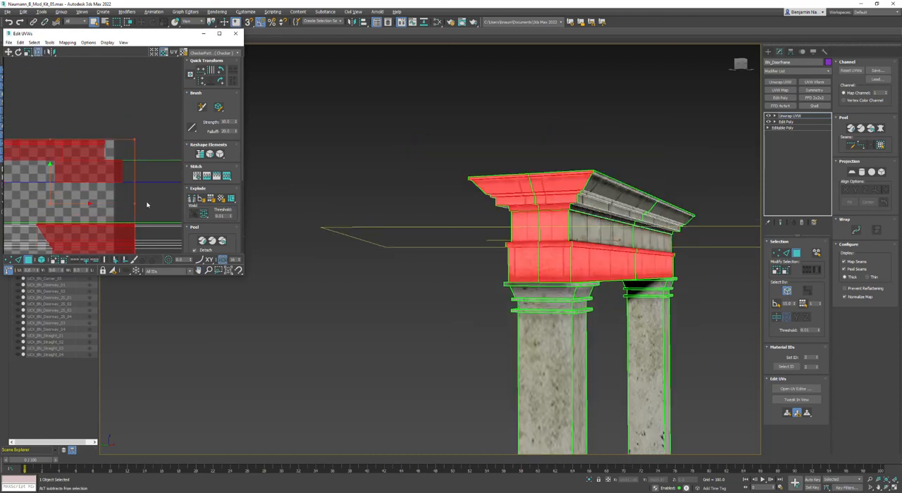
scroll(20, 166, down, 2)
middle_drag(16, 162, 99, 144)
alt+drag(98, 122, 58, 197)
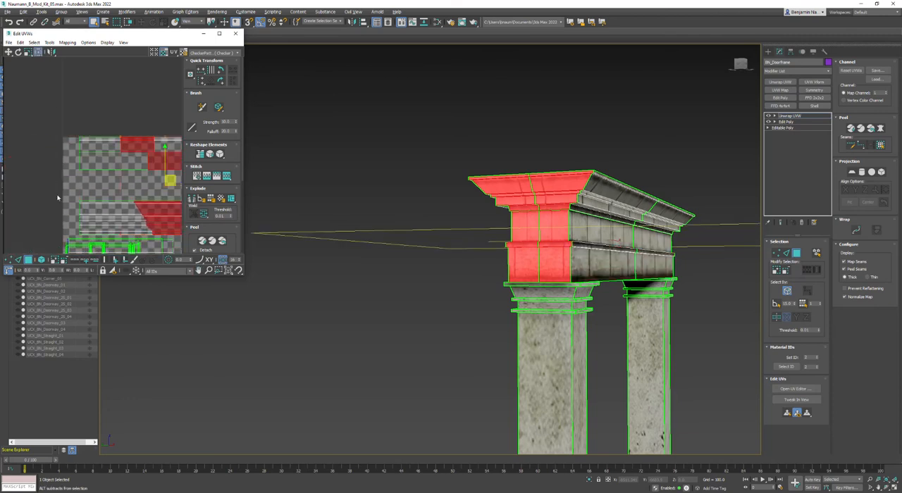
Enlarge the UV editor window and break the selected entablature side faces into separate UV shells.
alt+middle_drag(451, 281, 494, 277)
scroll(446, 175, up, 4)
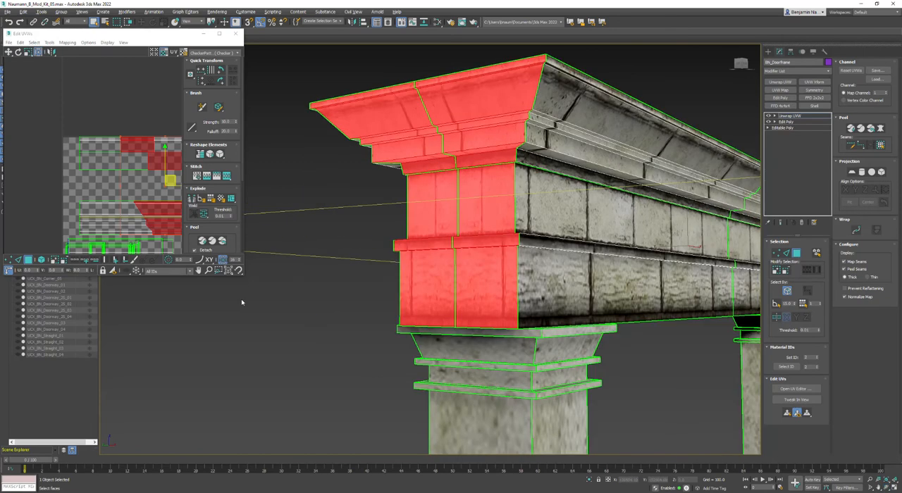
drag(243, 276, 396, 415)
click(343, 199)
scroll(224, 253, up, 2)
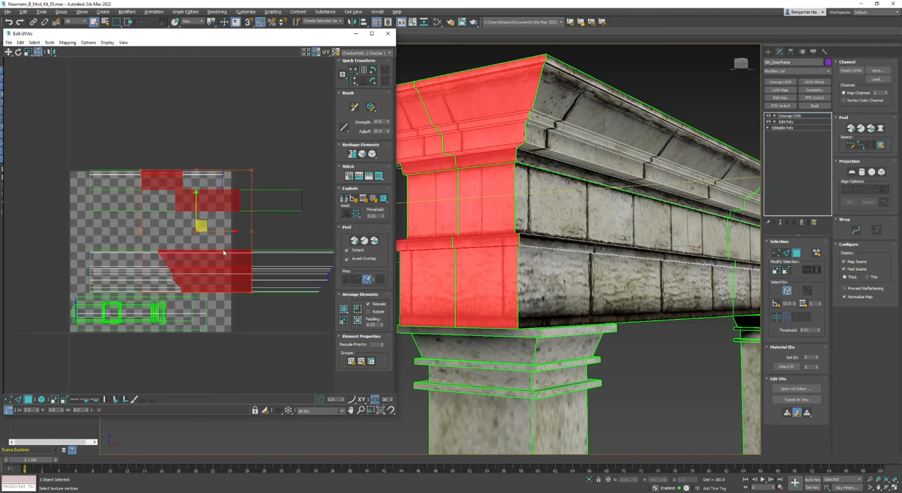
Move the detached side shells horizontally off the texture tile into the empty UV space to its left, and clear the selection.
drag(29, 52, 30, 64)
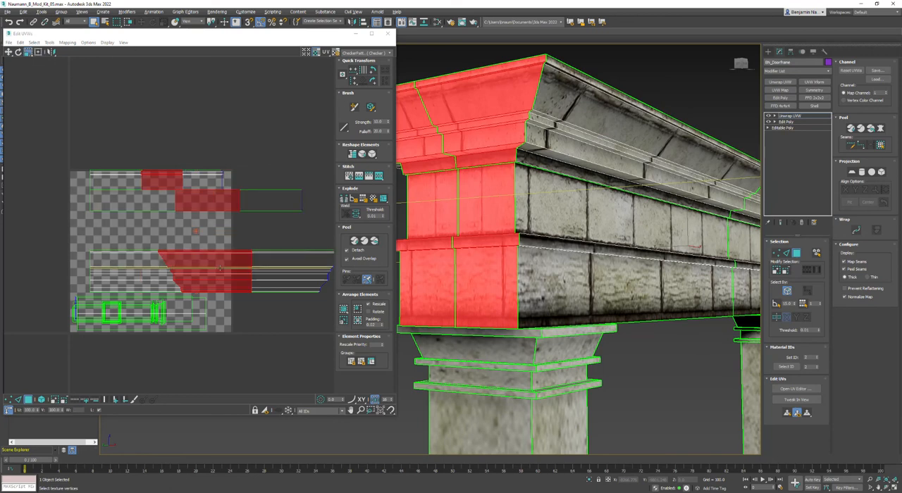
middle_drag(181, 371, 246, 349)
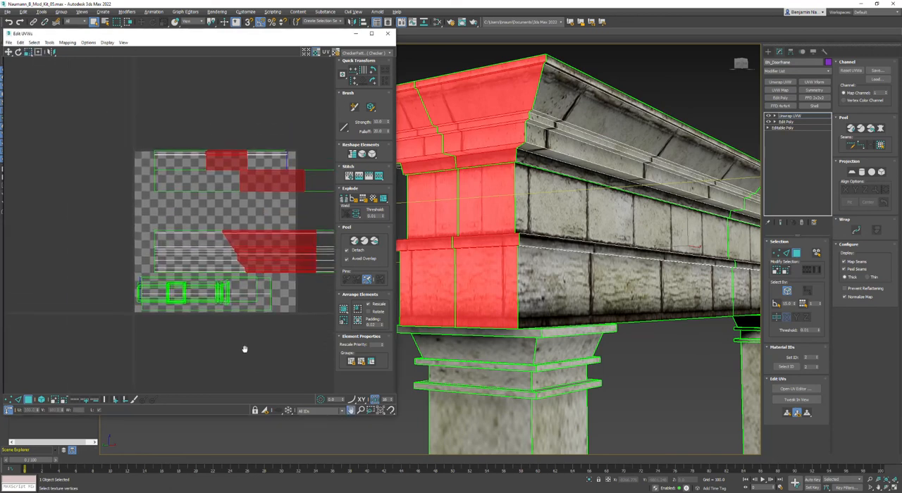
click(9, 410)
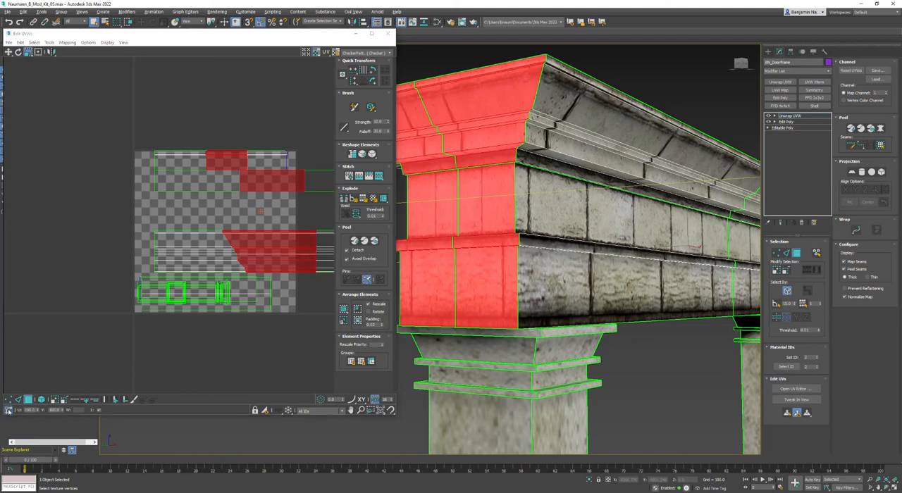
click(8, 54)
drag(260, 211, 98, 210)
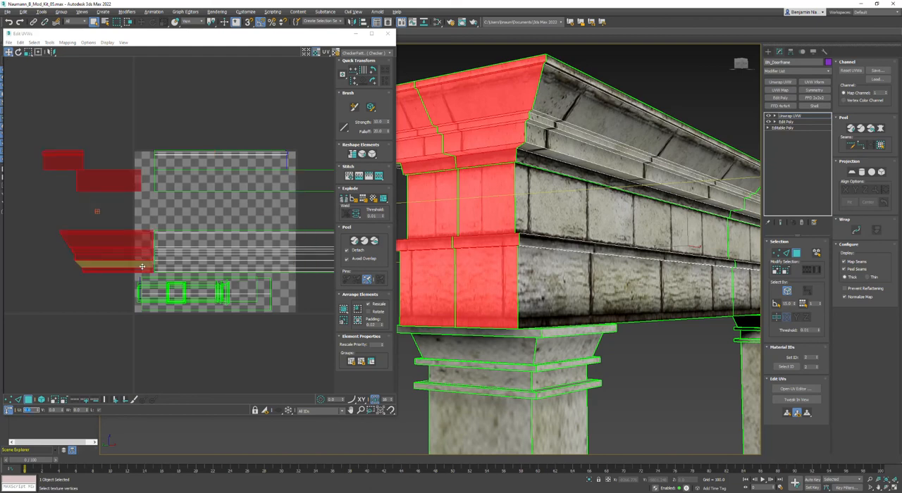
middle_drag(170, 214, 227, 236)
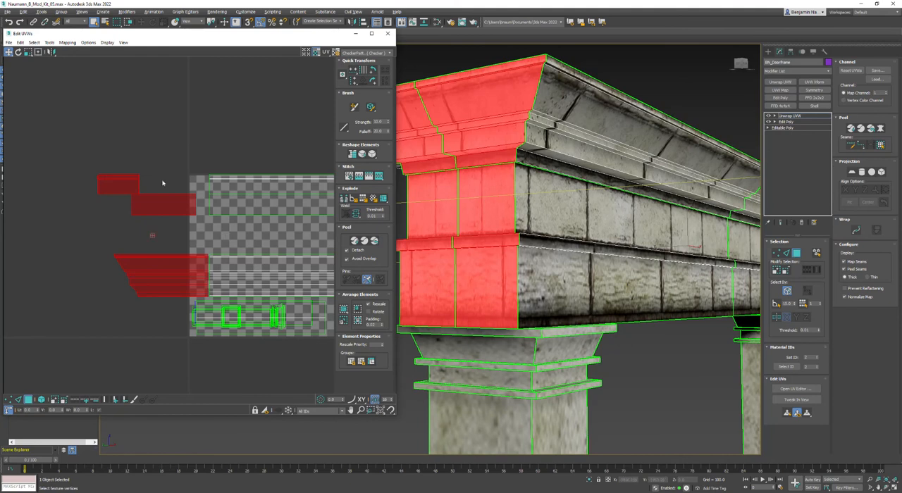
click(62, 326)
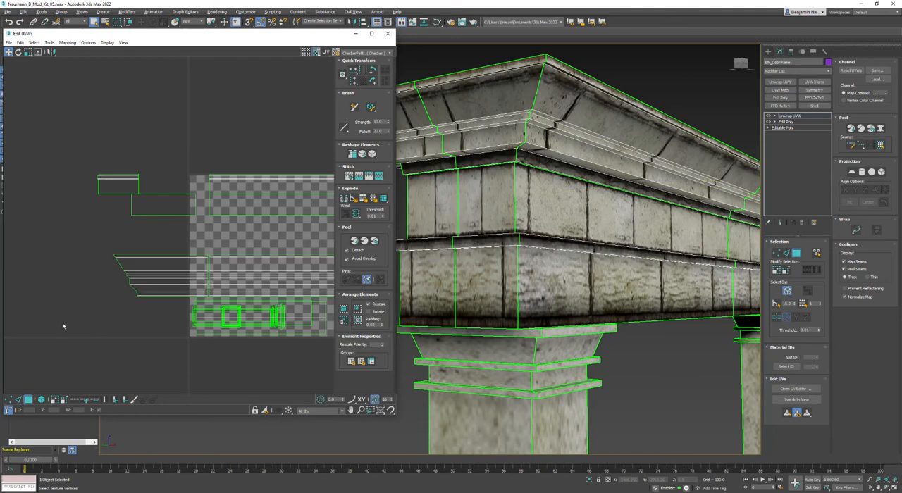
Narrow the detached side shells by selecting their outer-end vertices and shifting them horizontally toward the texture tile.
key(1)
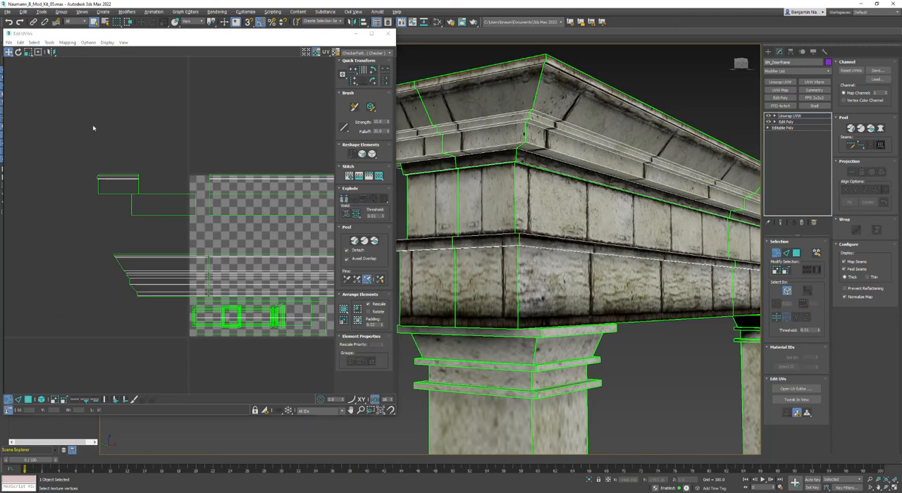
drag(42, 123, 105, 228)
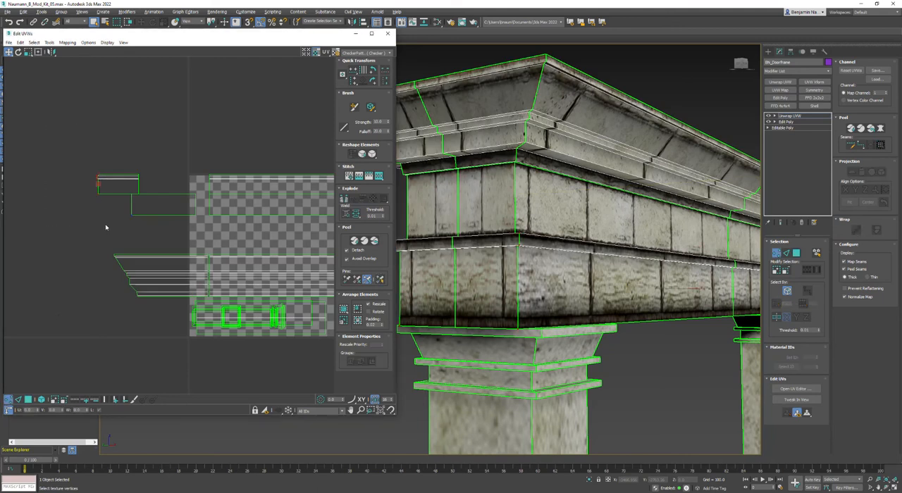
scroll(138, 167, up, 4)
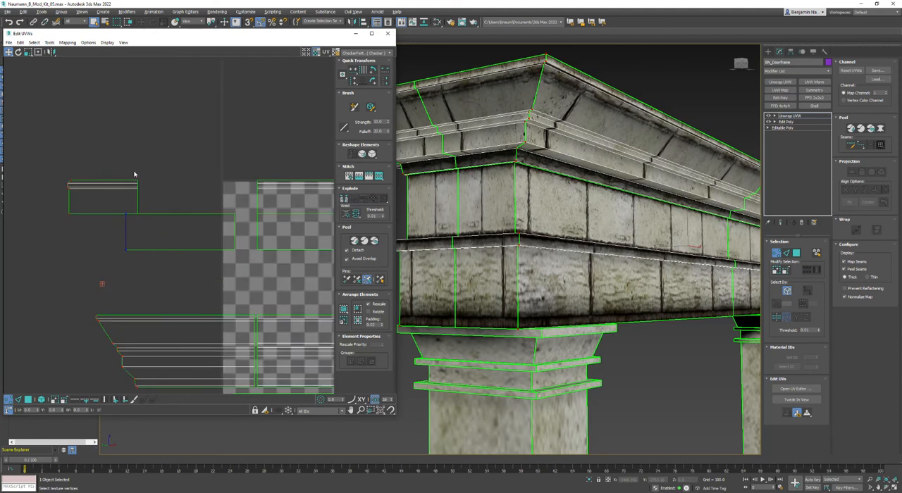
drag(9, 53, 11, 63)
drag(50, 226, 107, 246)
middle_drag(264, 305, 251, 197)
scroll(252, 199, down, 1)
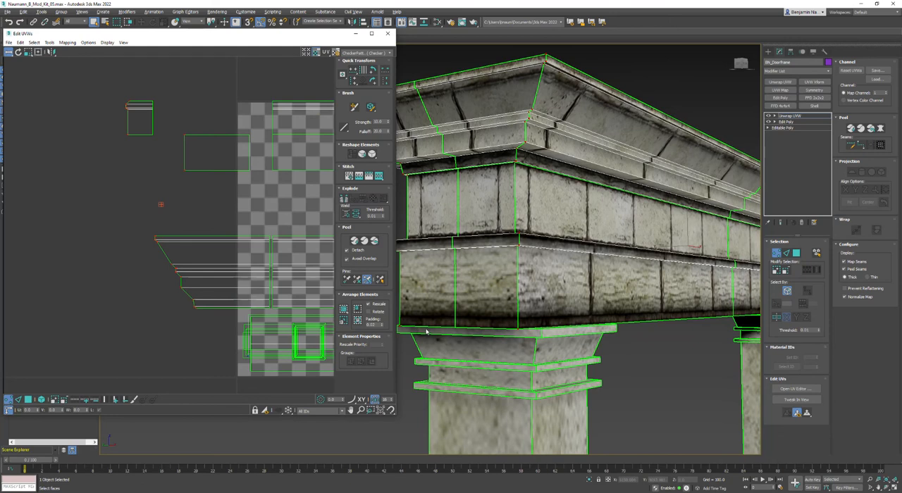
middle_drag(472, 238, 515, 244)
scroll(181, 251, down, 2)
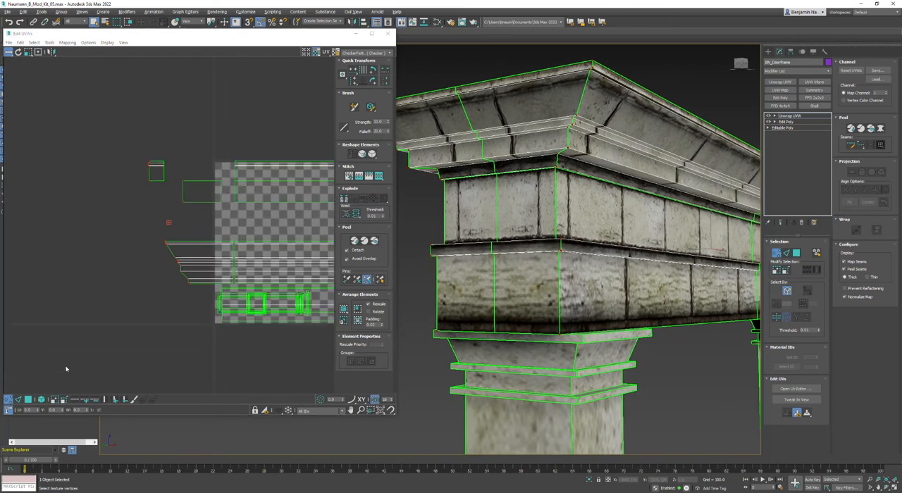
Select the narrowed side shells as faces, move them horizontally farther from the texture tile, and deselect them.
click(30, 402)
drag(117, 95, 203, 314)
drag(212, 195, 60, 196)
click(117, 211)
scroll(117, 211, down, 2)
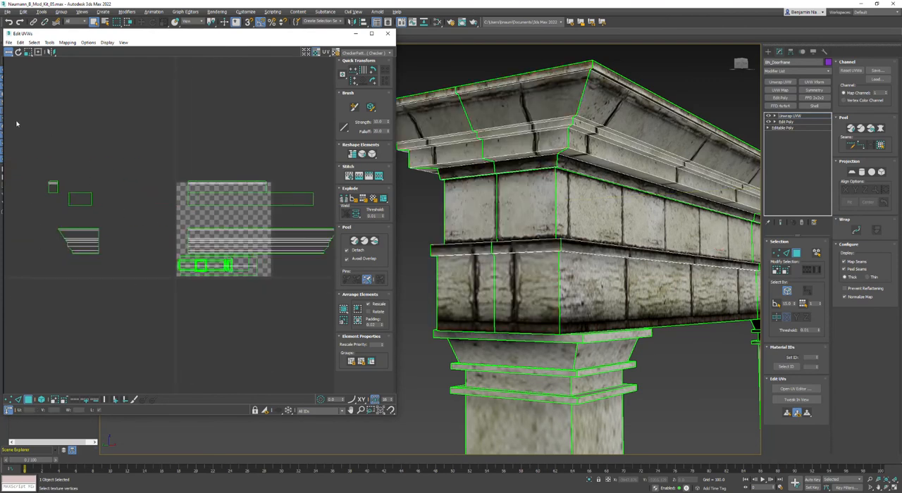
Select the inverted polygons and remove those on the texture tile, keeping only the detached side shells' faces selected.
click(34, 42)
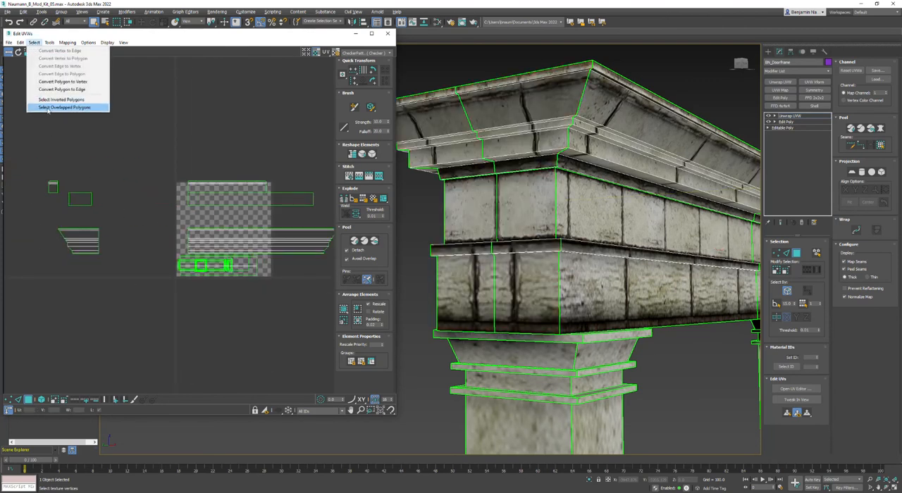
click(60, 100)
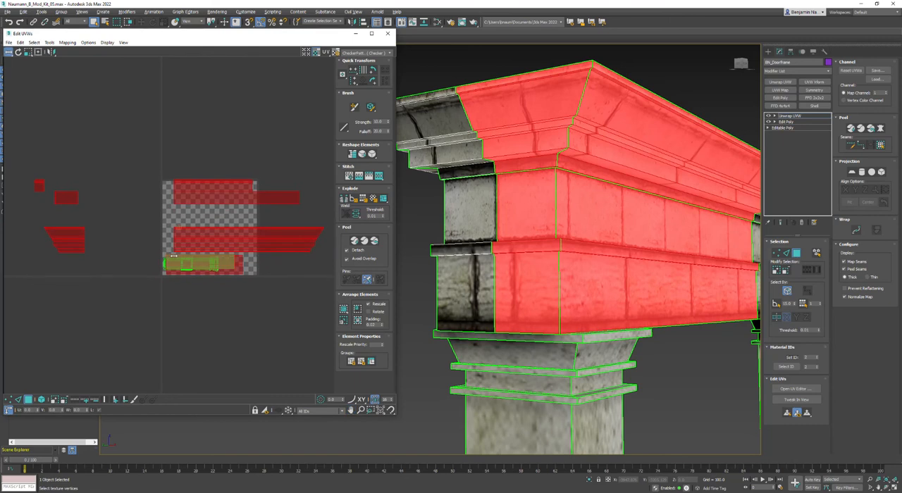
right_click(172, 254)
click(278, 39)
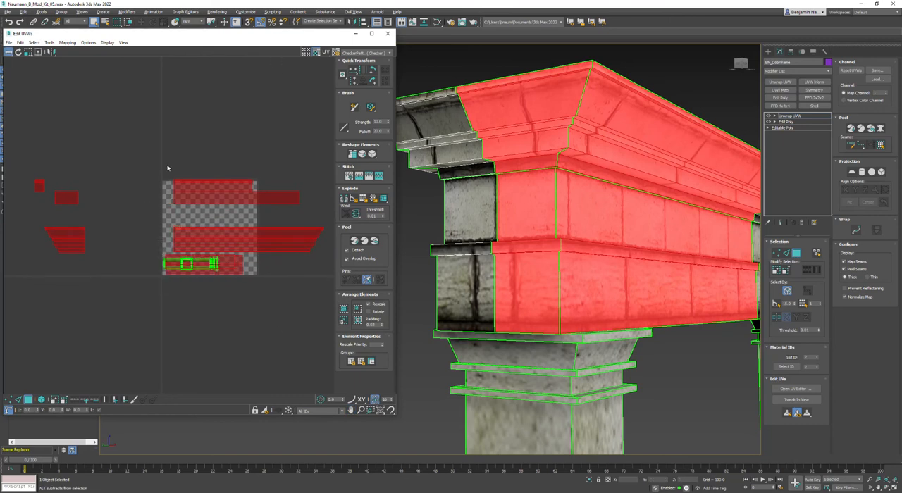
alt+drag(151, 150, 310, 299)
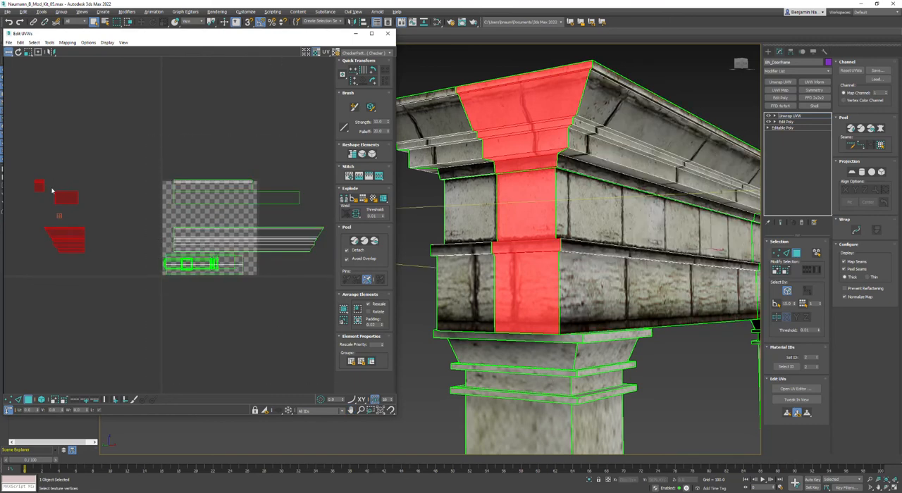
Break off the inverted side faces, mirror them horizontally, and place them beside the remaining half shells.
click(51, 52)
click(53, 54)
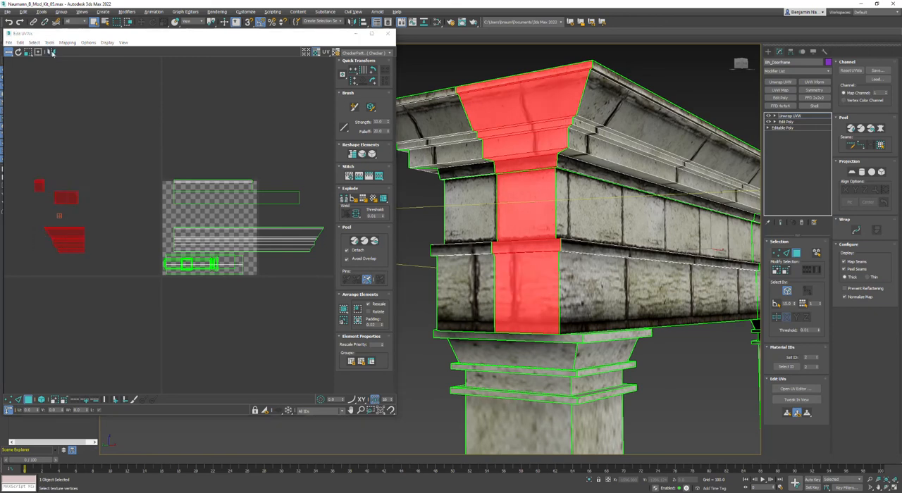
click(343, 199)
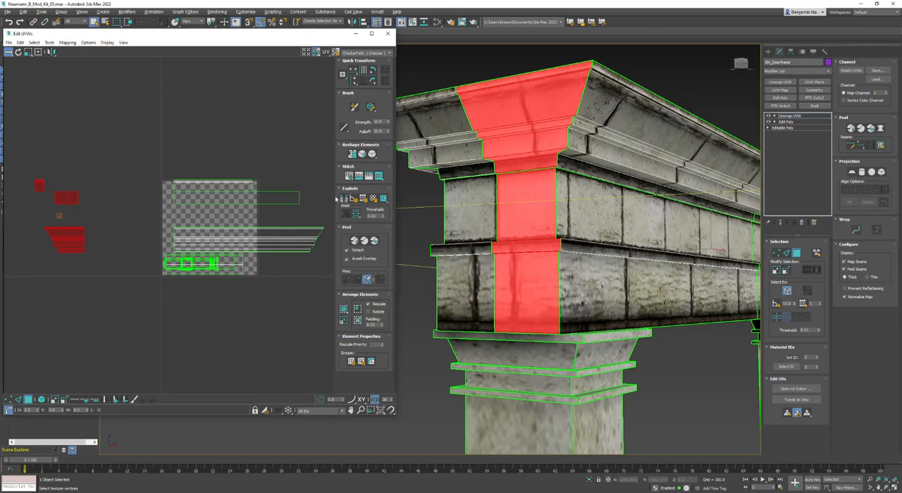
click(51, 53)
drag(59, 239, 117, 237)
click(100, 224)
Stitch the mirrored halves of the frieze and of one architrave shell together along their shared centre edges.
scroll(80, 198, up, 3)
key(2)
click(81, 198)
click(380, 176)
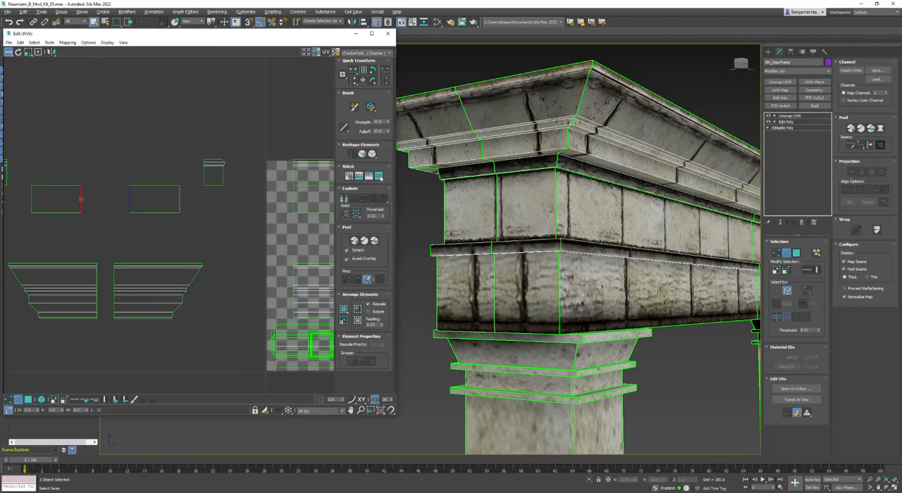
middle_drag(107, 161, 181, 171)
click(75, 187)
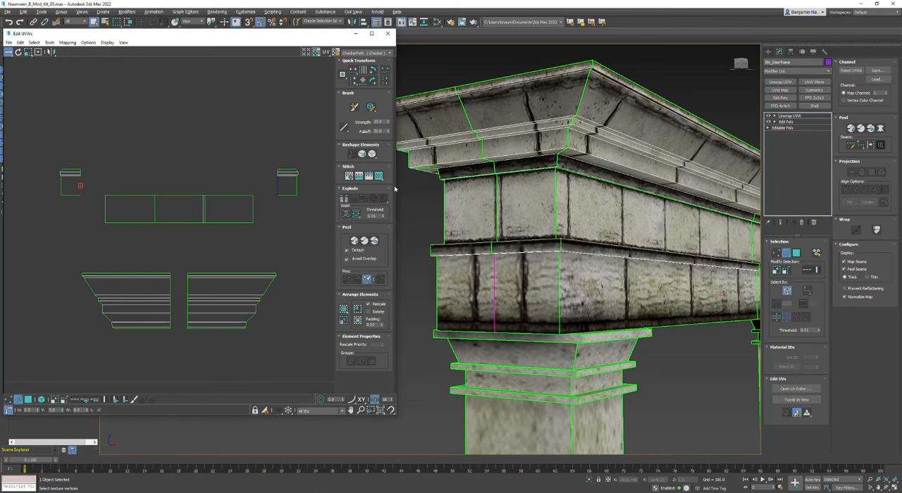
click(379, 176)
Stitch the cornice halves, the other architrave shell's halves, and the remaining frieze seam along their shared edges.
click(169, 286)
click(379, 176)
click(188, 286)
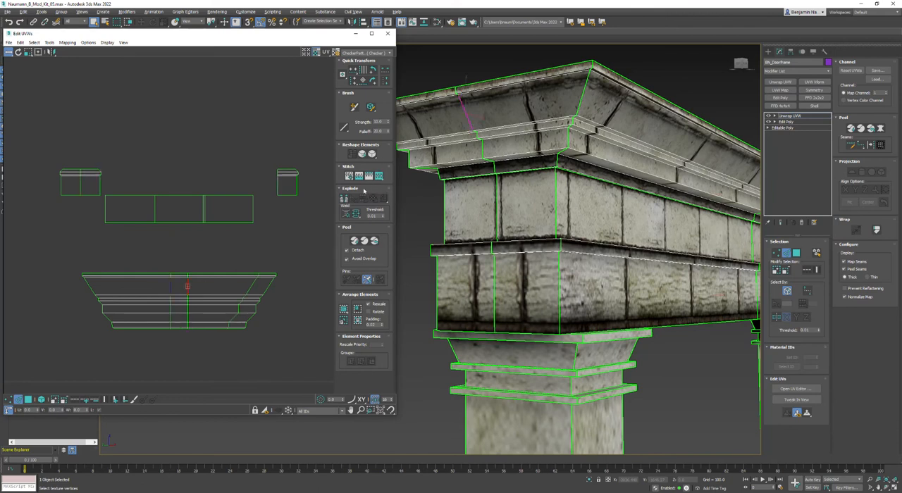
click(380, 176)
click(279, 186)
click(379, 176)
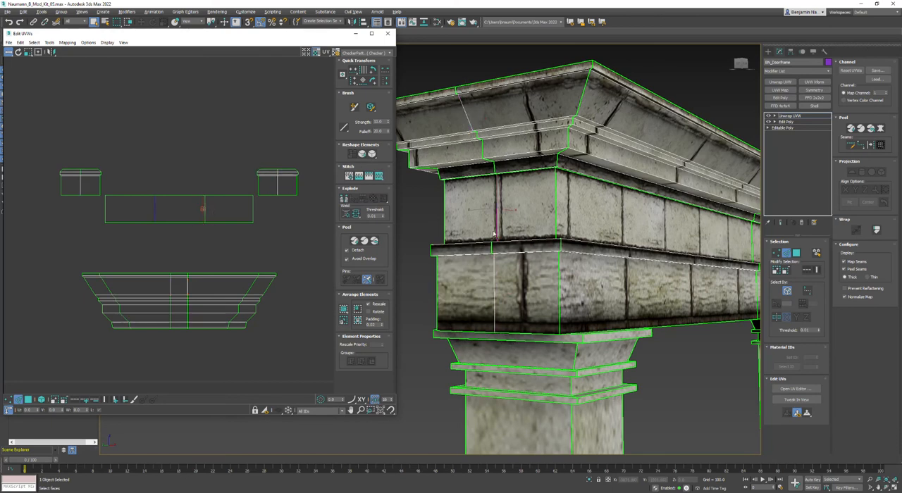
click(497, 208)
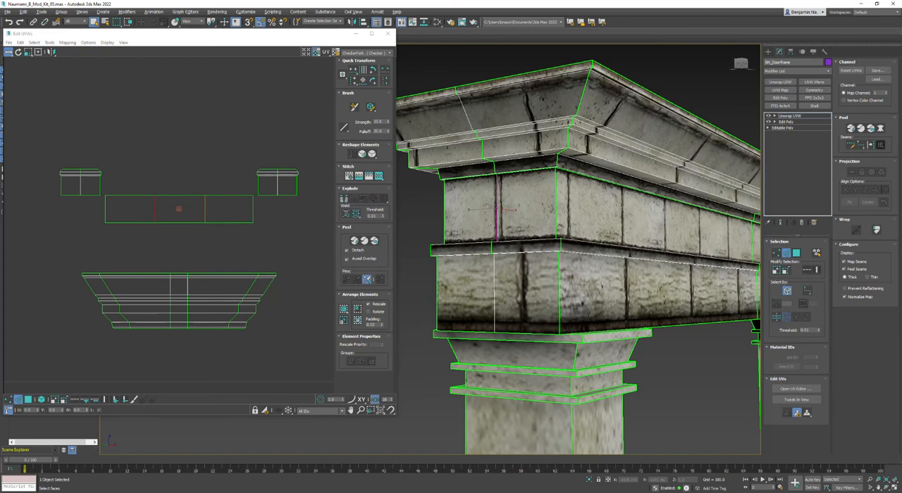
click(378, 176)
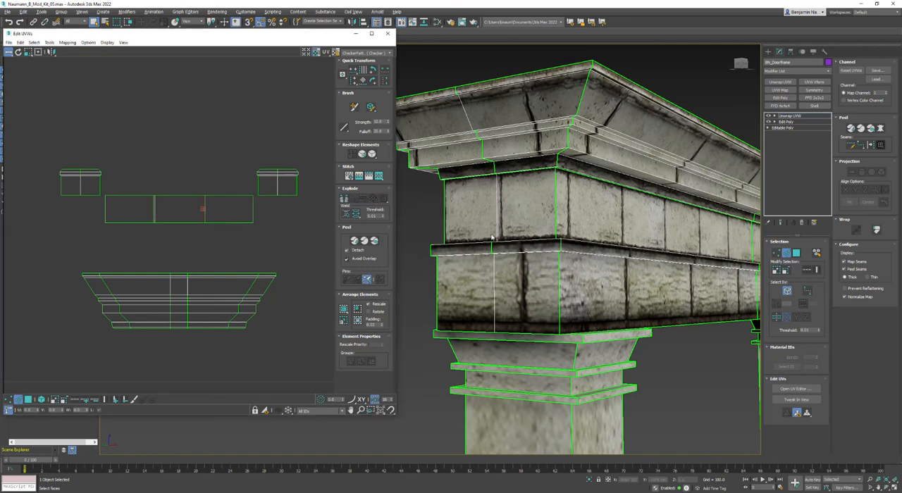
Shift the visible side's frieze and architrave shells horizontally to line their brick joints up with the centre edge.
click(40, 400)
click(28, 400)
click(191, 207)
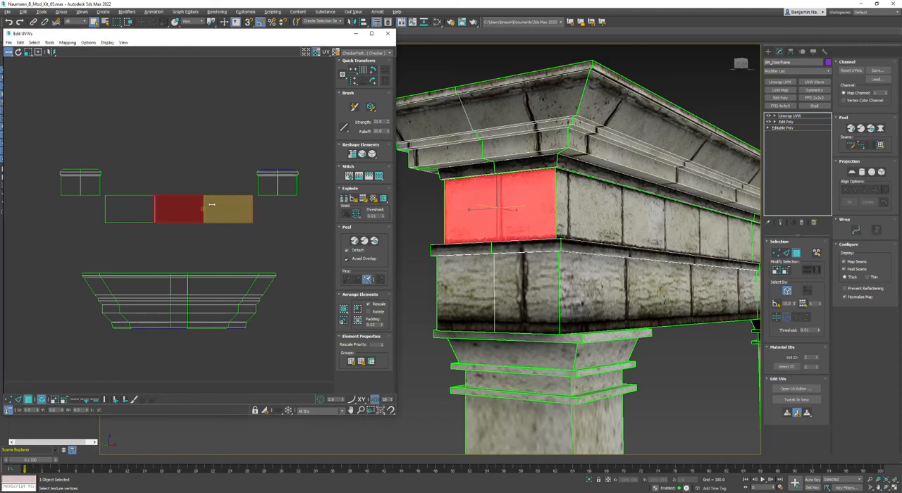
drag(228, 210, 232, 211)
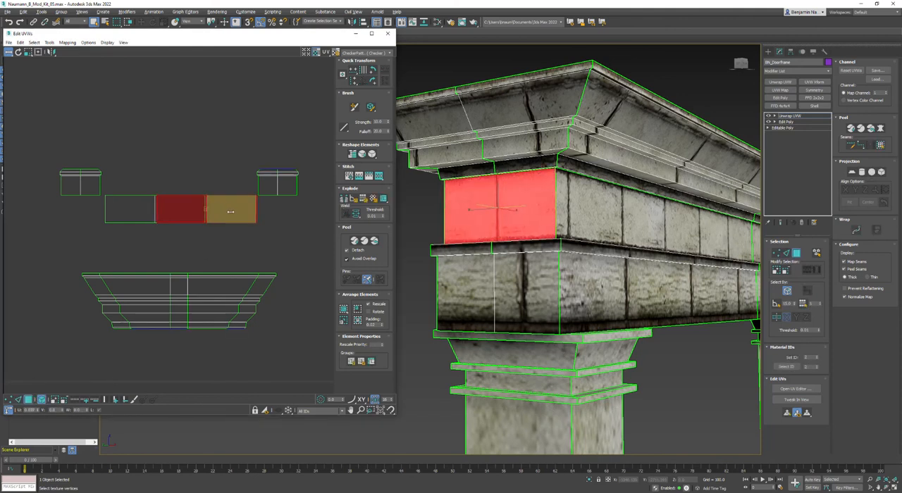
click(475, 284)
click(229, 349)
click(289, 185)
drag(289, 184, 298, 185)
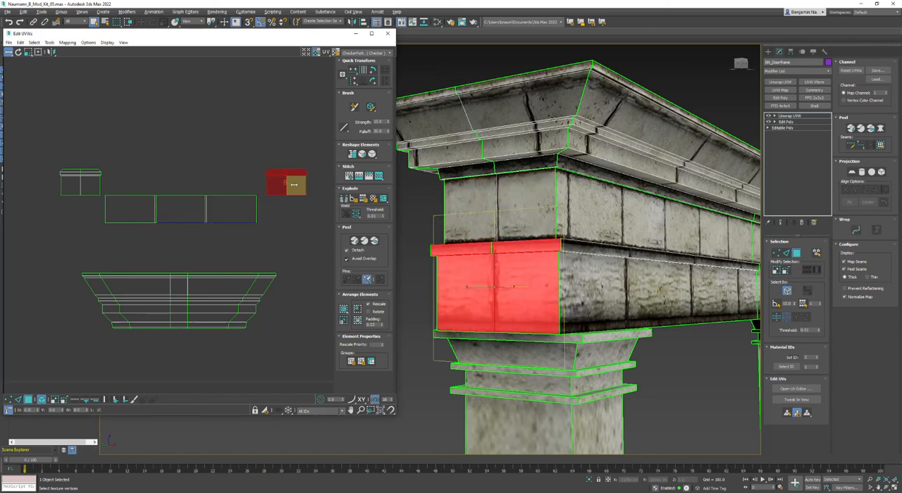
Move the visible side's architrave shell onto its matching shell, and stack the two frieze shells the same way.
click(90, 181)
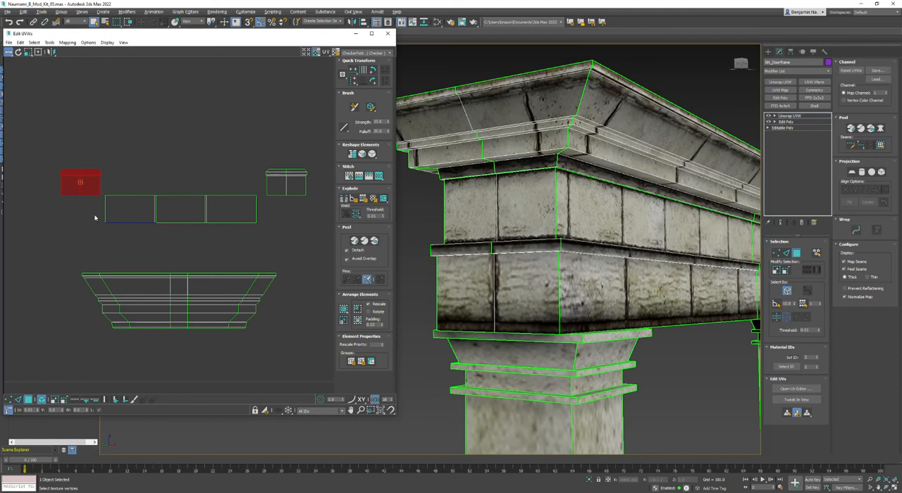
drag(89, 191, 294, 191)
click(220, 213)
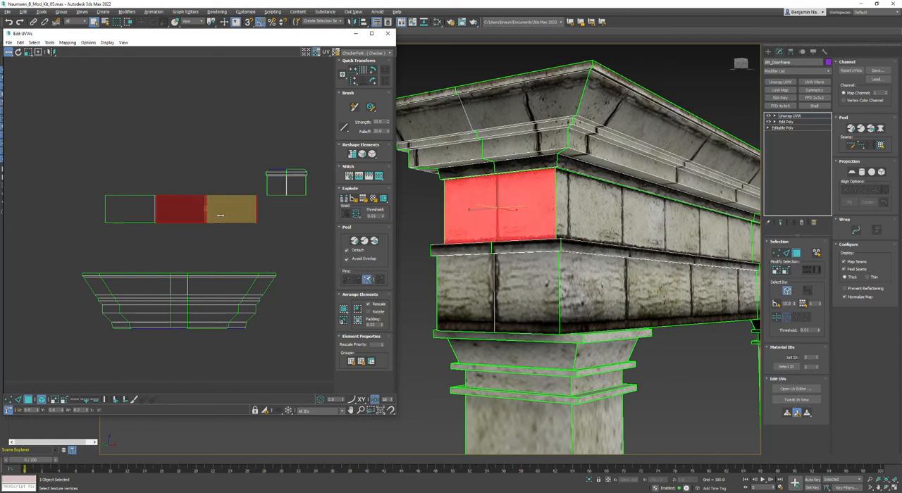
drag(119, 219, 169, 219)
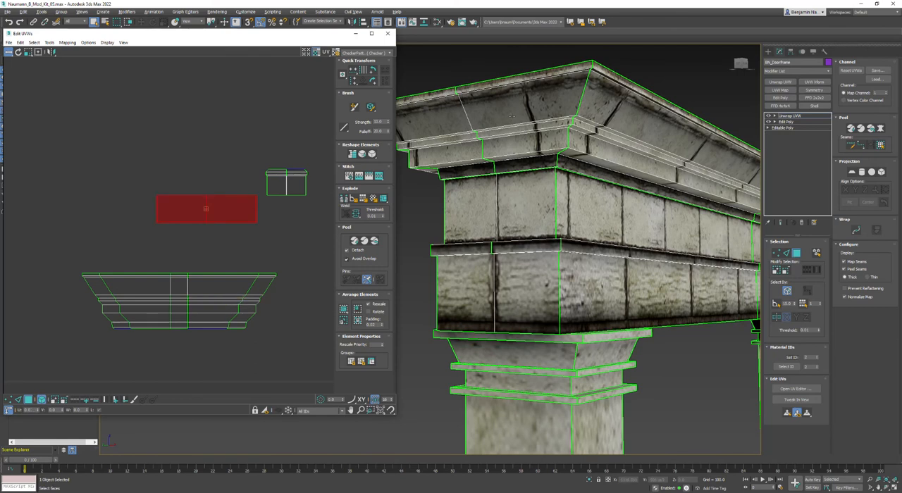
Shift the two cornice shells horizontally so their stone joints line up with the centre edge and the shells overlap.
click(513, 116)
click(242, 367)
drag(257, 288, 301, 294)
click(288, 382)
click(141, 304)
drag(141, 304, 195, 313)
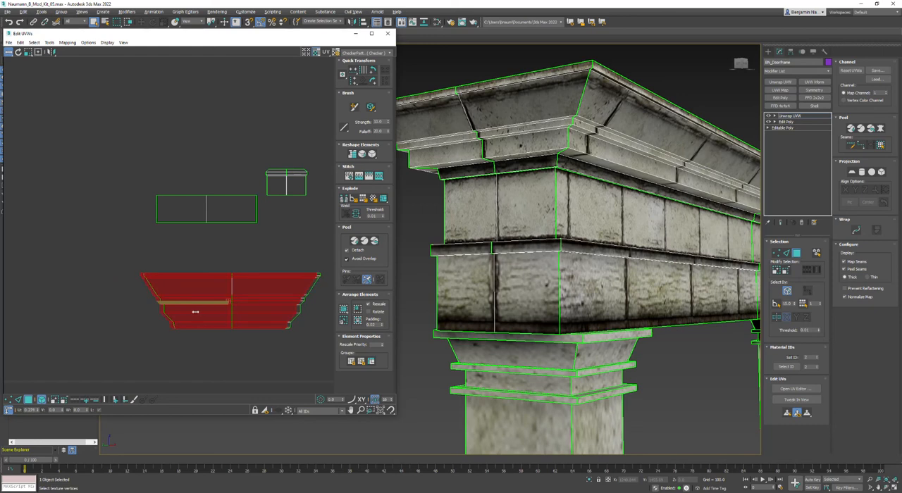
Collapse the doorframe's modifier stack to an Editable Poly to keep the aligned UVs.
scroll(557, 268, down, 5)
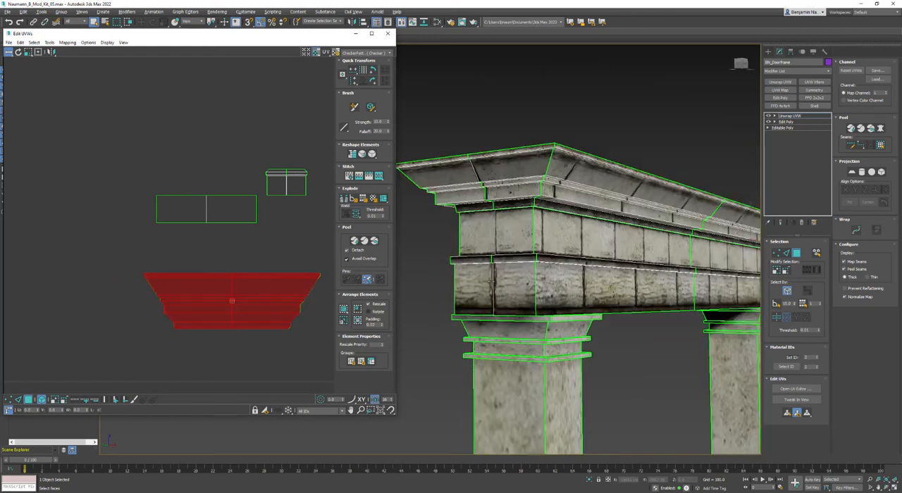
right_click(561, 246)
mouse_move(588, 321)
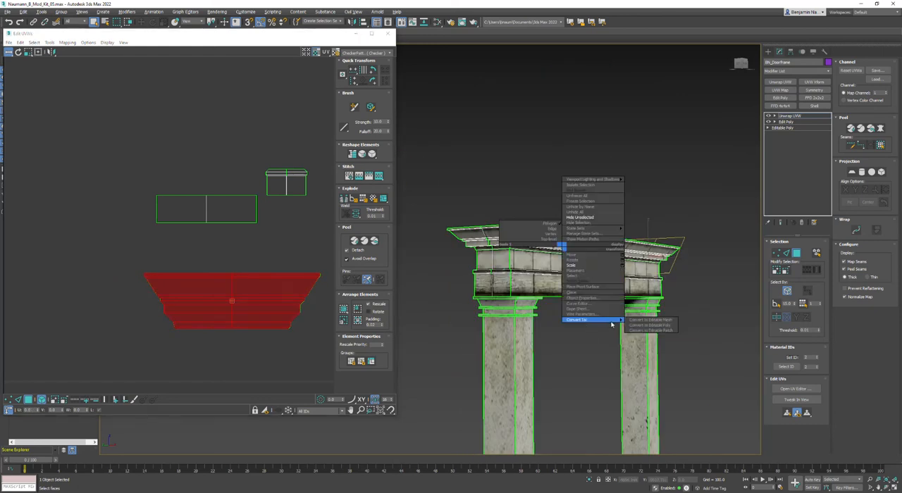
click(654, 325)
middle_drag(594, 355, 490, 187)
alt+middle_drag(490, 186, 449, 304)
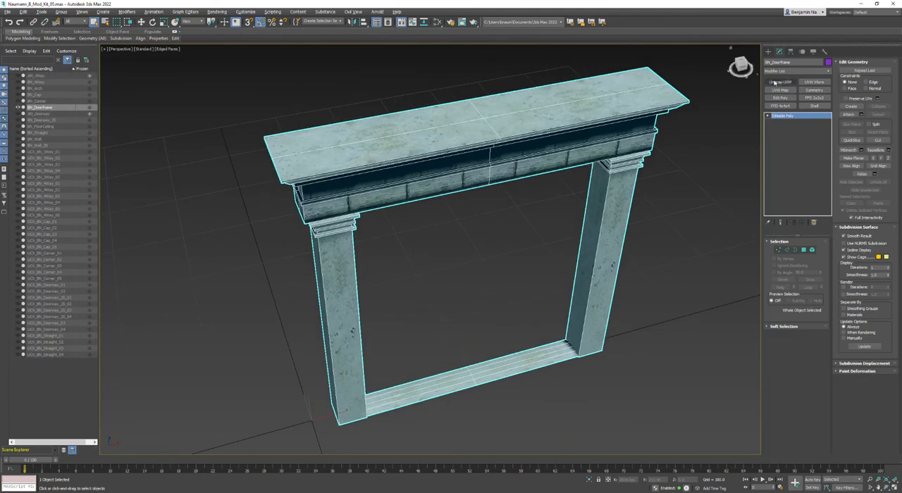
Add an Unwrap UVW modifier to the doorframe on map channel 2, abandon the channel 1 changes, and open its UV editor.
click(773, 82)
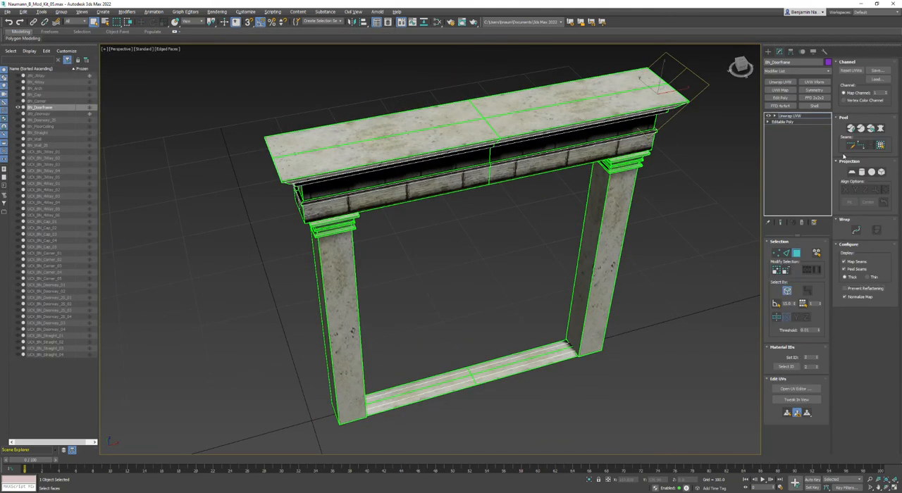
click(886, 92)
click(407, 275)
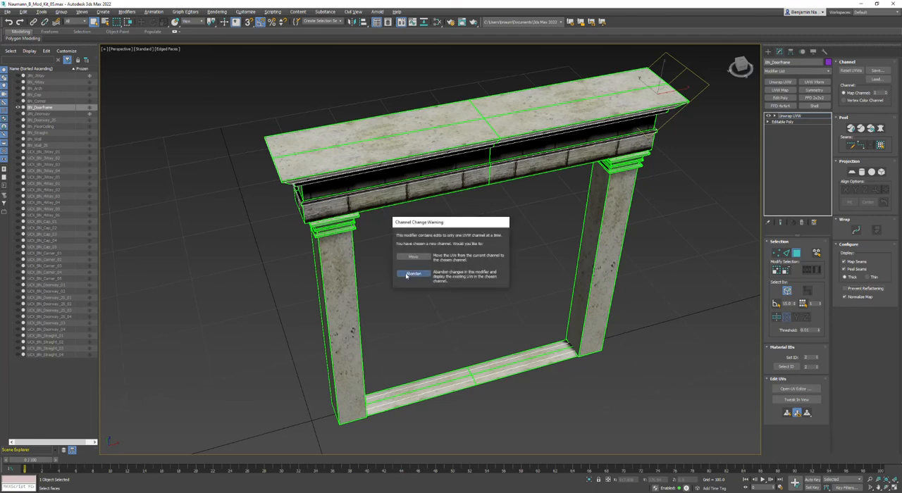
click(796, 389)
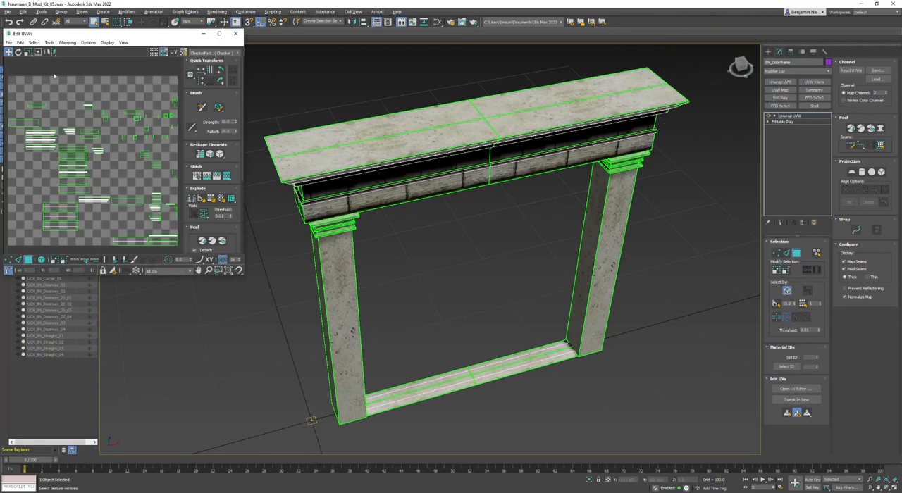
Flatten-map the doorframe's channel 2 UVs and repack the shells into the UV square with adjusted padding.
click(67, 42)
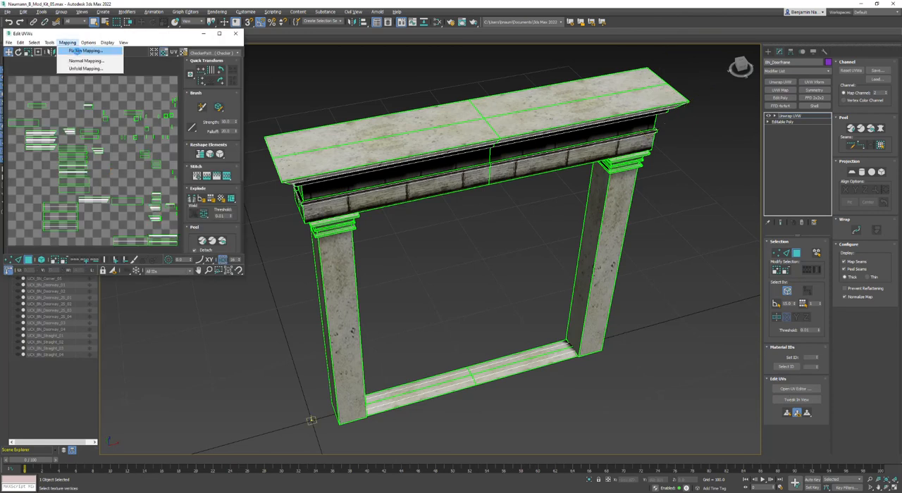
click(78, 54)
click(98, 58)
scroll(181, 223, down, 5)
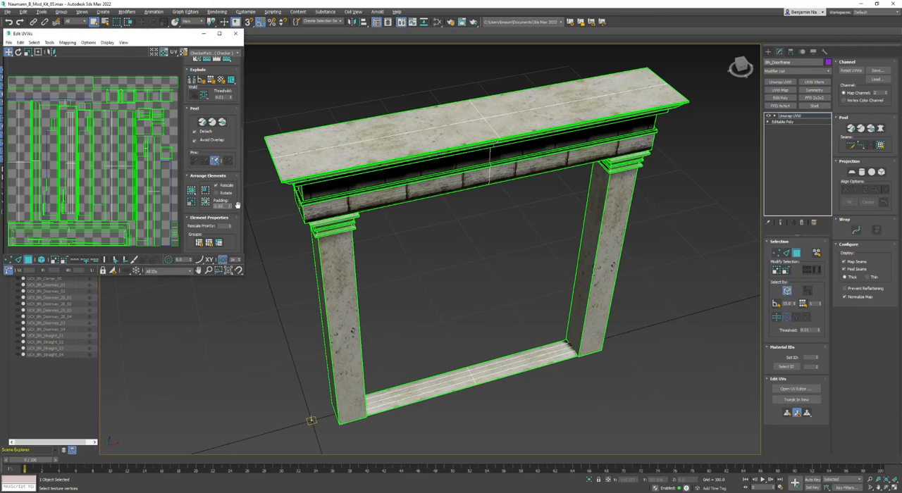
click(205, 201)
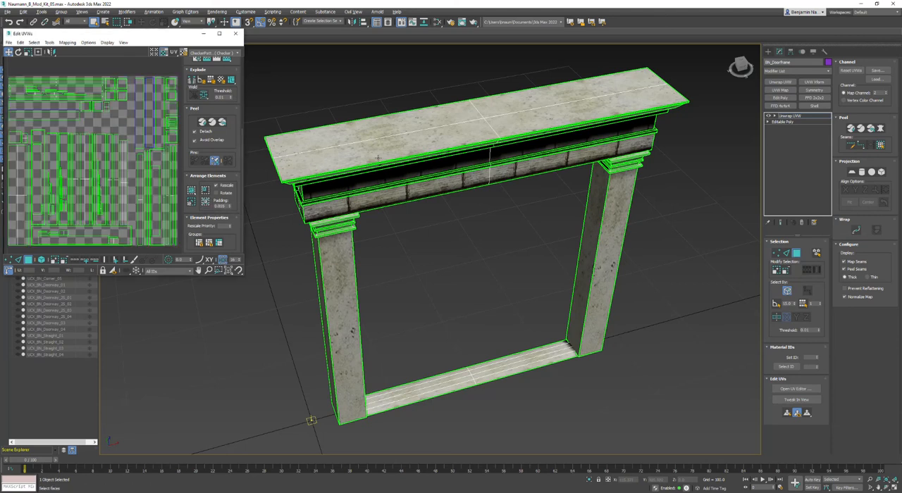
Collapse the unwrapped doorframe to an Editable Poly and add a fresh Edit Poly modifier.
right_click(376, 155)
mouse_move(416, 229)
click(459, 232)
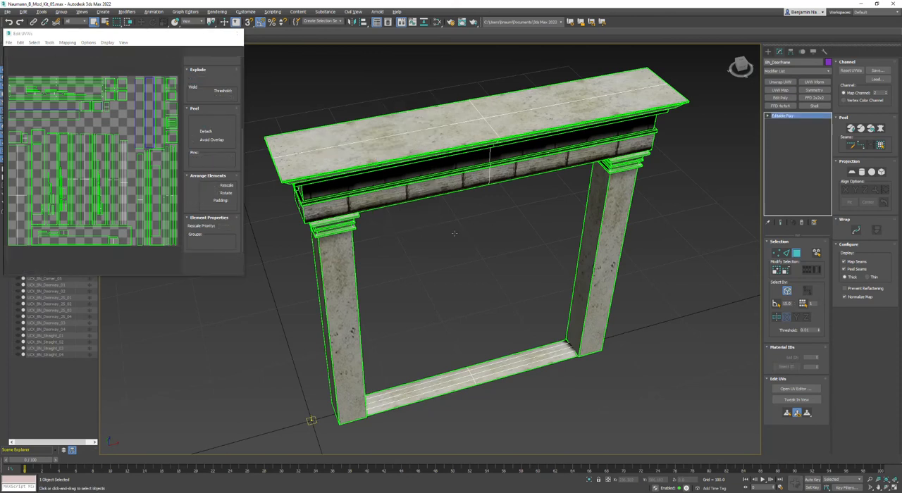
scroll(527, 341, down, 3)
alt+middle_drag(399, 340, 394, 323)
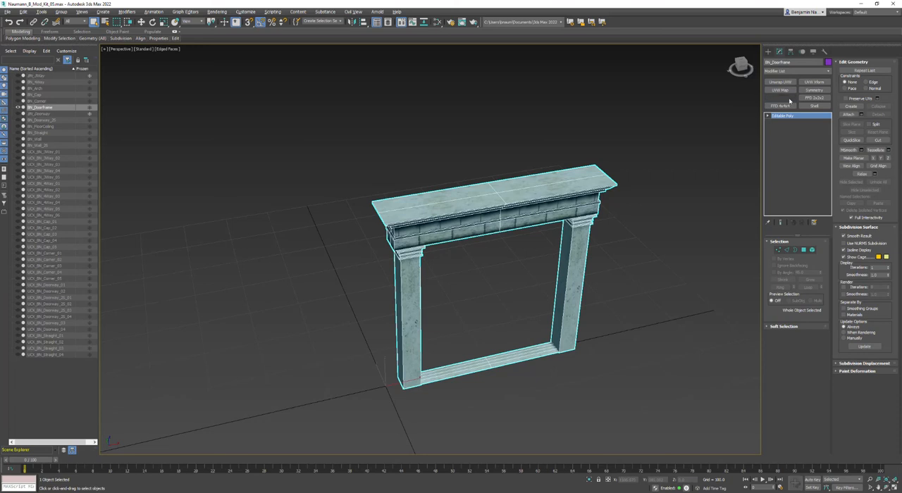
click(784, 98)
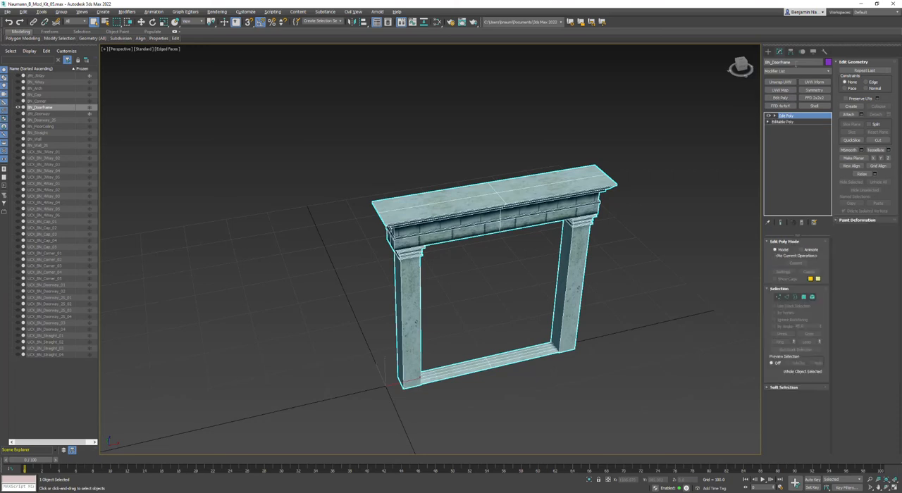